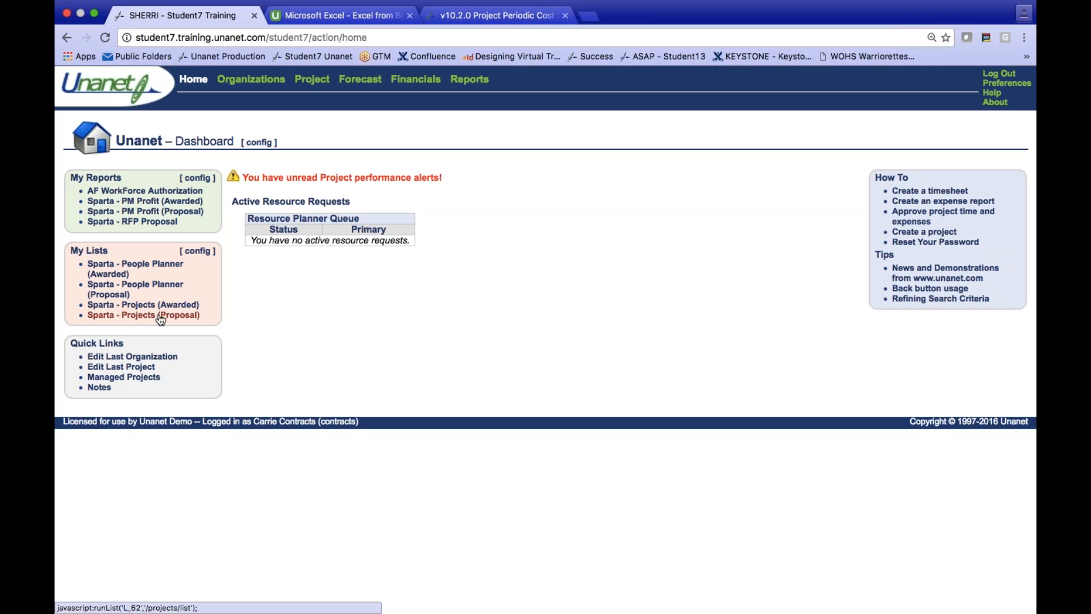
# - Open the RFP_RETINA_SCANNERS_LABOR project from the Sparta - Projects (Proposal) list and review its budget, accounting, access, time, expense and alert settings
pyautogui.click(101, 319)
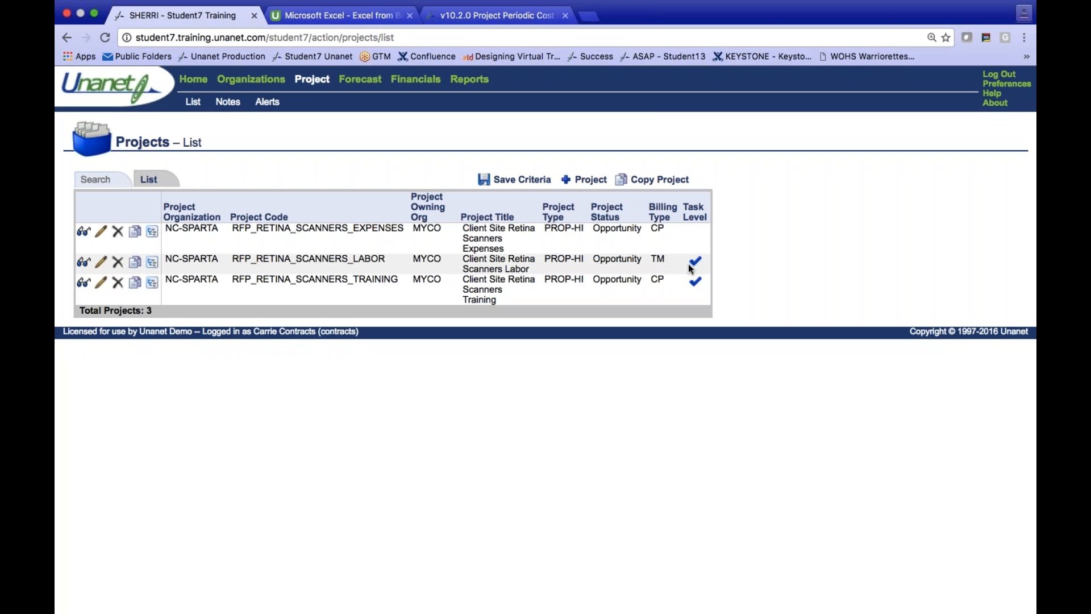
pyautogui.moveTo(698, 269)
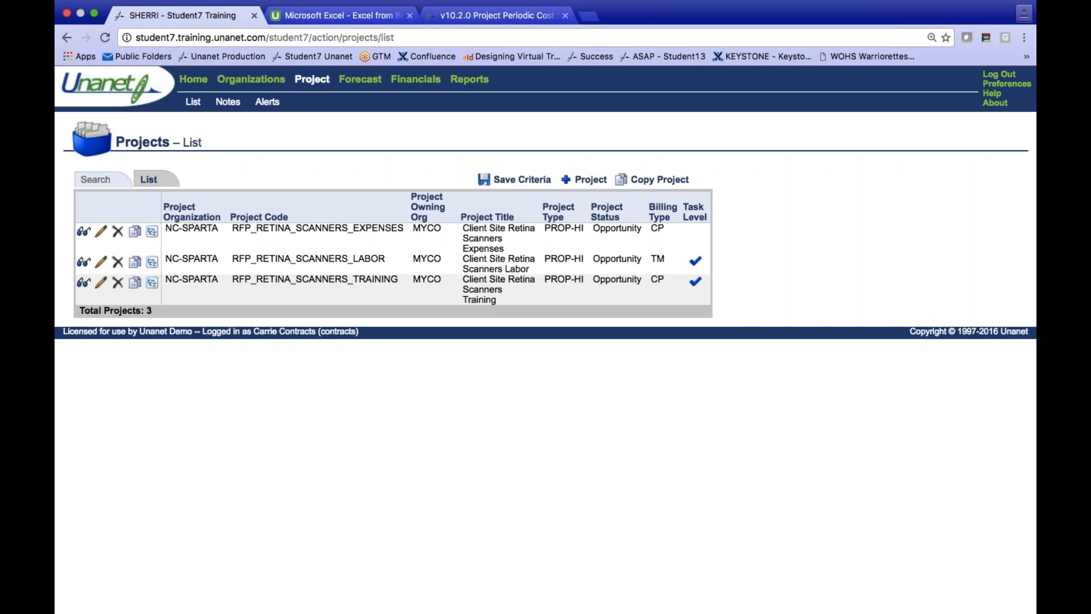
pyautogui.click(101, 265)
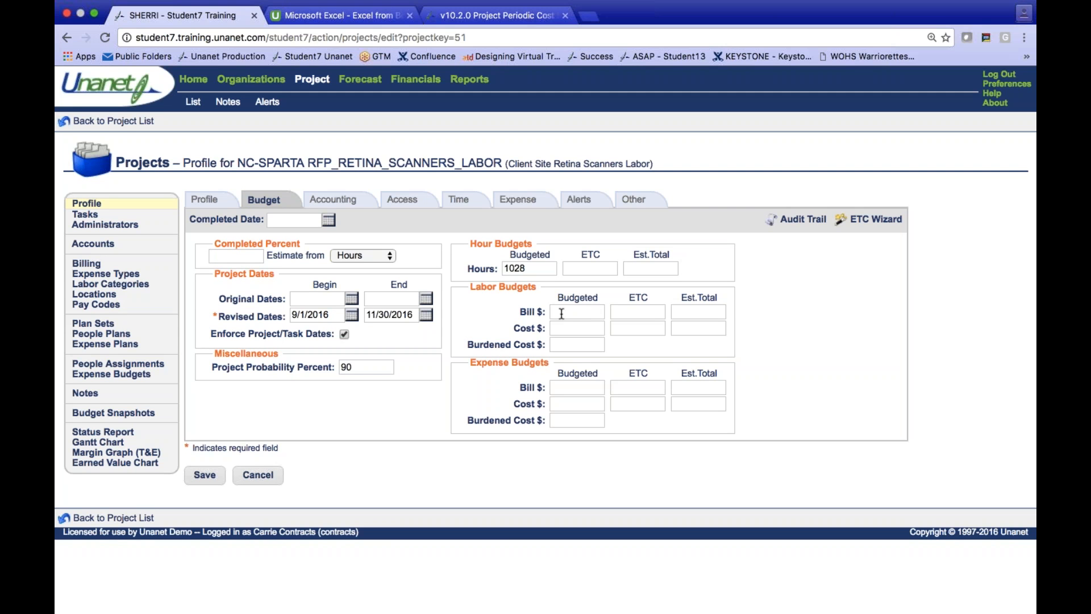
pyautogui.click(333, 199)
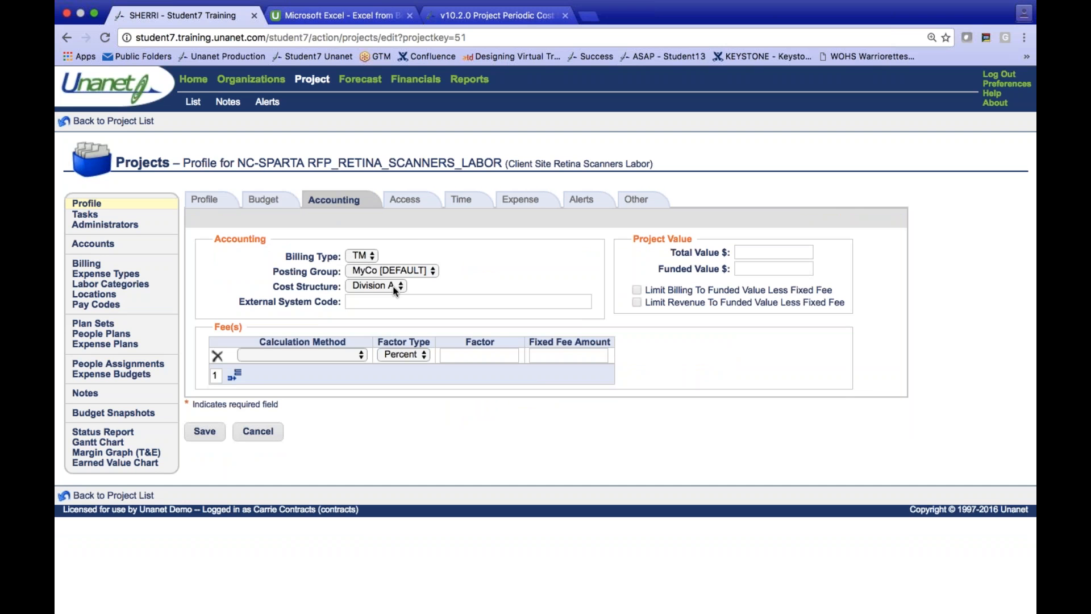
pyautogui.click(405, 202)
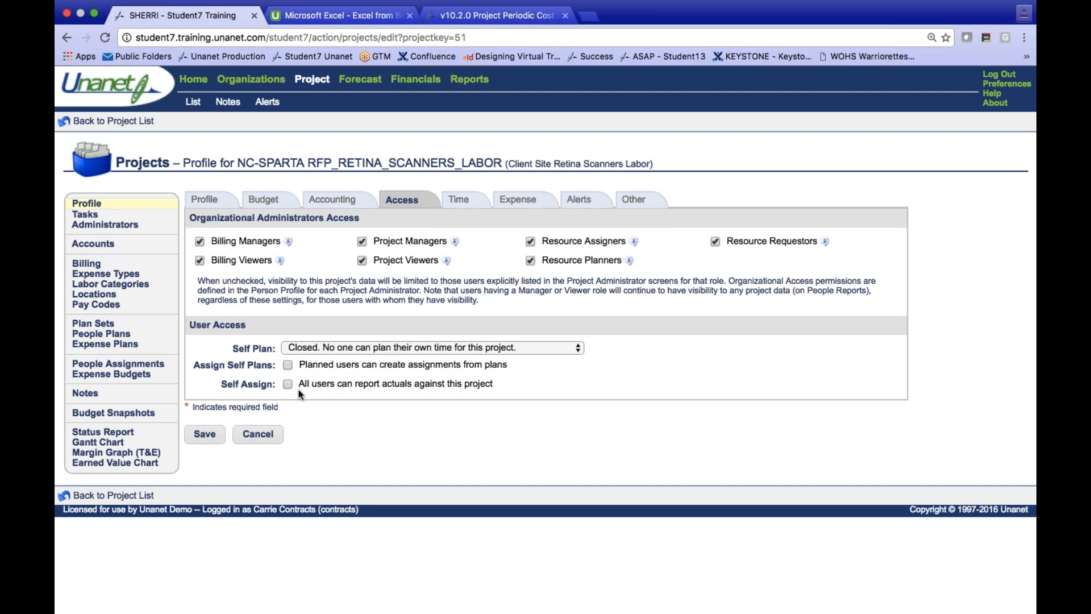
pyautogui.click(463, 206)
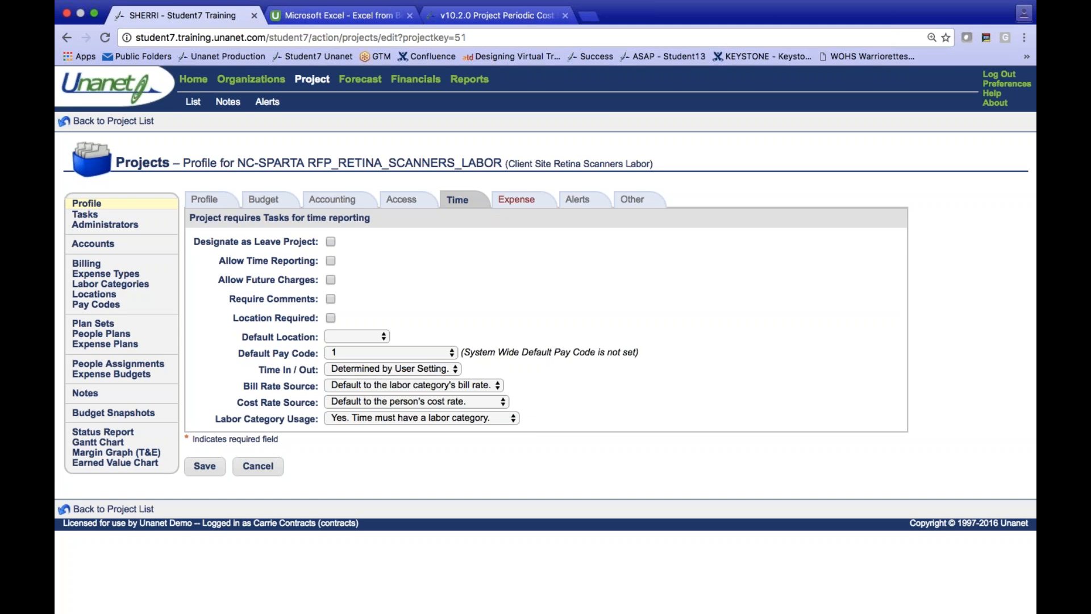
pyautogui.click(516, 200)
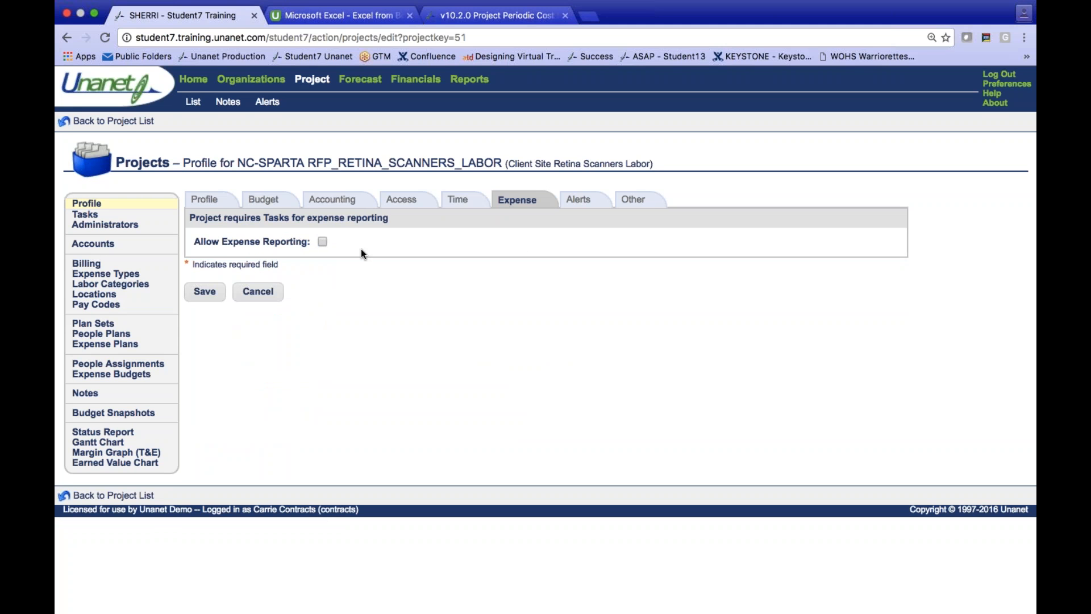
pyautogui.click(578, 199)
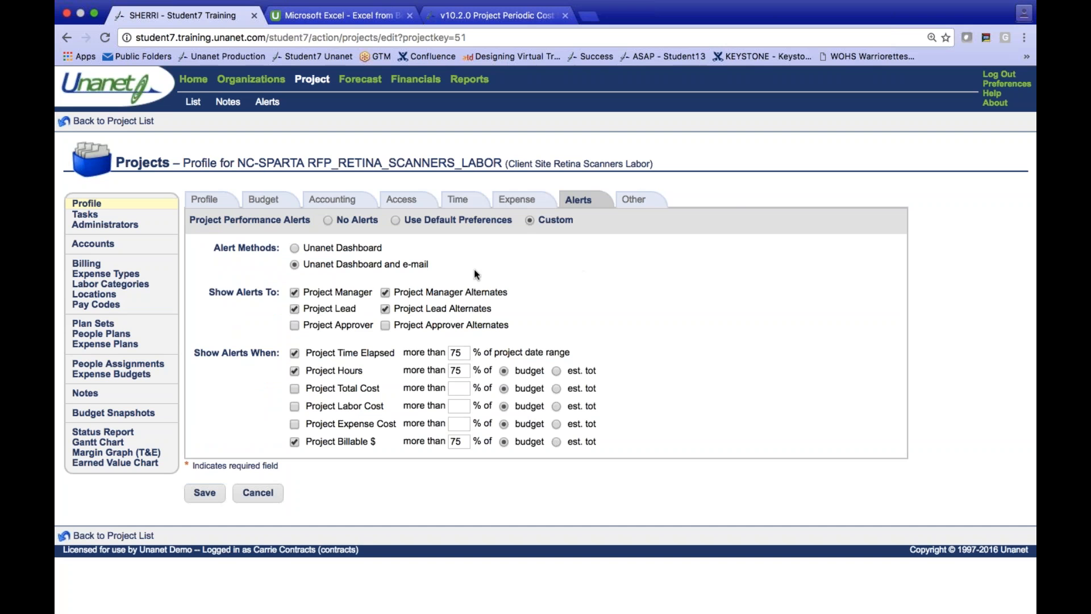
# - Review the labor project's task list and the full list of its labor categories with their bill rates
pyautogui.click(88, 216)
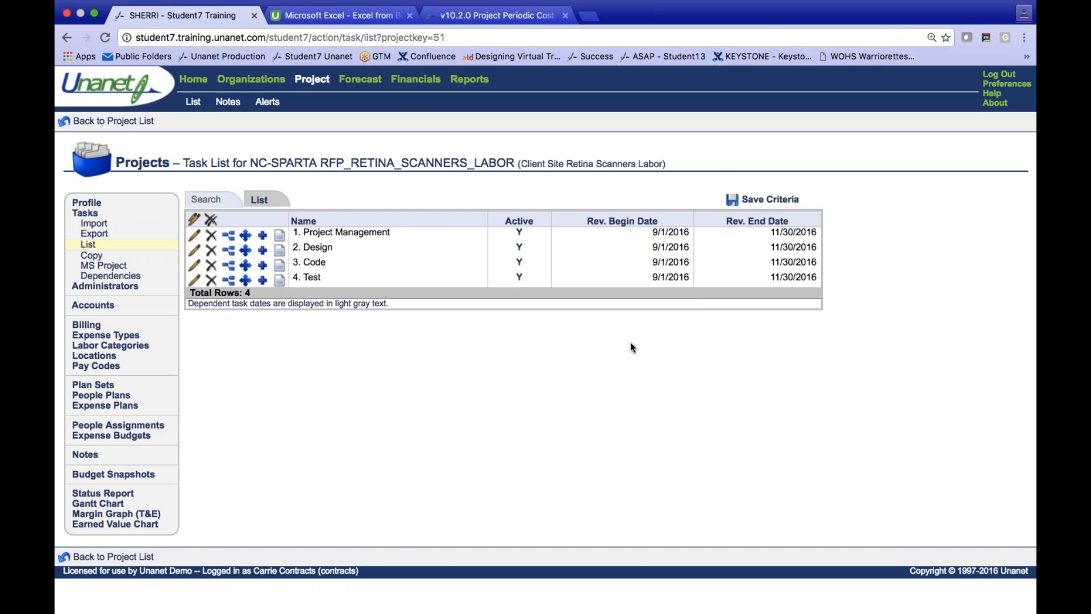
pyautogui.click(116, 345)
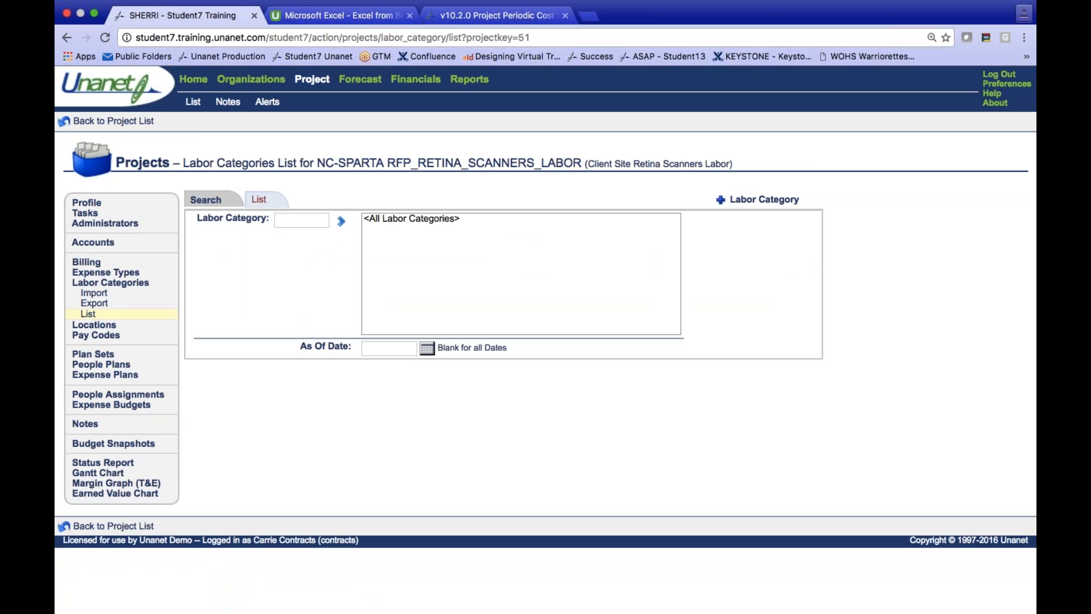
pyautogui.click(259, 202)
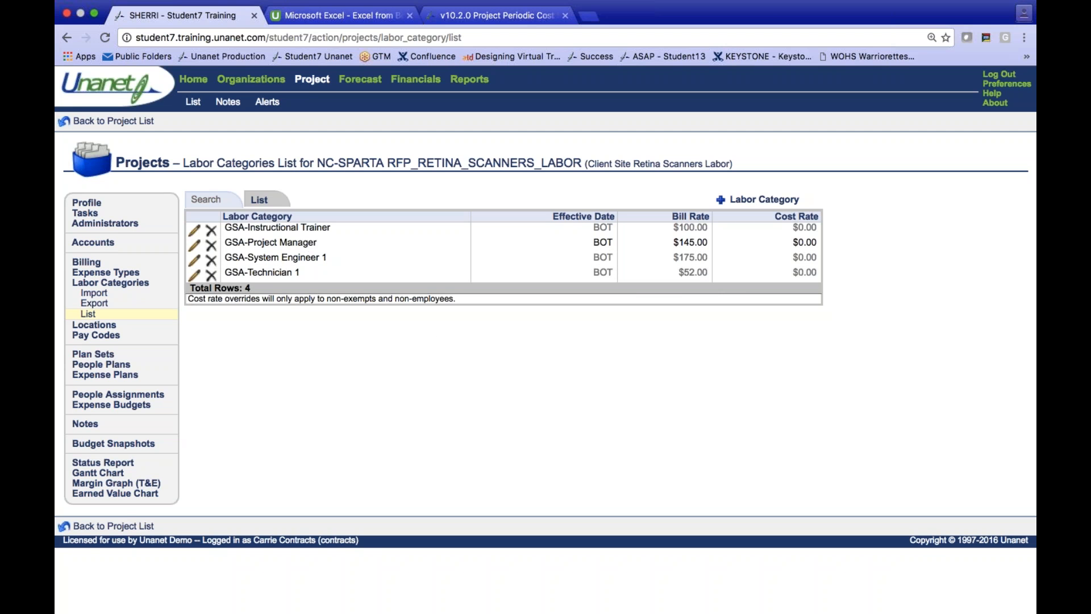
# - Open the RFP_RETINA_SCANNERS_EXPENSES project for editing and review its budget, expense types and accounting fee setup
pyautogui.click(113, 120)
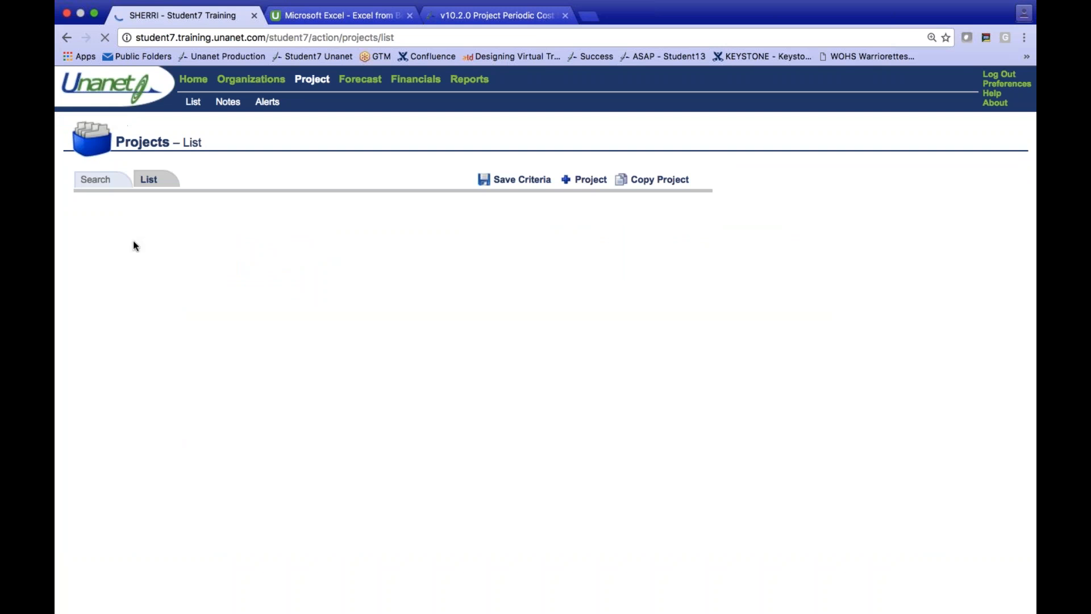
pyautogui.click(101, 233)
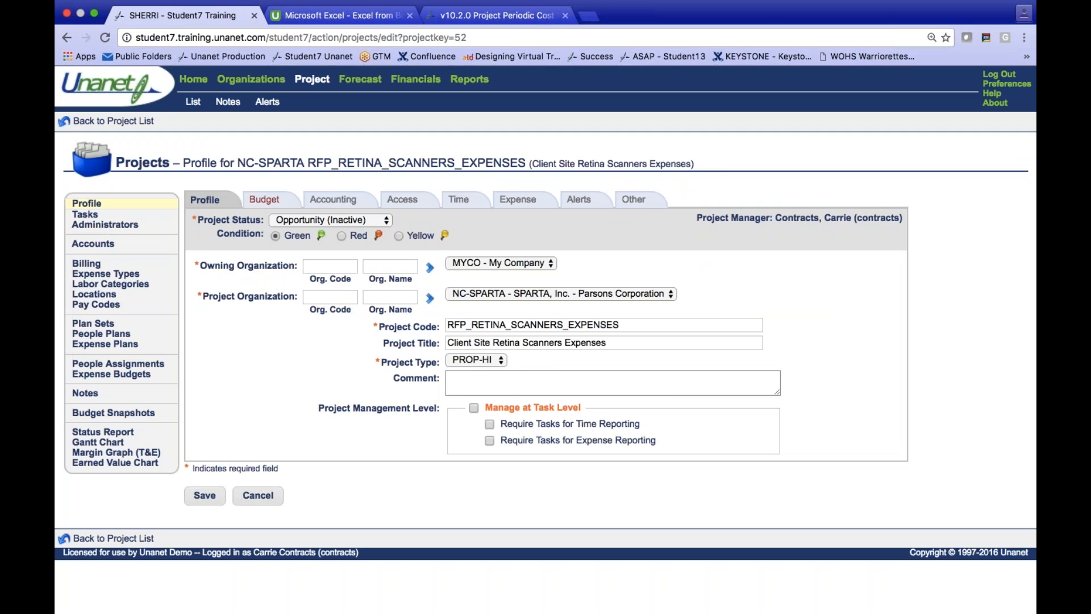
pyautogui.click(264, 200)
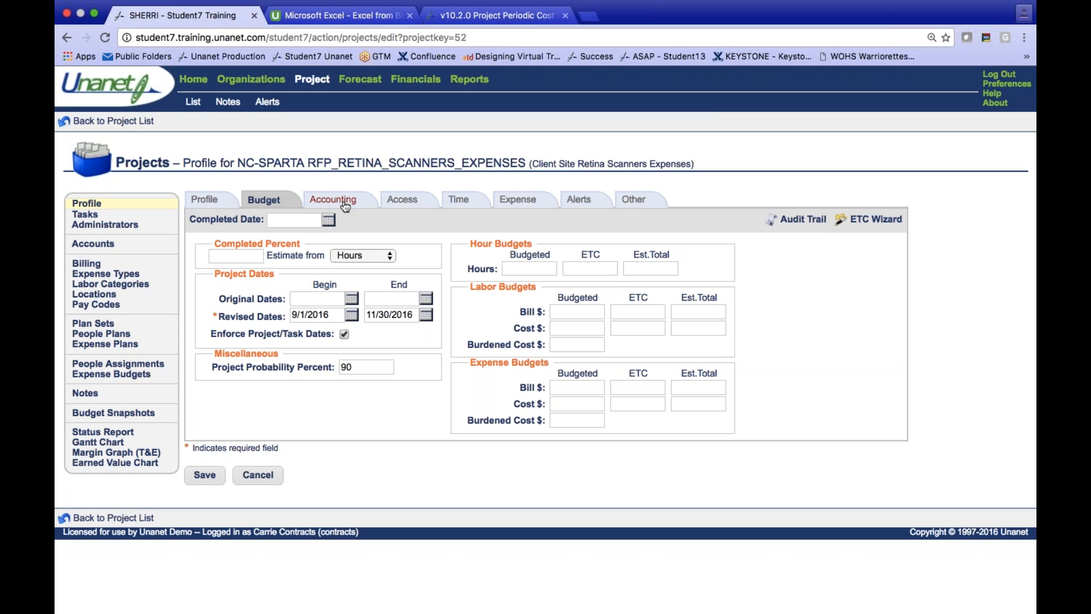
pyautogui.click(103, 279)
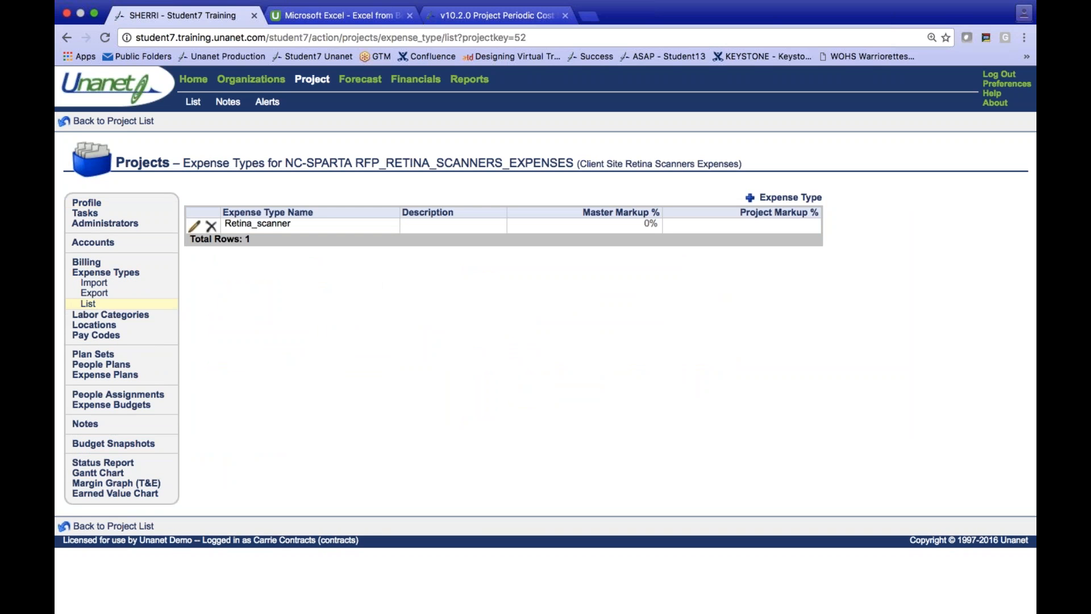
pyautogui.click(90, 205)
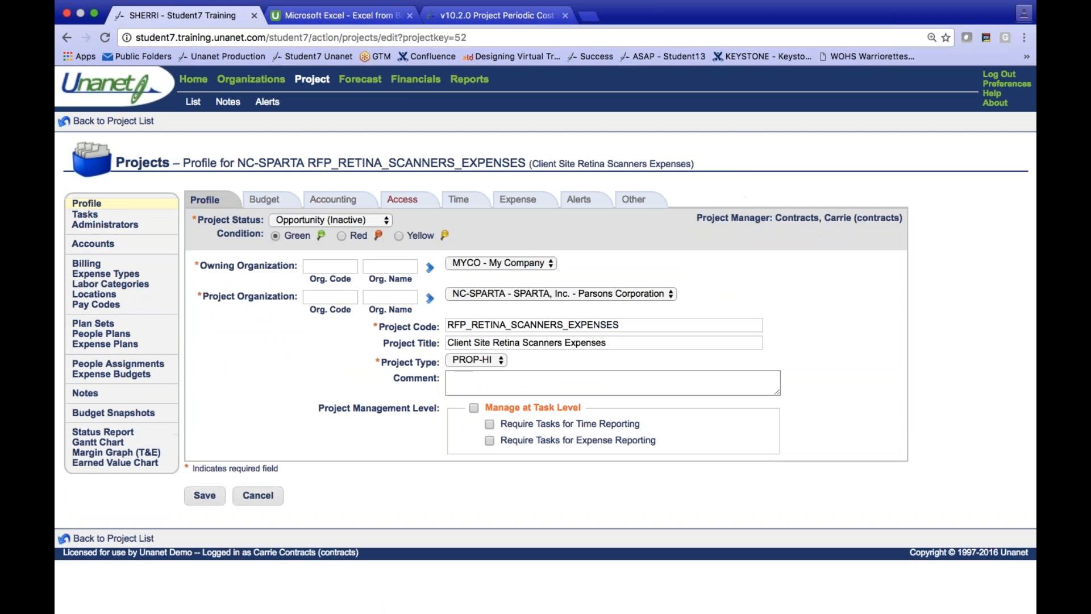
pyautogui.click(340, 206)
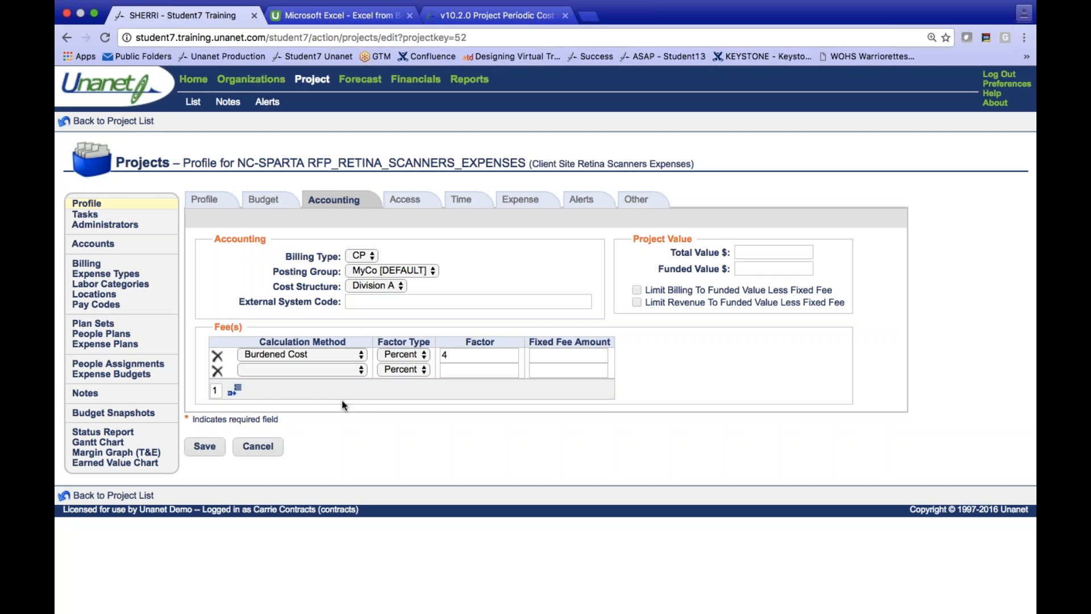
# - Open the RFP_RETINA_SCANNERS_TRAINING project for editing and review its invoice setup and accounting fee settings
pyautogui.click(127, 121)
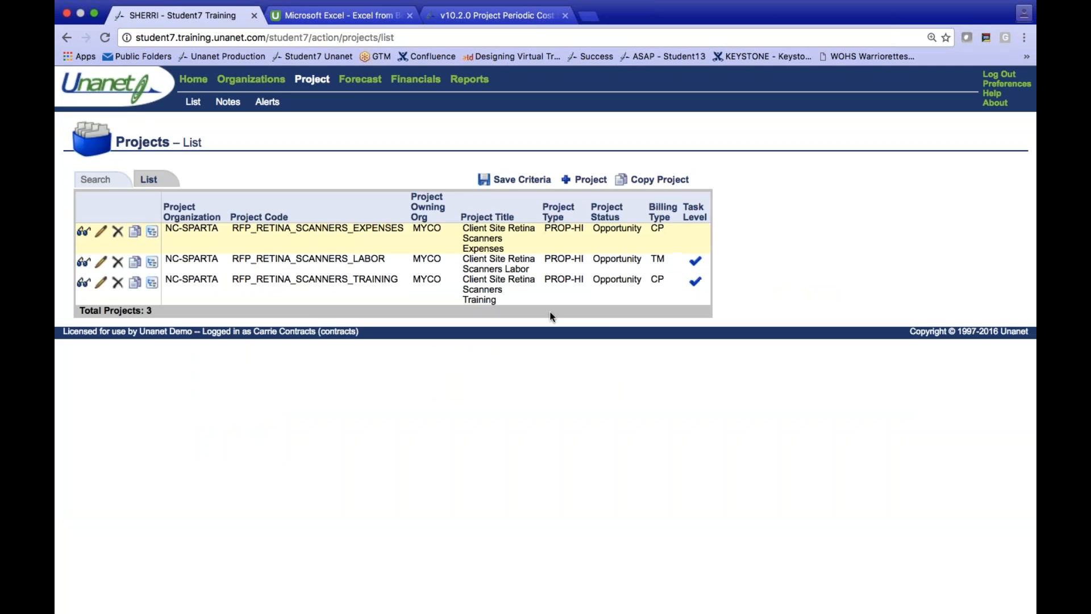
pyautogui.click(325, 279)
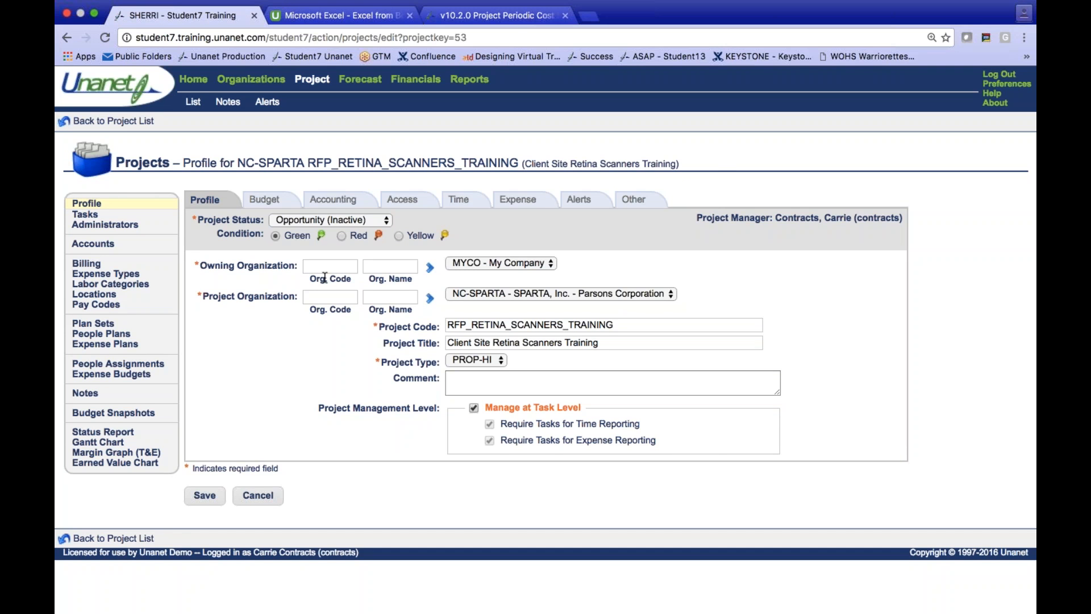
pyautogui.click(95, 266)
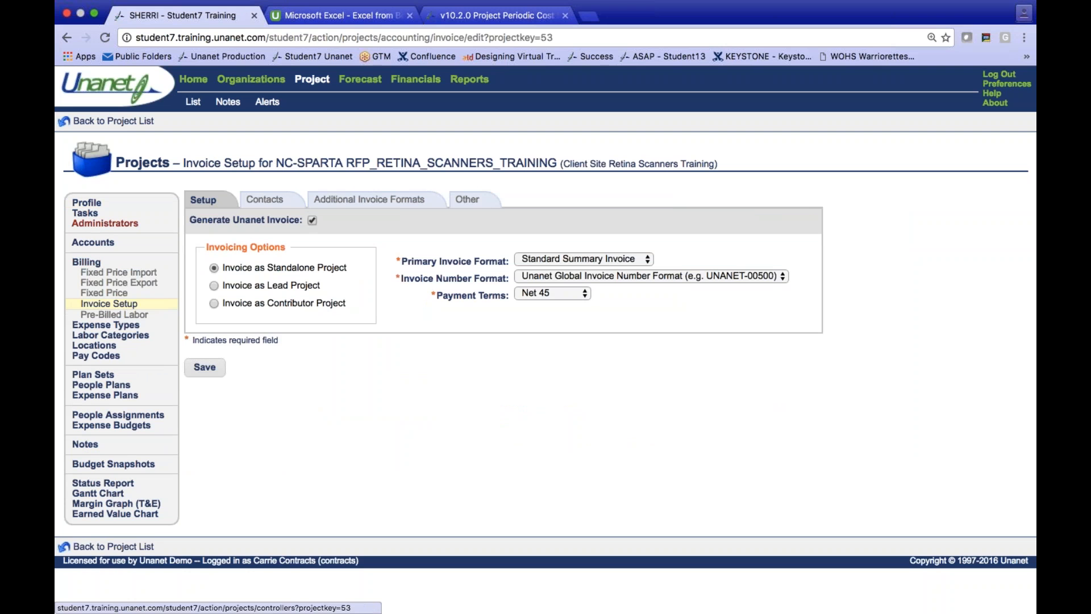
pyautogui.click(85, 203)
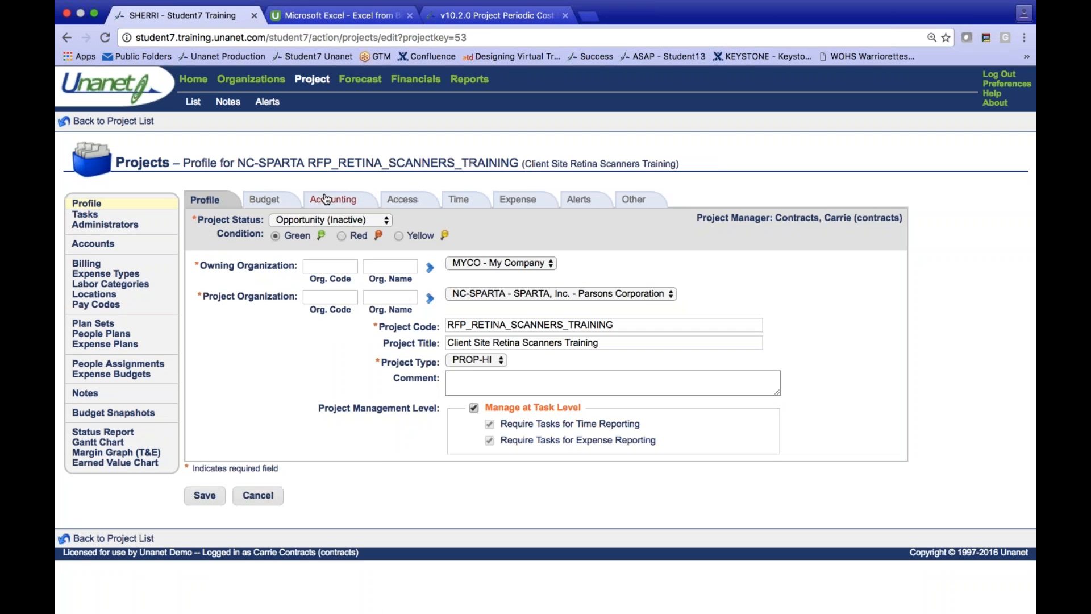
pyautogui.click(327, 199)
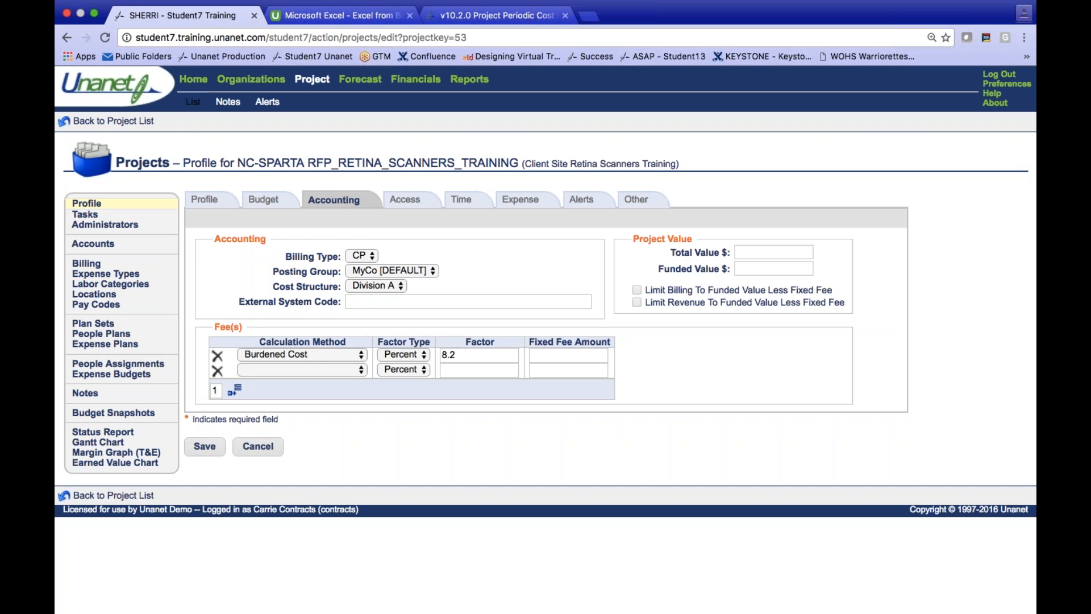
# - Open the Sparta - People Planner (Proposal) list from the dashboard and review the planned hours per task for the labor and training projects
pyautogui.click(193, 81)
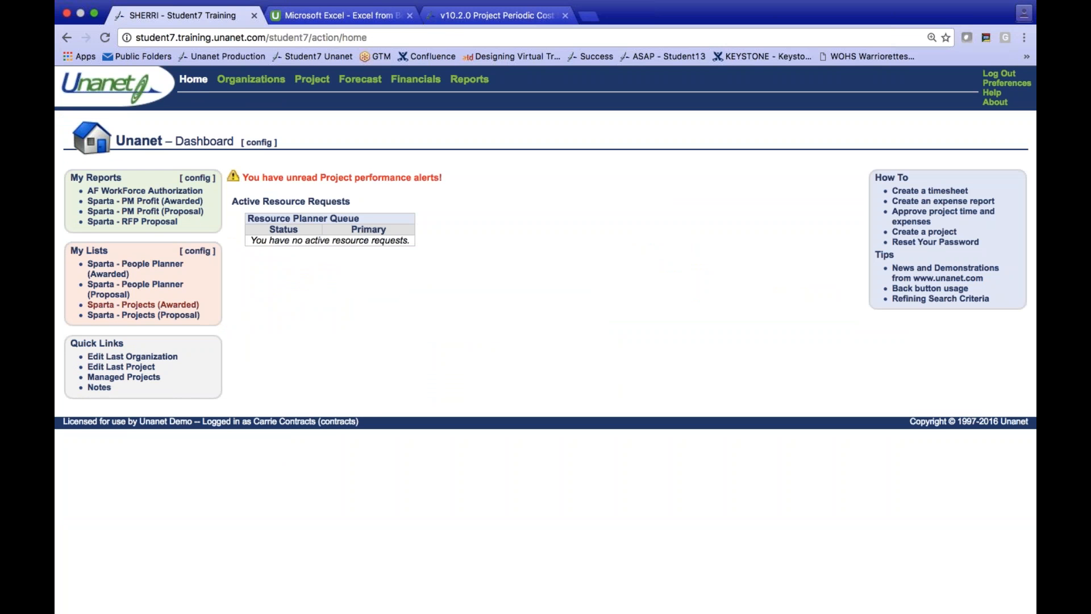
pyautogui.click(174, 291)
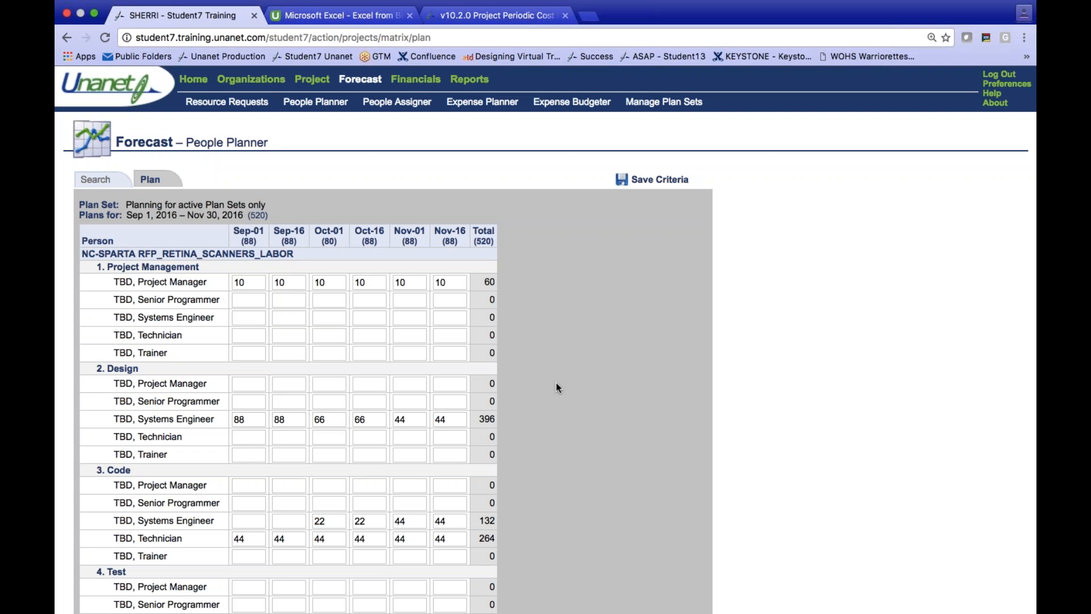
pyautogui.scroll(-2, 577, 317)
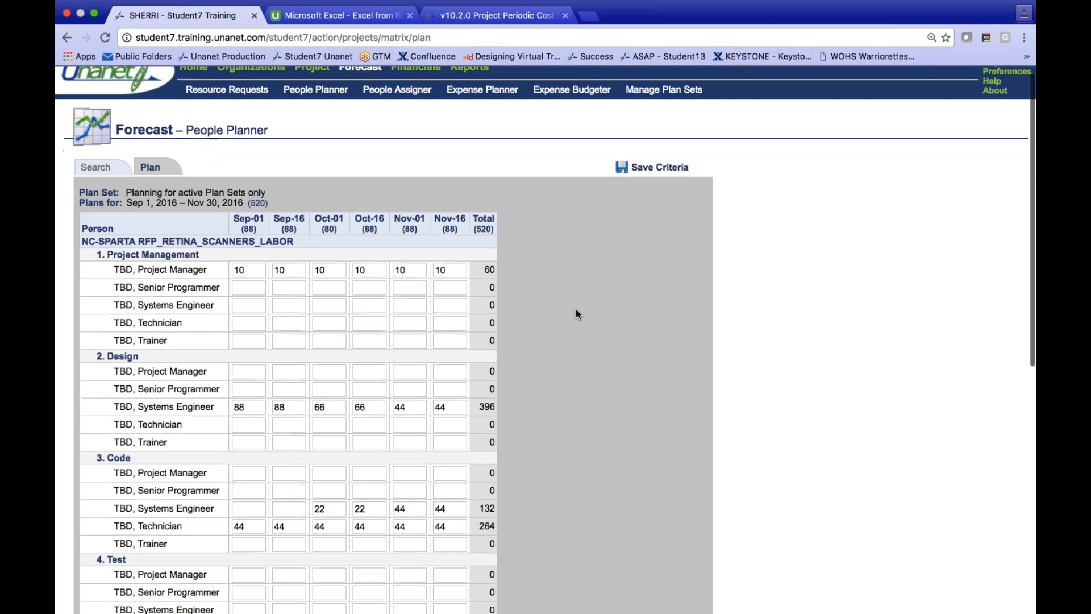
pyautogui.scroll(-5, 576, 312)
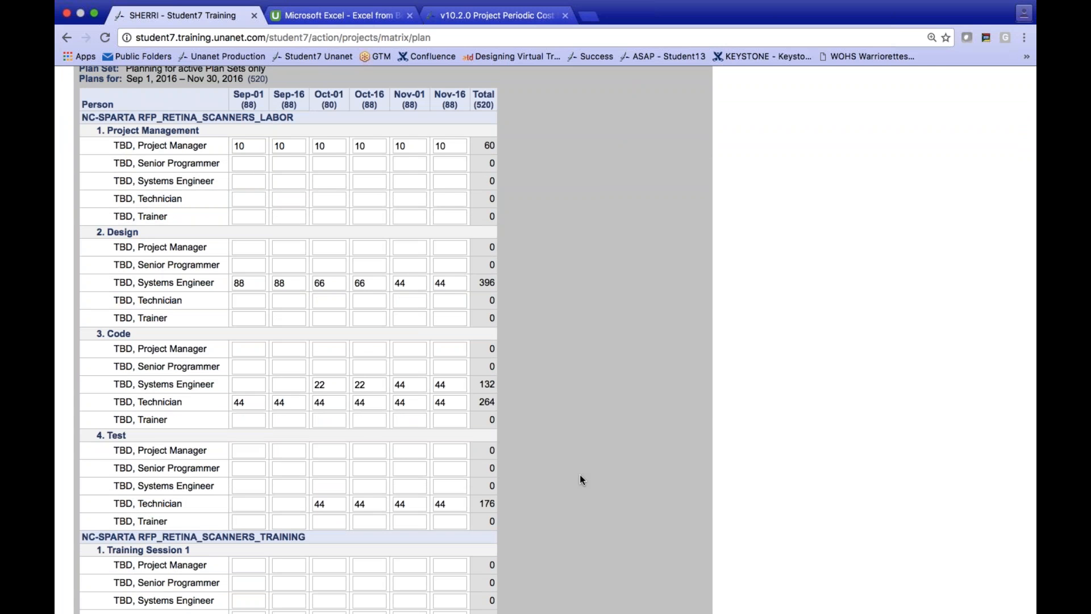
pyautogui.scroll(-5, 580, 475)
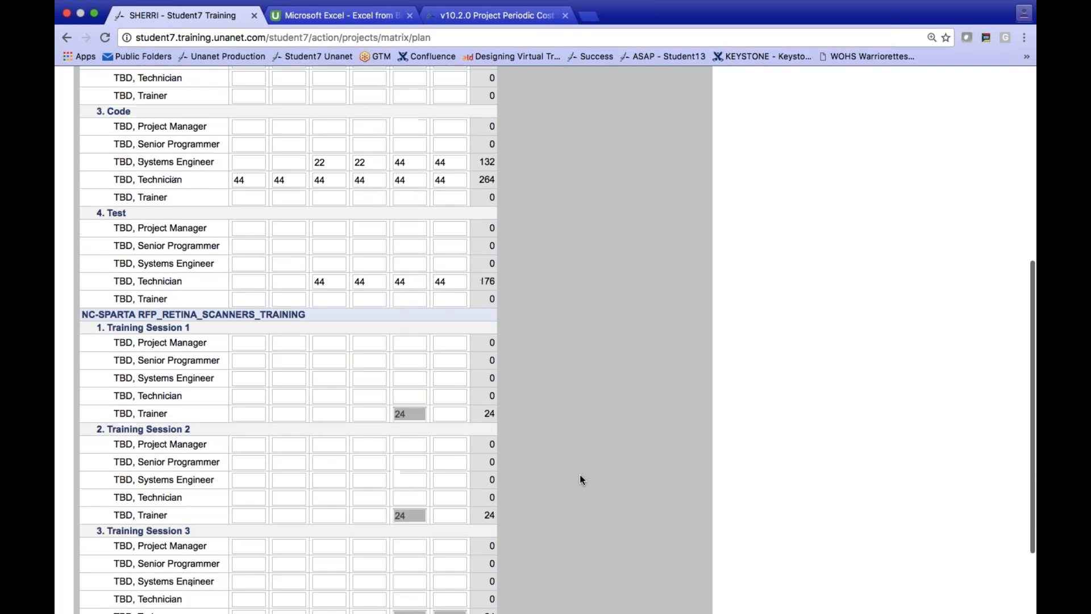
pyautogui.scroll(-1, 579, 475)
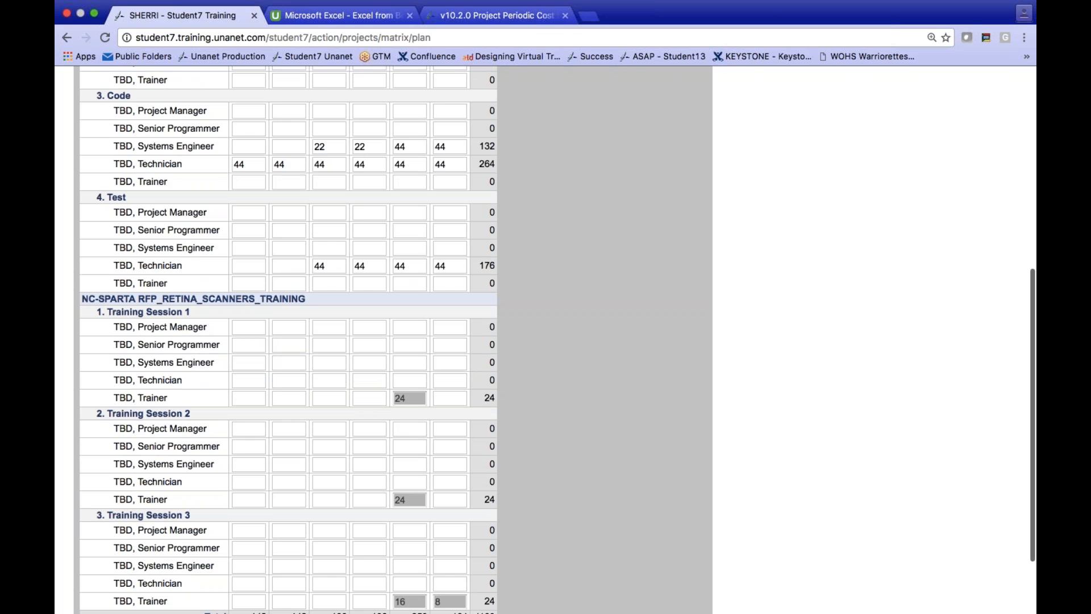
pyautogui.scroll(8, 596, 410)
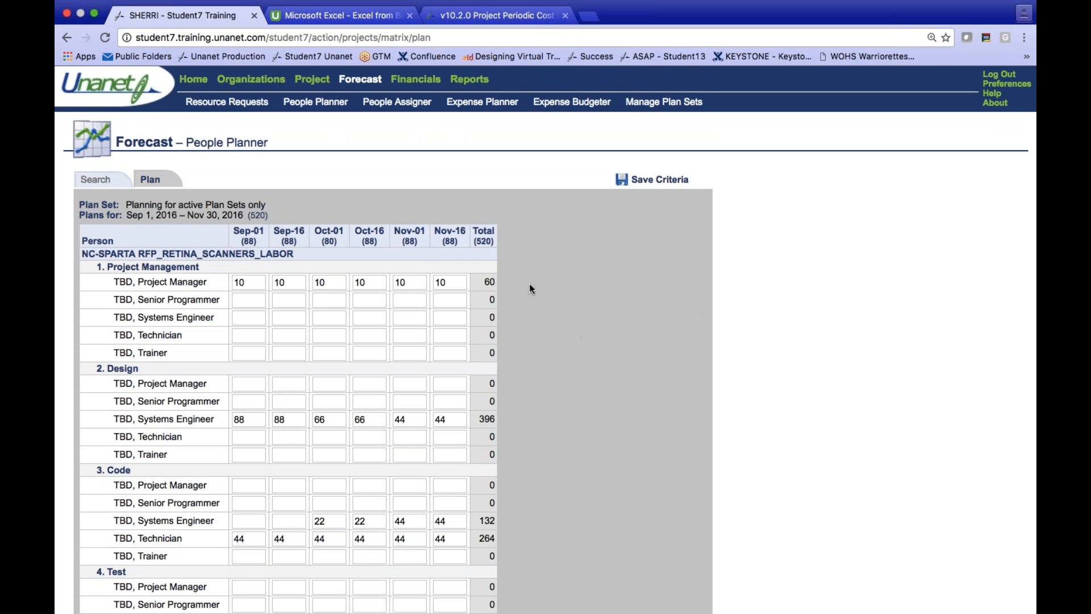
# - Run the saved Sparta - RFP Proposal report from the dashboard, review revenue and funding per project, and return to the dashboard
pyautogui.click(193, 79)
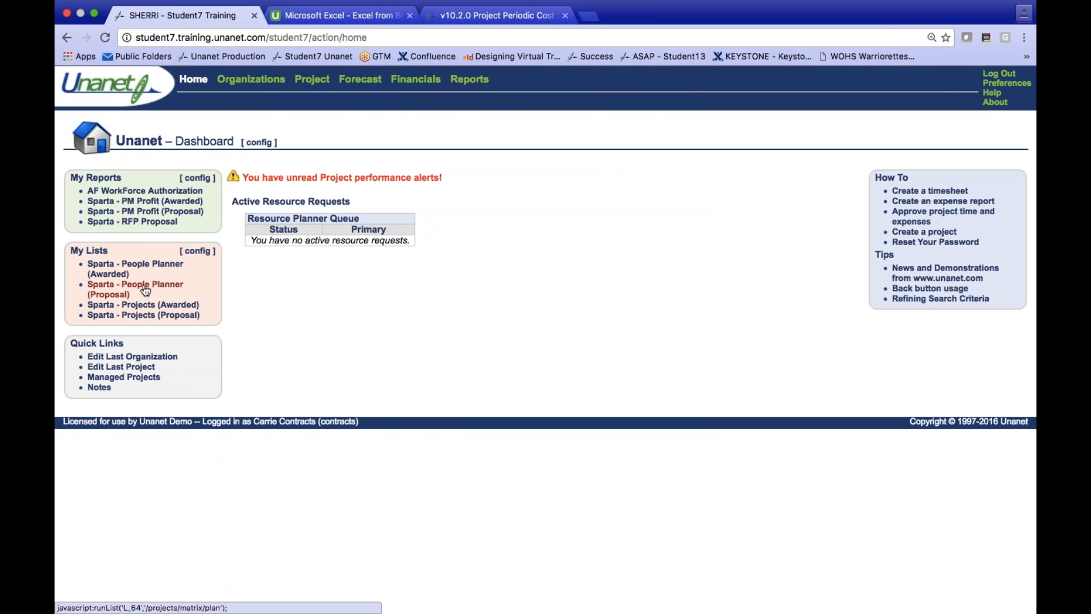
pyautogui.click(142, 222)
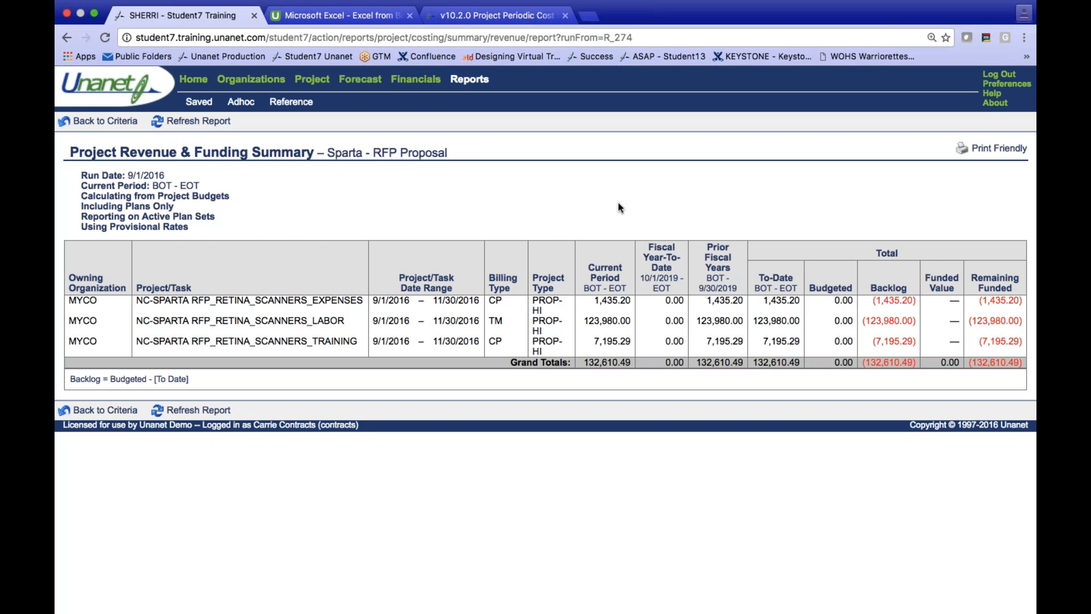
pyautogui.click(193, 81)
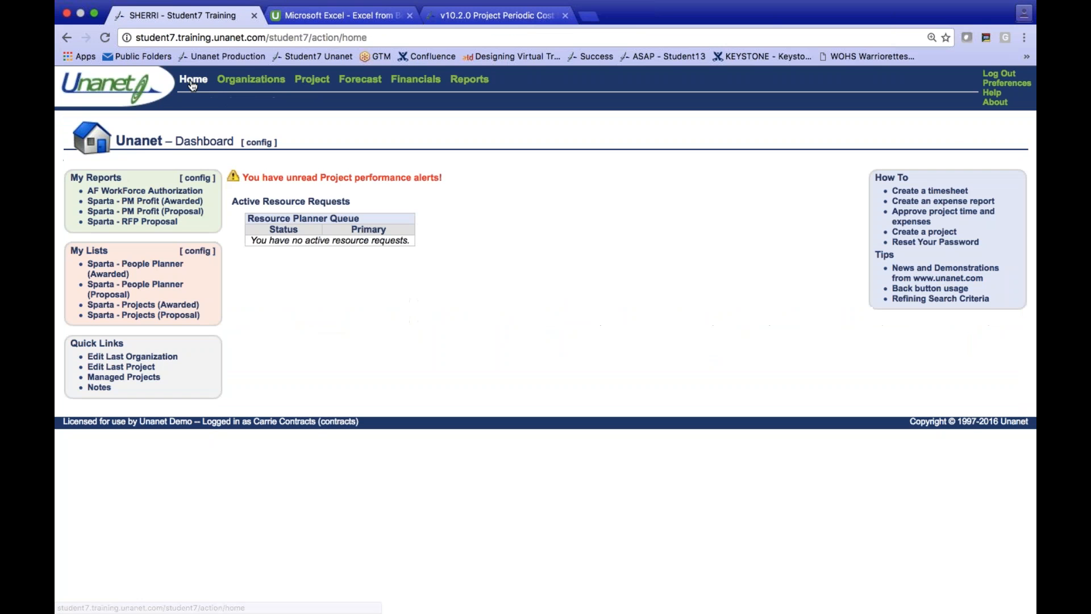
# - Run the saved Sparta - PM Profit (Proposal) report and examine revenue, costs and profit percentages for all three retina scanner projects
pyautogui.click(162, 216)
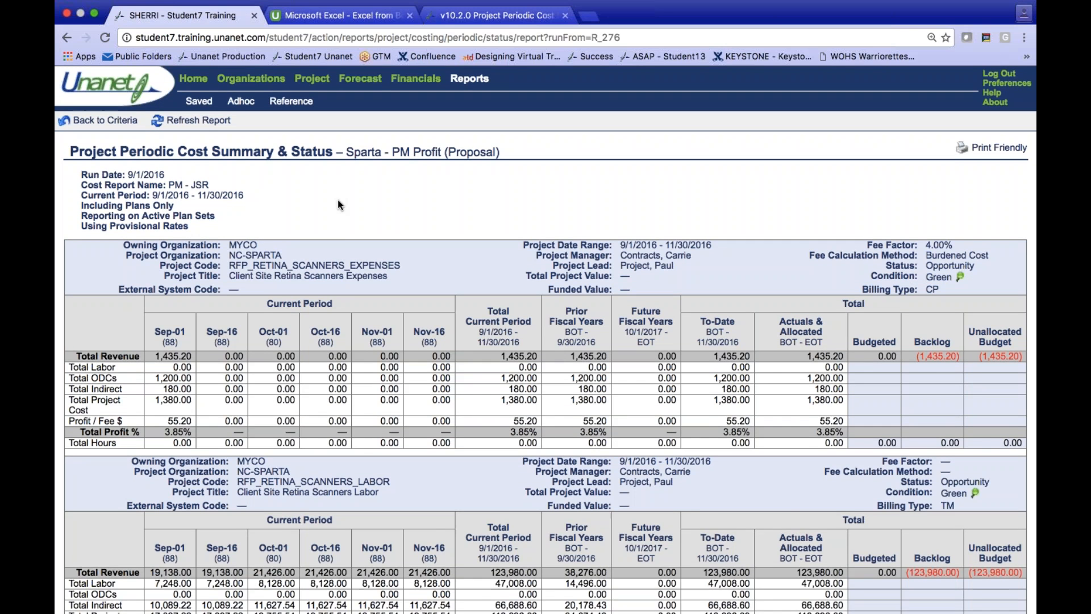
pyautogui.scroll(-4, 339, 202)
pyautogui.scroll(-5, 337, 200)
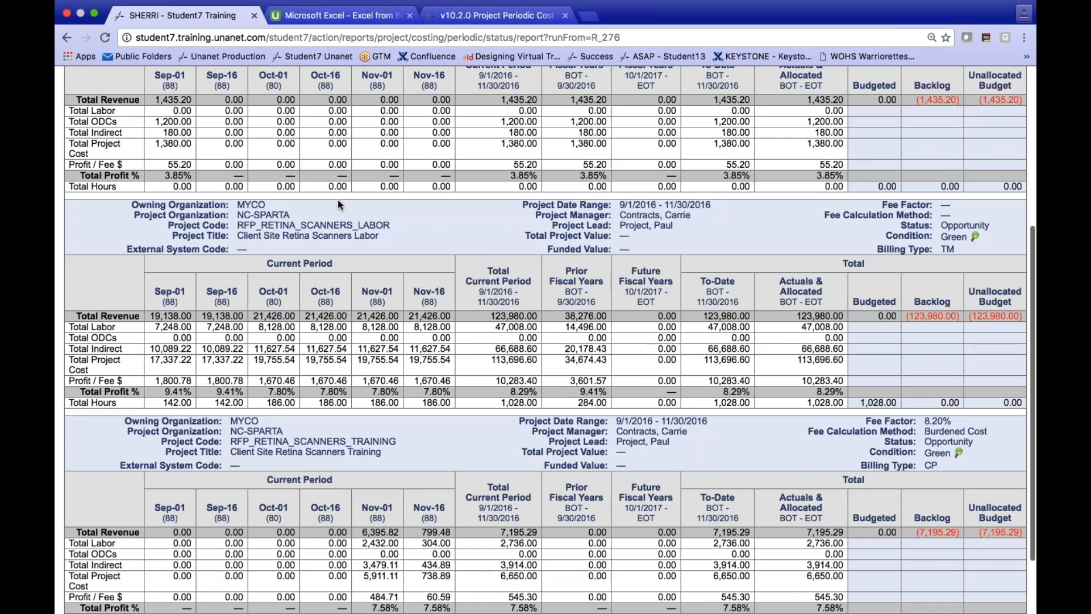
pyautogui.scroll(-2, 337, 200)
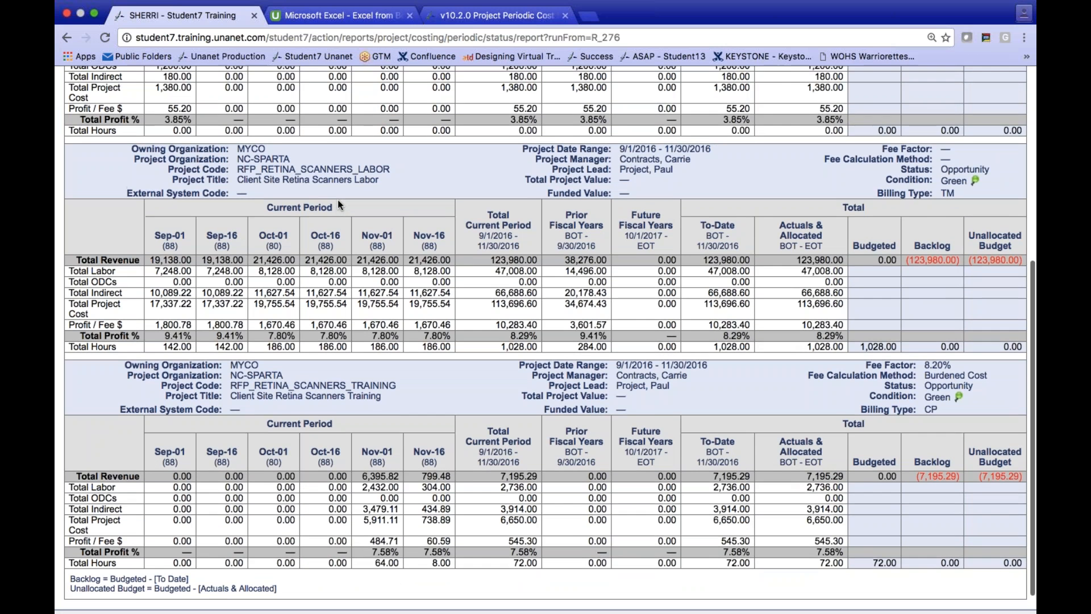
pyautogui.scroll(3, 338, 199)
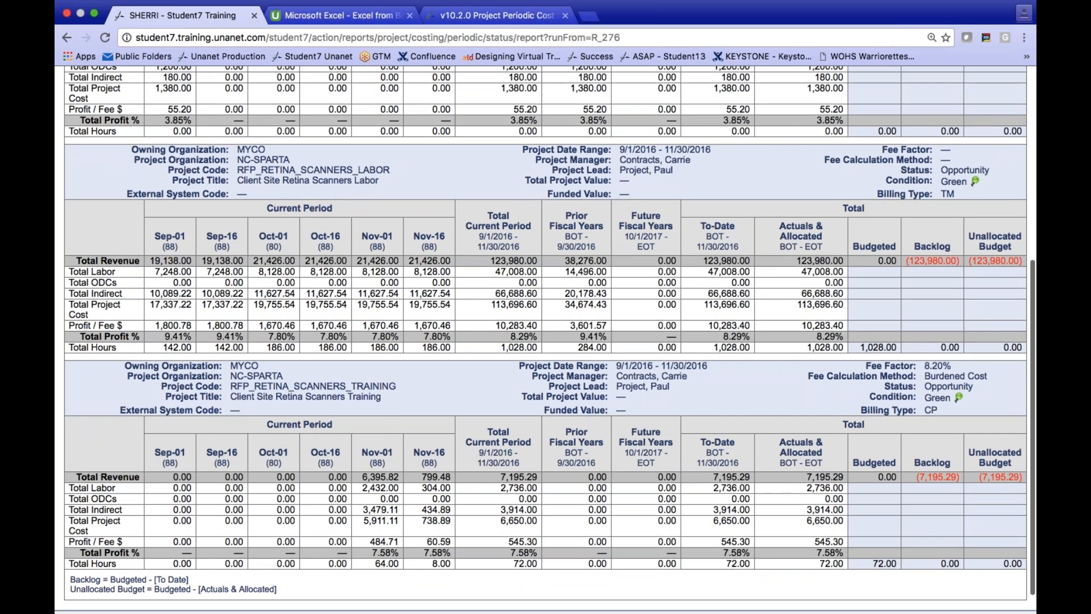
# - Return to the PM Profit report's criteria, roll up all selected projects into a single block, and run the report again
pyautogui.scroll(3, 546, 340)
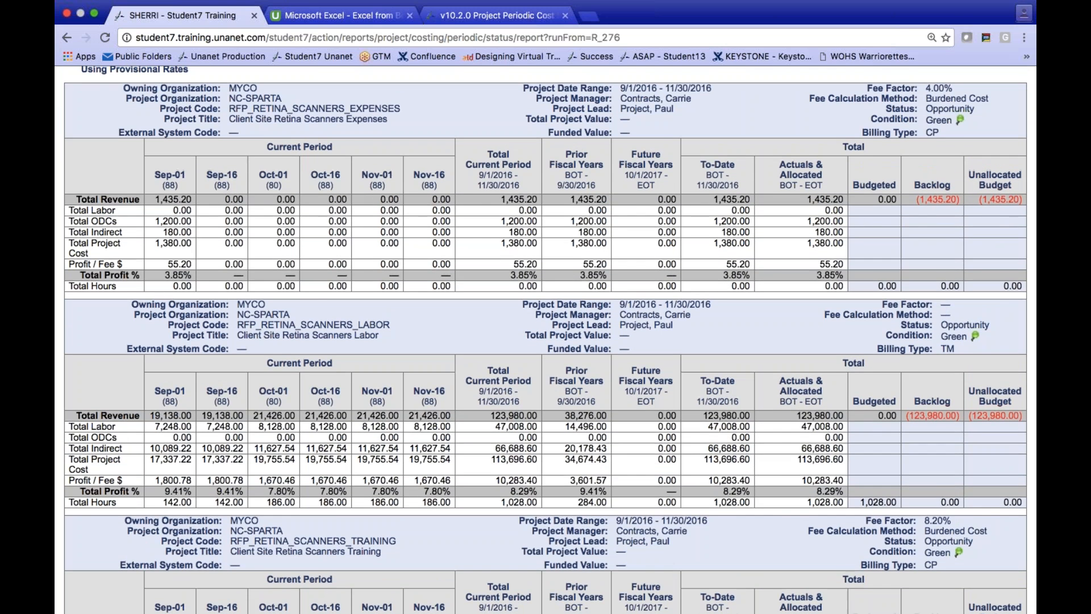
pyautogui.scroll(4, 546, 340)
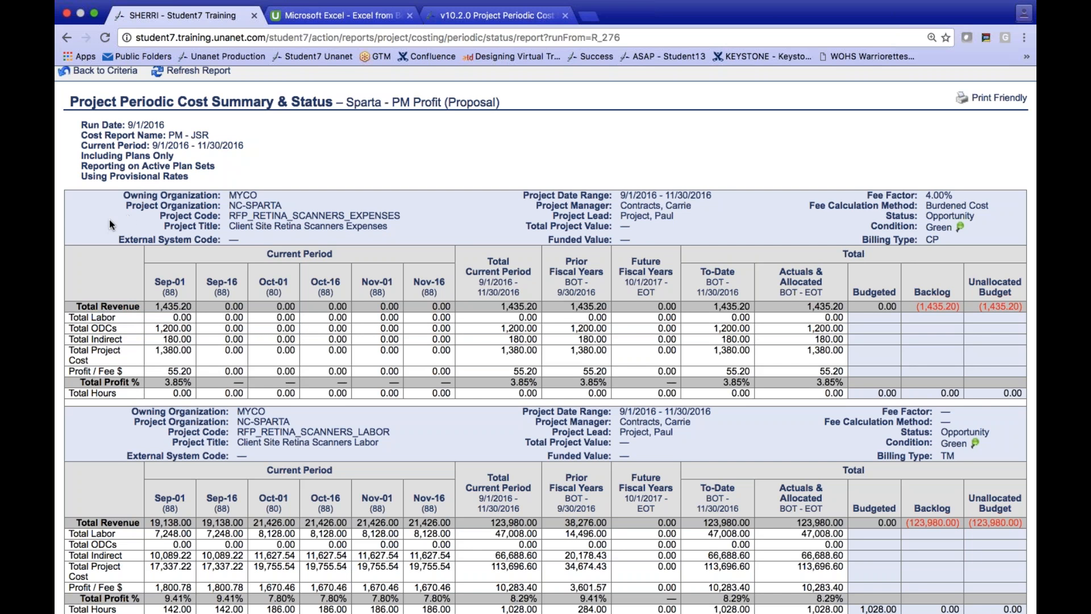
pyautogui.scroll(2, 105, 170)
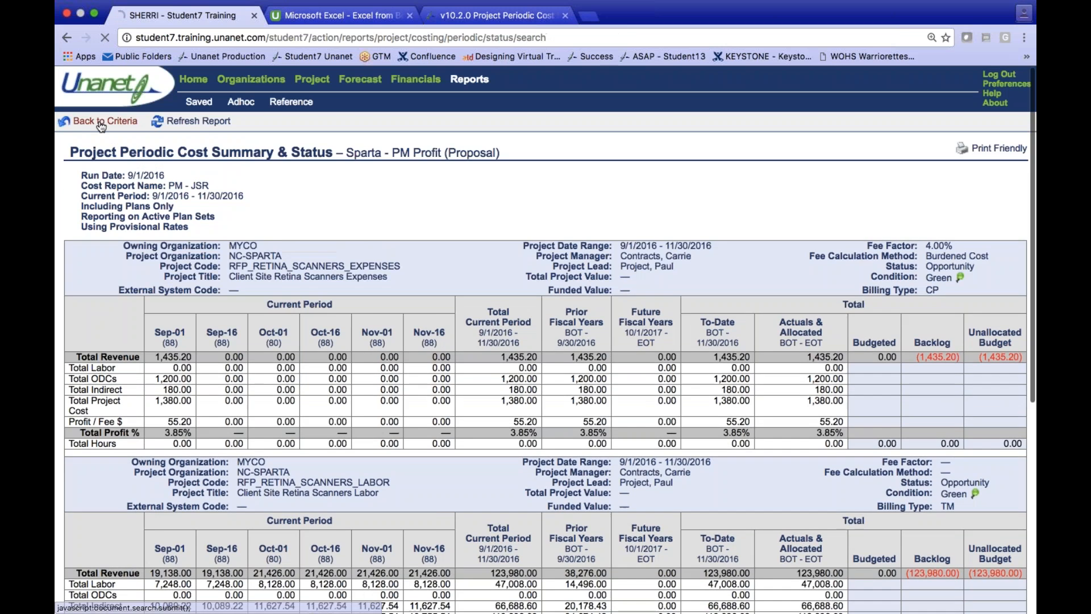
pyautogui.click(99, 118)
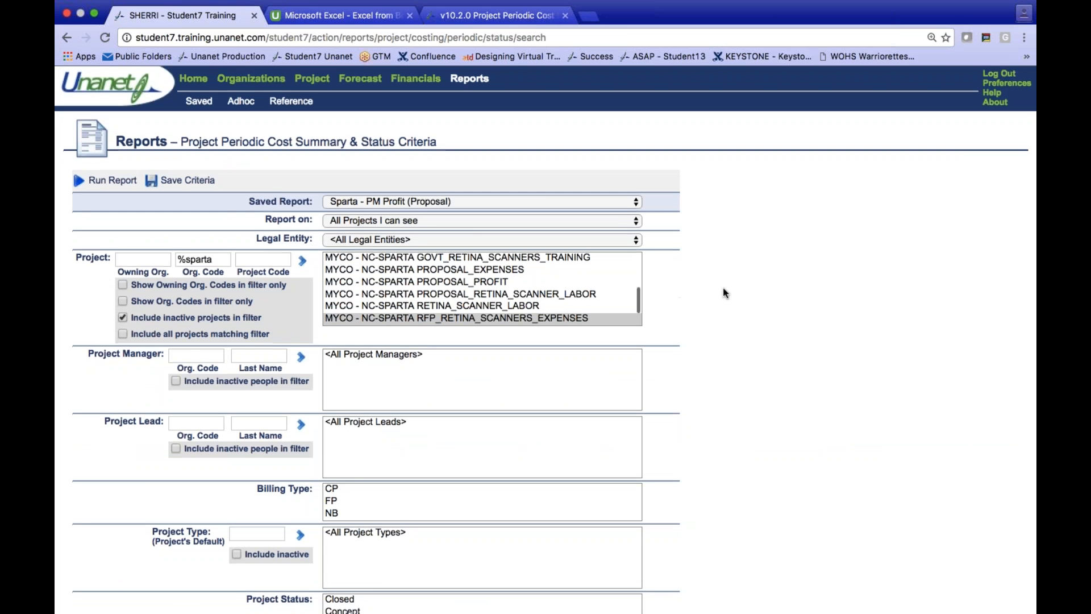
pyautogui.scroll(-6, 723, 288)
pyautogui.click(330, 374)
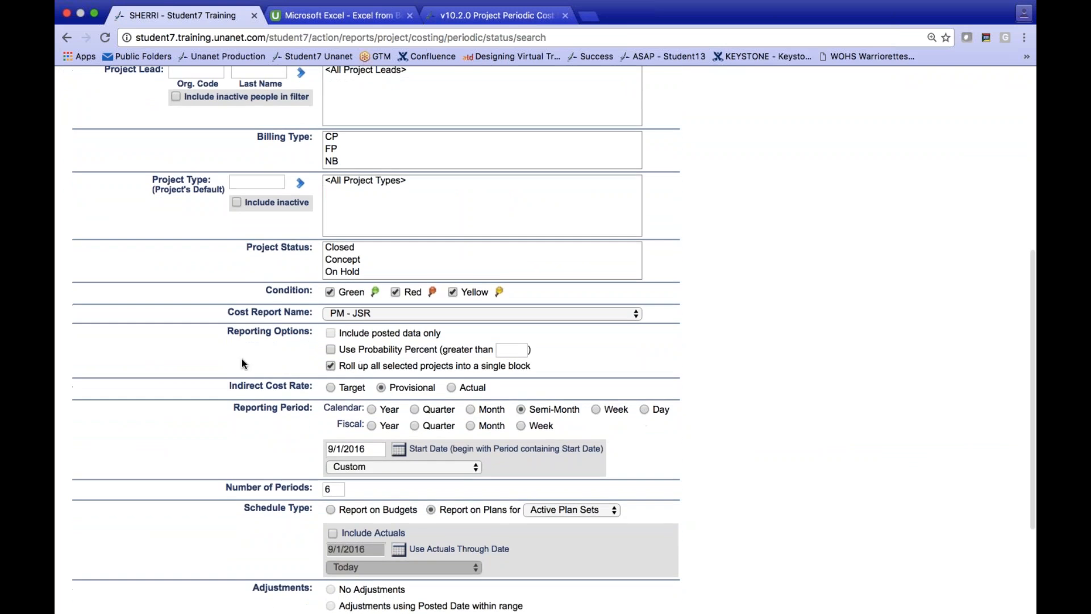
pyautogui.scroll(1, 216, 359)
pyautogui.scroll(3, 216, 359)
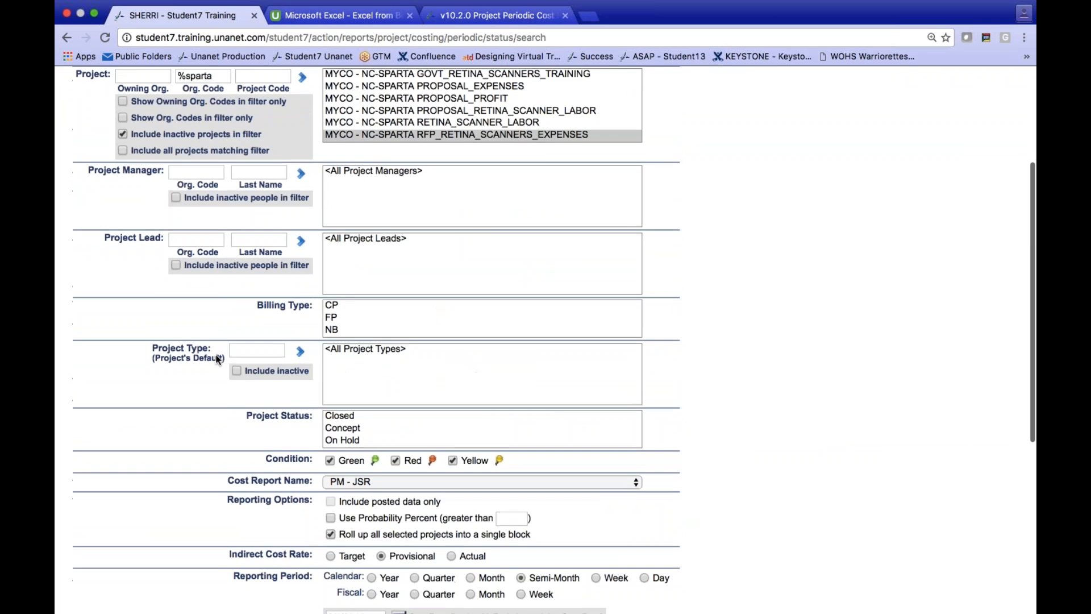
pyautogui.scroll(-5, 216, 360)
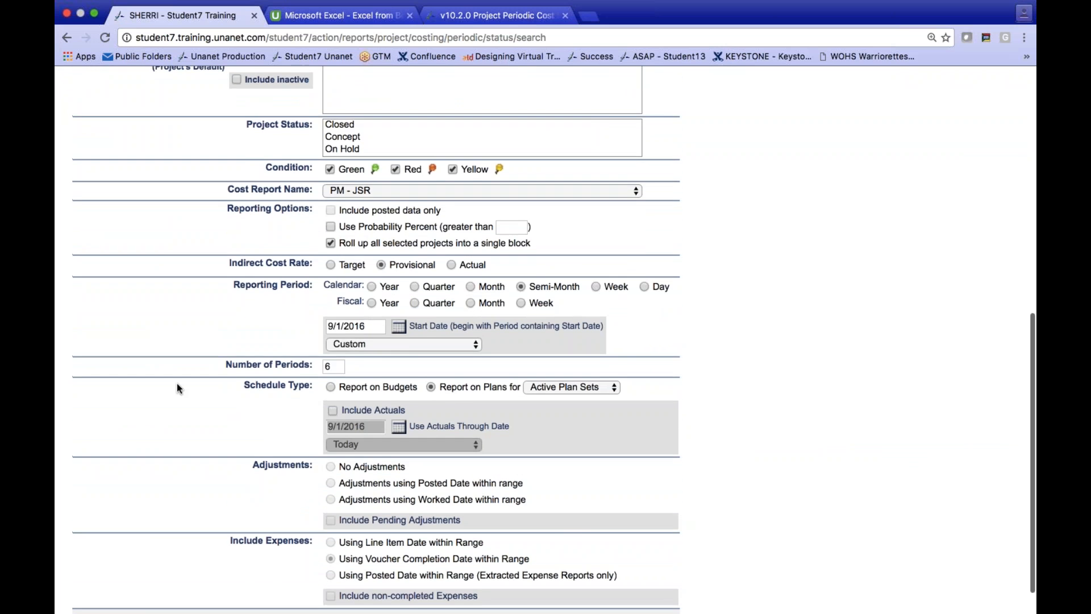
pyautogui.scroll(9, 176, 383)
pyautogui.click(112, 182)
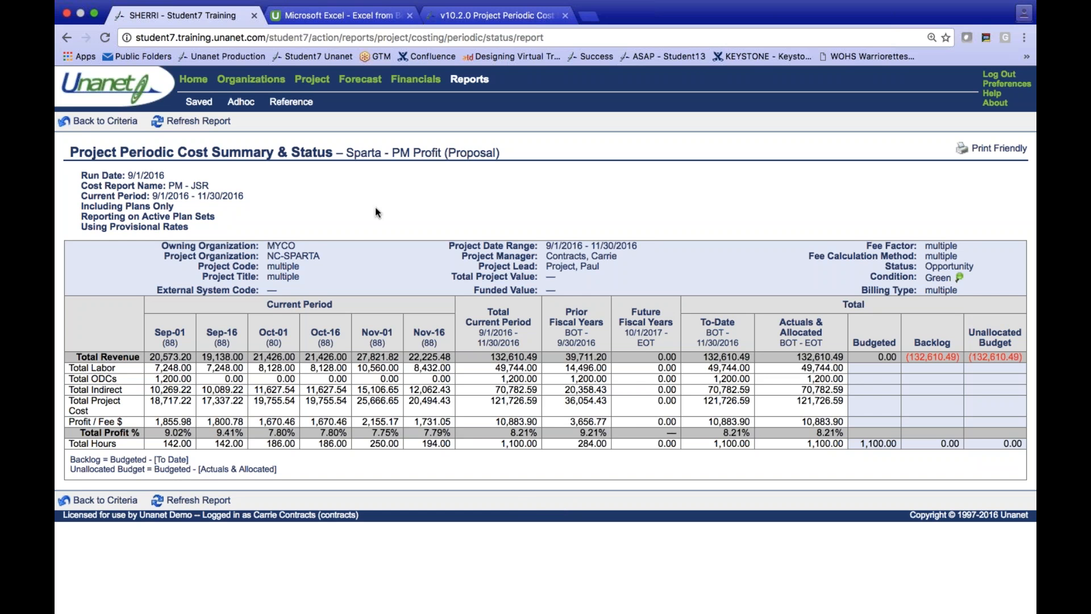
# - Open RFP_RETINA_SCANNERS_TRAINING for editing from the dashboard's Sparta - Projects (Proposal) list and display its accounting settings
pyautogui.click(194, 82)
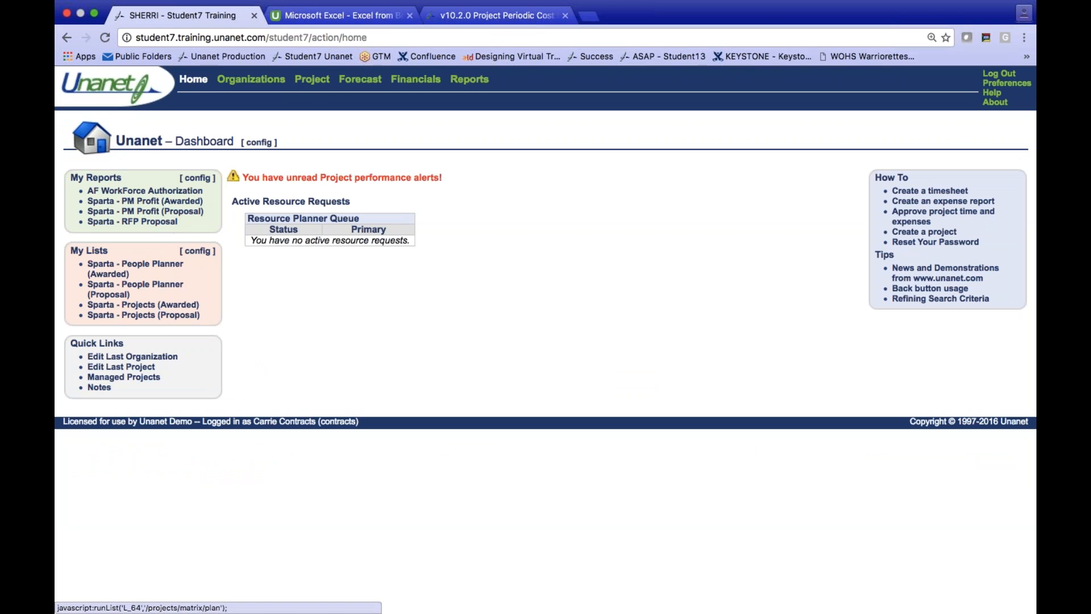
pyautogui.click(161, 317)
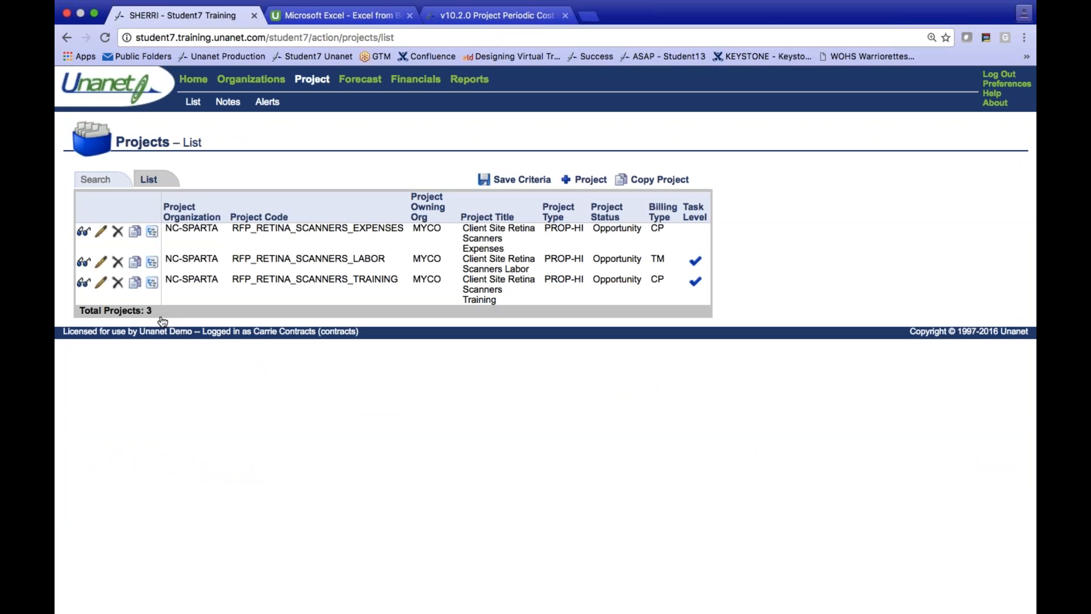
pyautogui.click(99, 285)
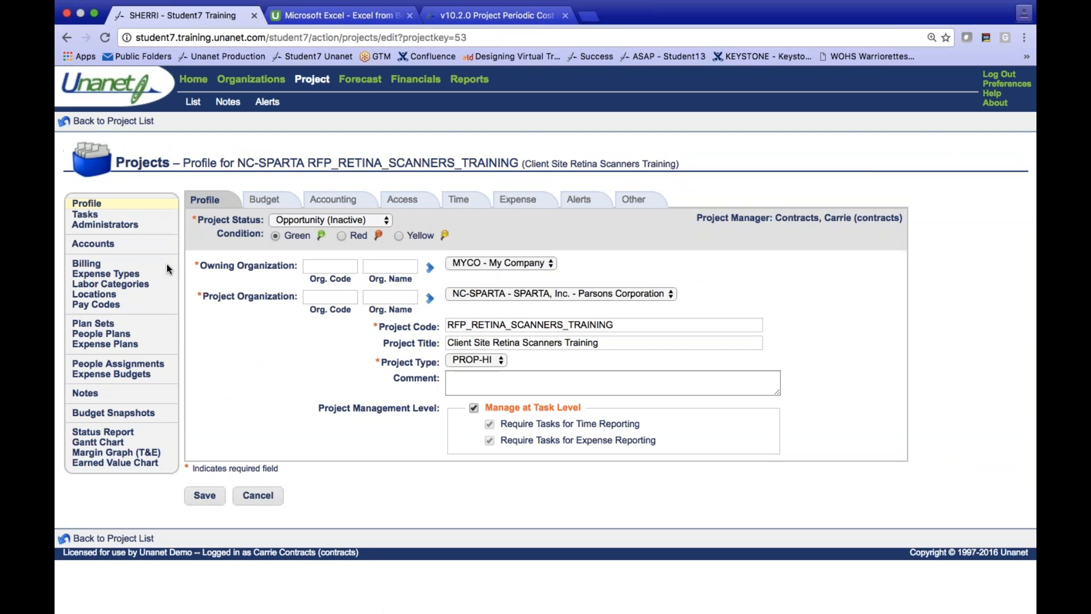
pyautogui.click(310, 200)
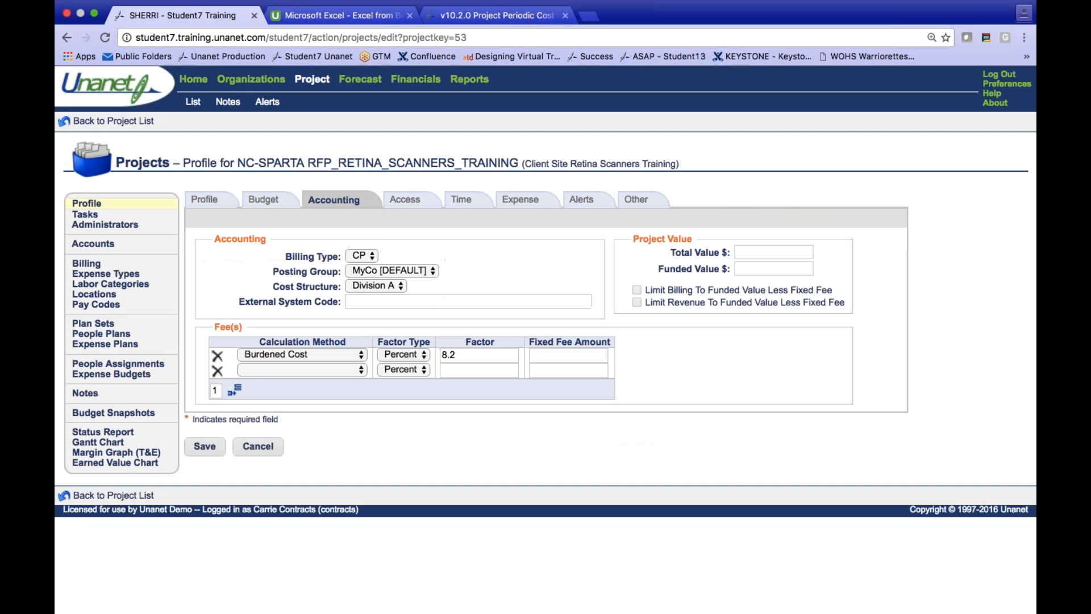
# - Change the training project's billing type to FP, accept the change, set its funded value to 7500, and save the project
pyautogui.click(361, 257)
pyautogui.click(367, 268)
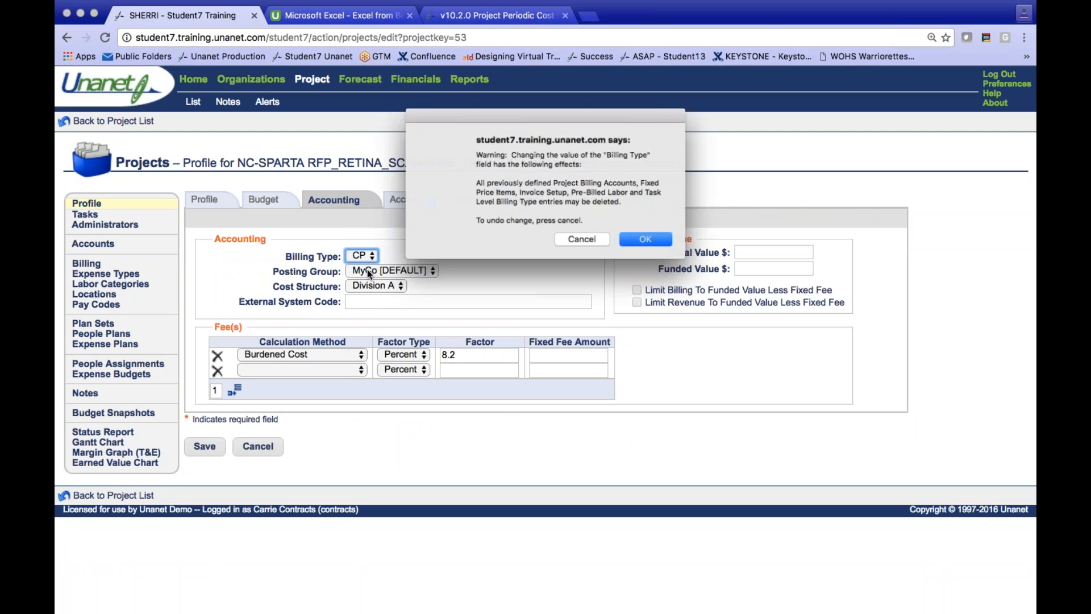
pyautogui.press('Return')
pyautogui.click(738, 269)
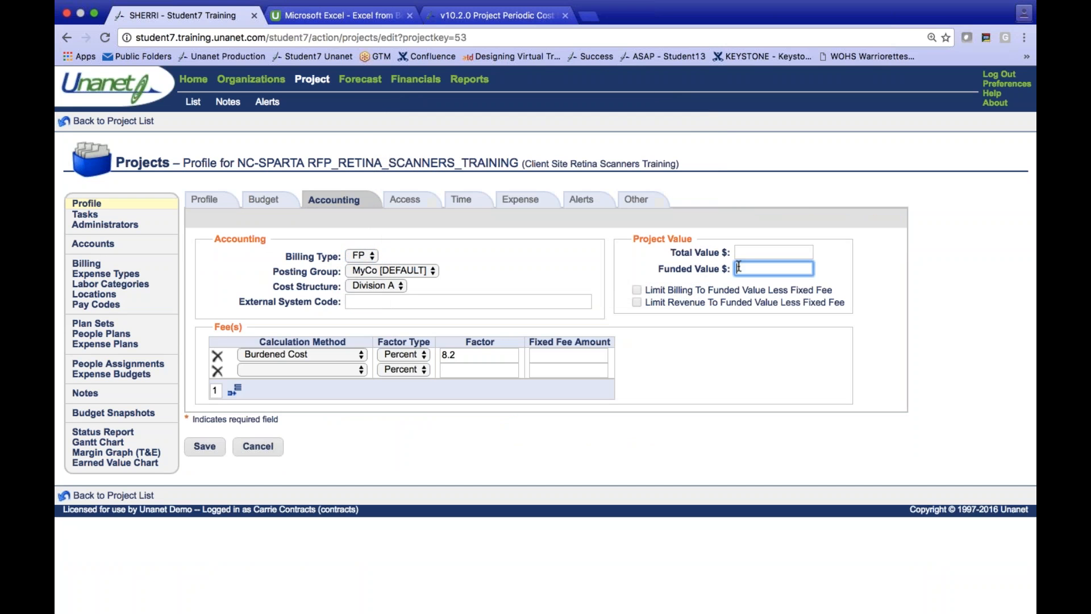
pyautogui.write('7500')
pyautogui.click(217, 447)
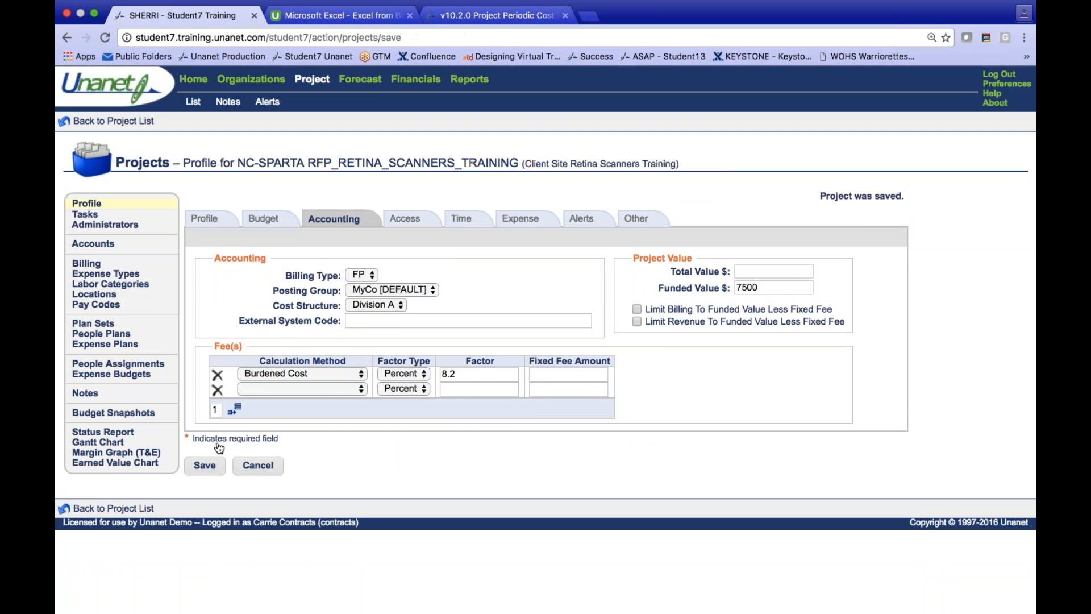
# - Set the training project's budgeted labor bill amount to 7500 and save the project
pyautogui.click(263, 218)
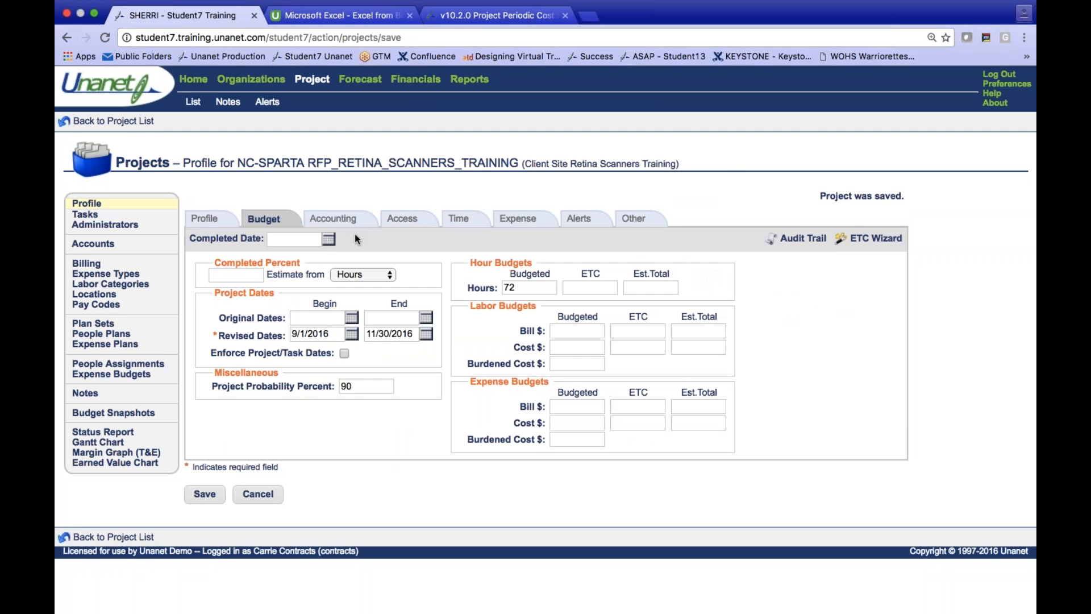
pyautogui.click(576, 331)
pyautogui.write('7500')
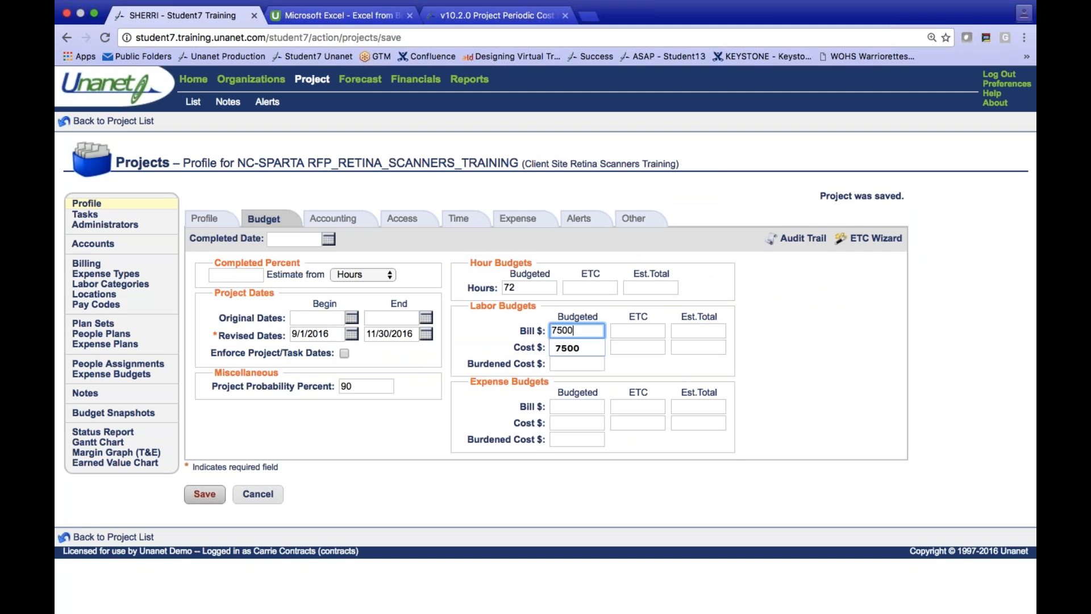
pyautogui.click(210, 495)
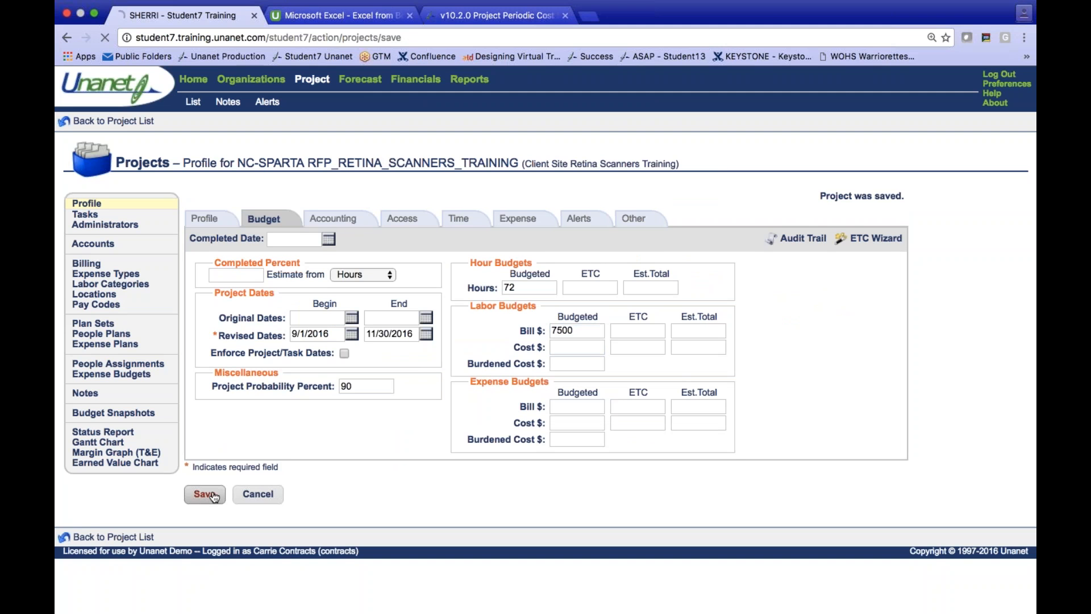
# - Start a new fixed price billing item for the training project with the description "Training"
pyautogui.click(93, 264)
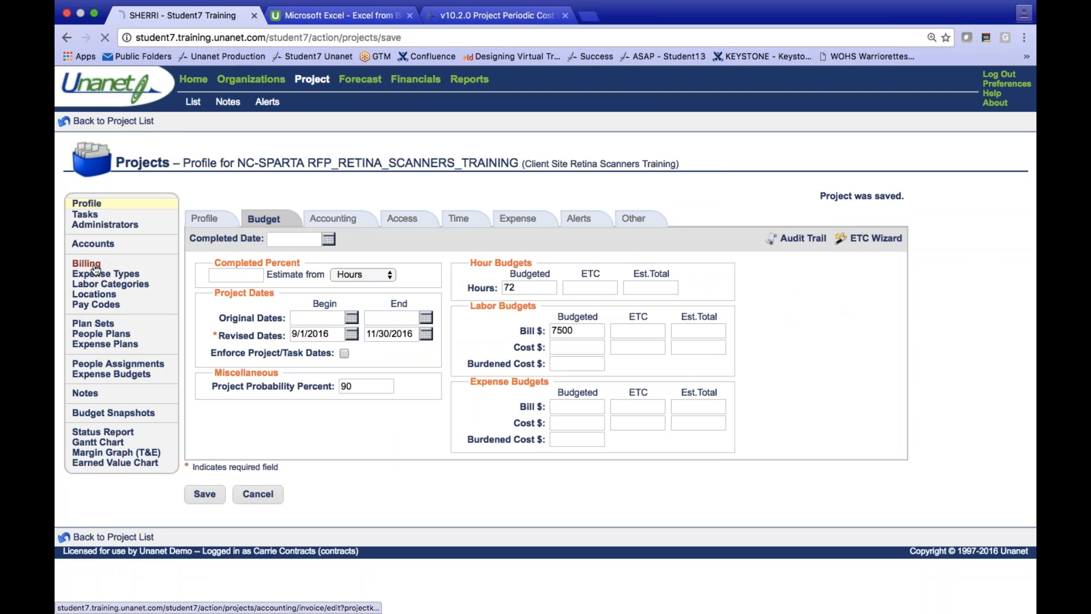
pyautogui.click(117, 294)
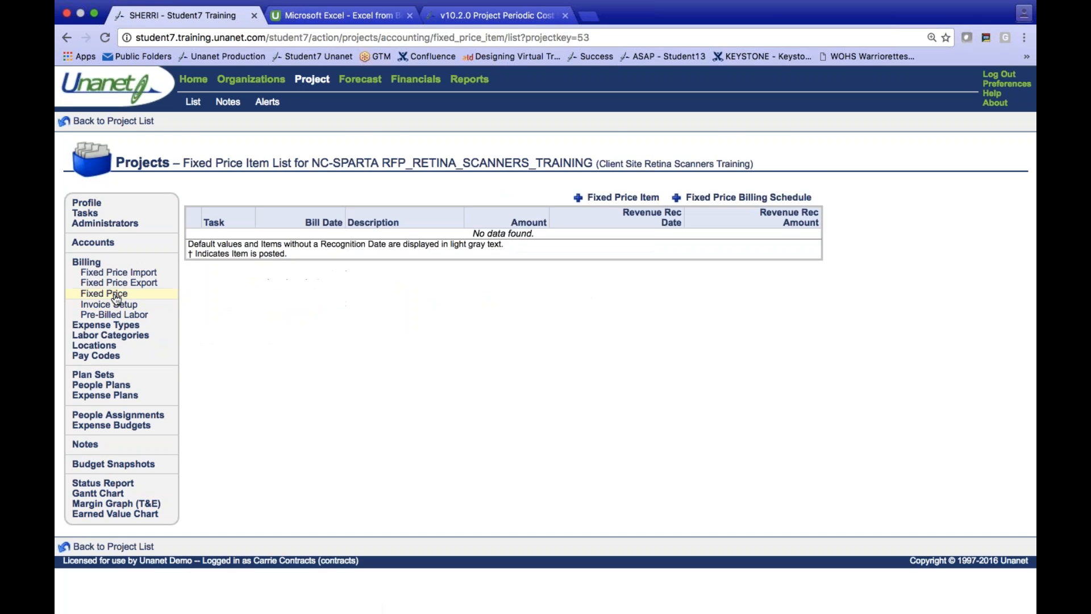
pyautogui.click(629, 202)
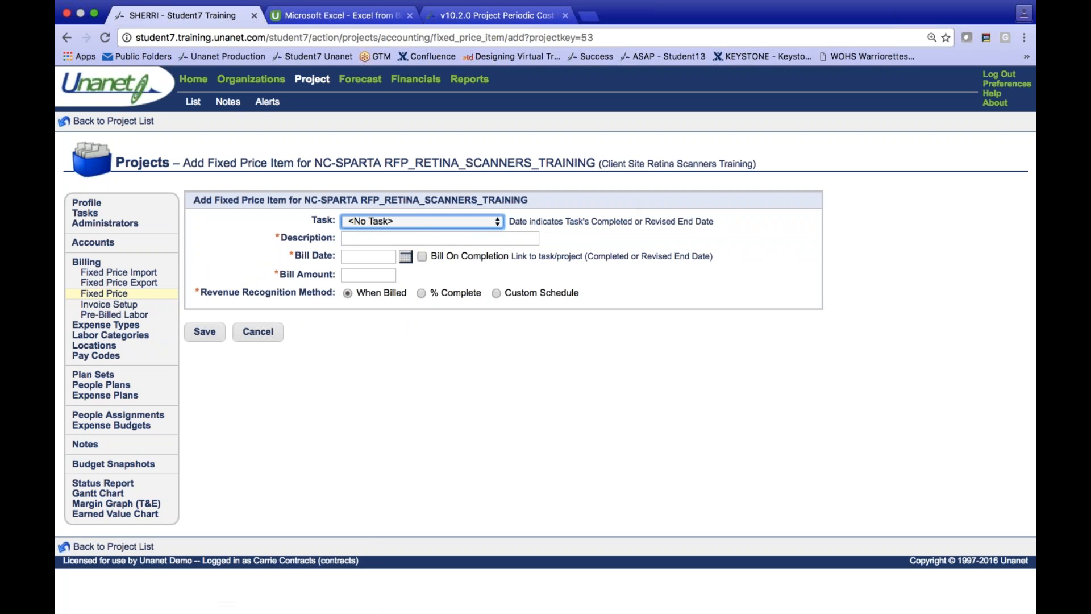
pyautogui.click(413, 239)
pyautogui.write('Training')
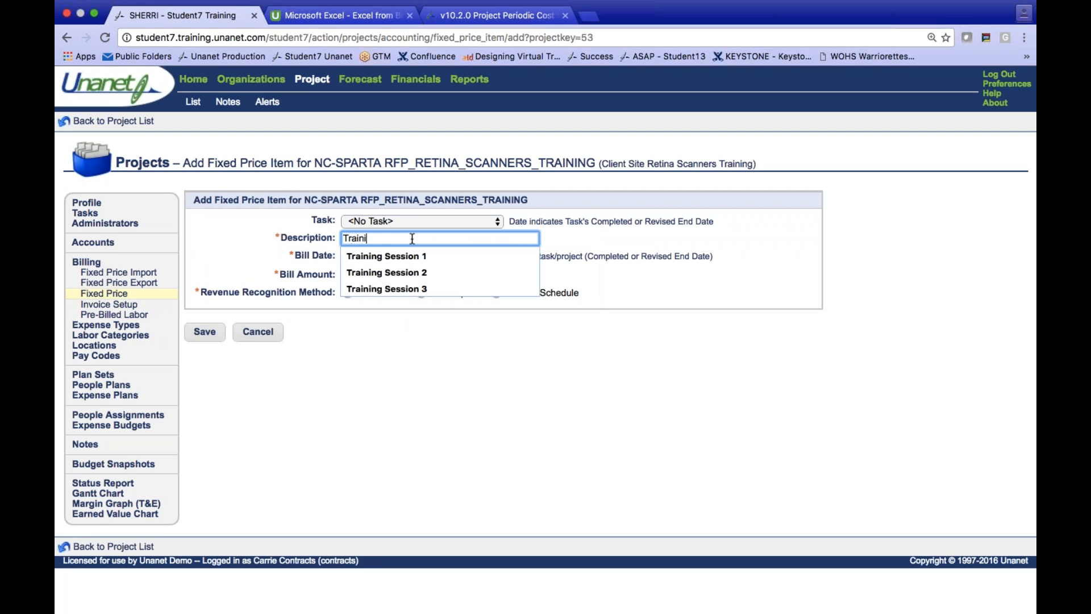
pyautogui.click(319, 271)
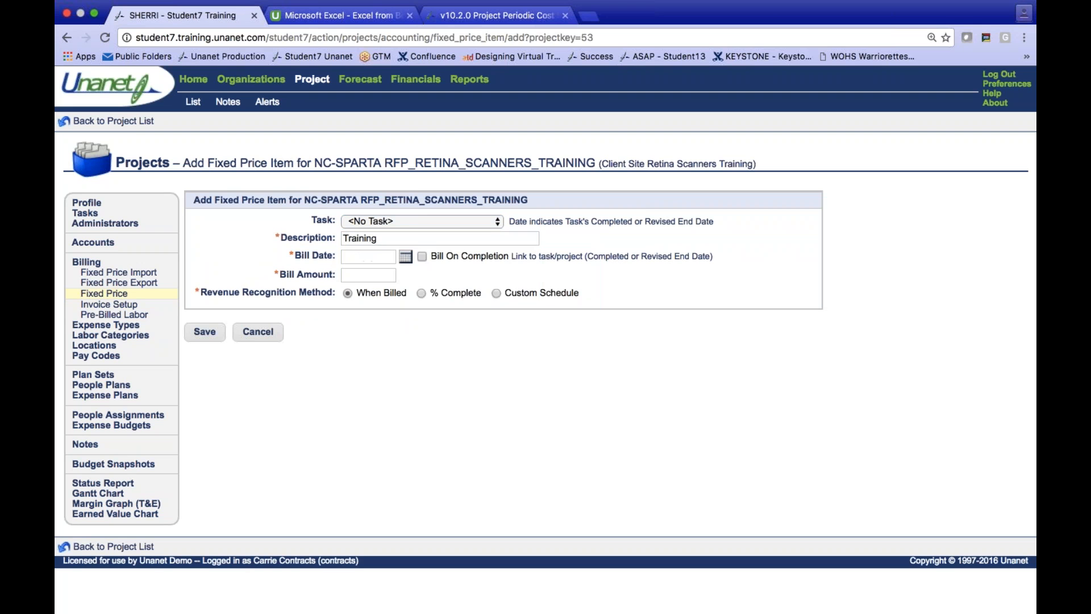
# - Give the fixed price item a bill date of 11/30/2016 and a bill amount of 7500, and save it
pyautogui.click(405, 257)
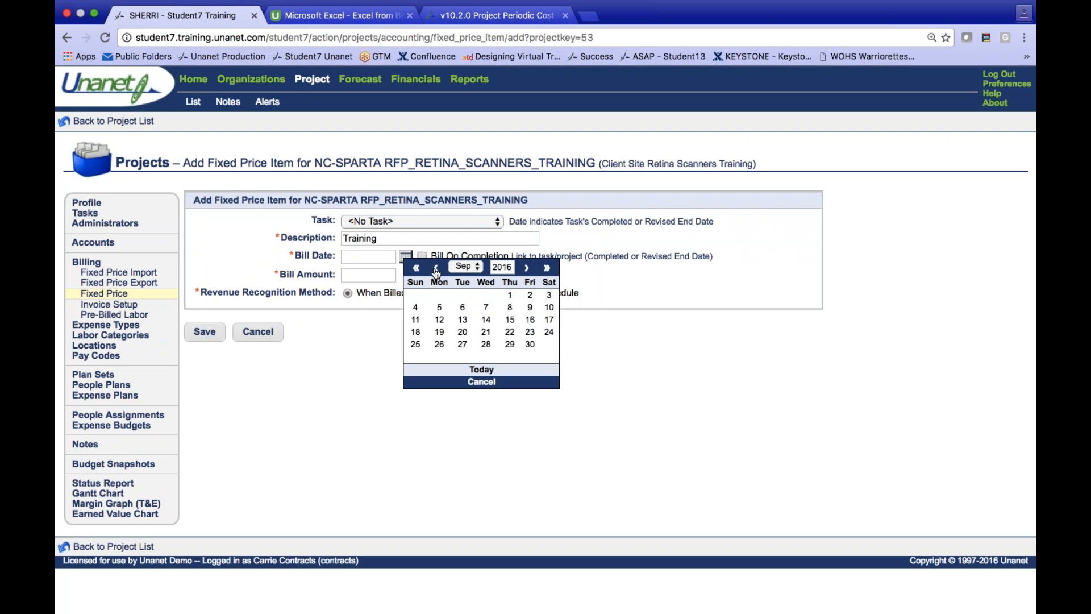
pyautogui.click(526, 269)
pyautogui.click(526, 269)
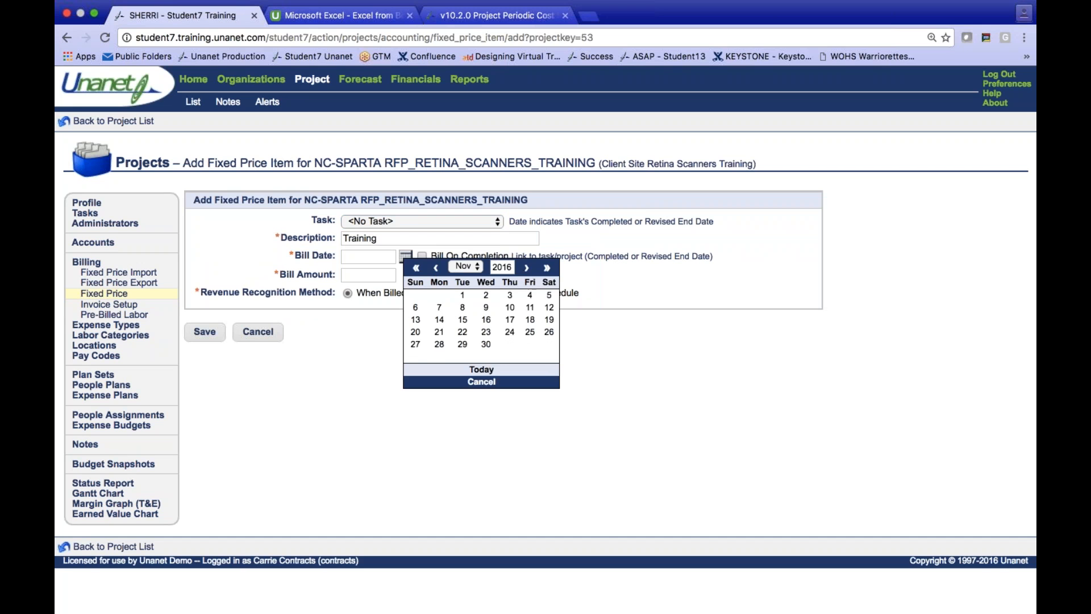
pyautogui.click(486, 344)
pyautogui.click(386, 275)
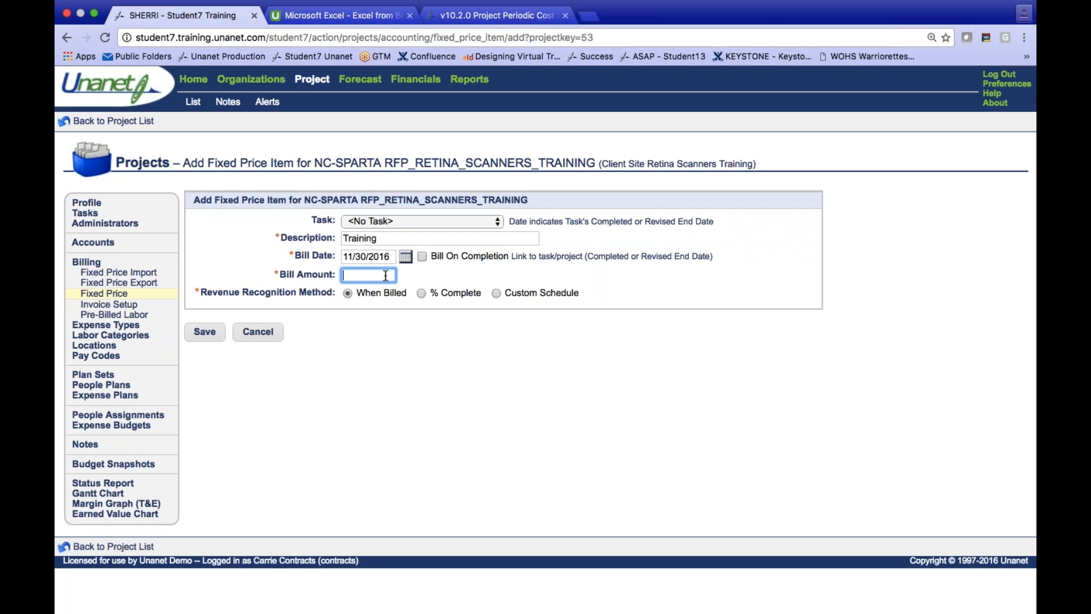
pyautogui.write('7500')
pyautogui.press('Return')
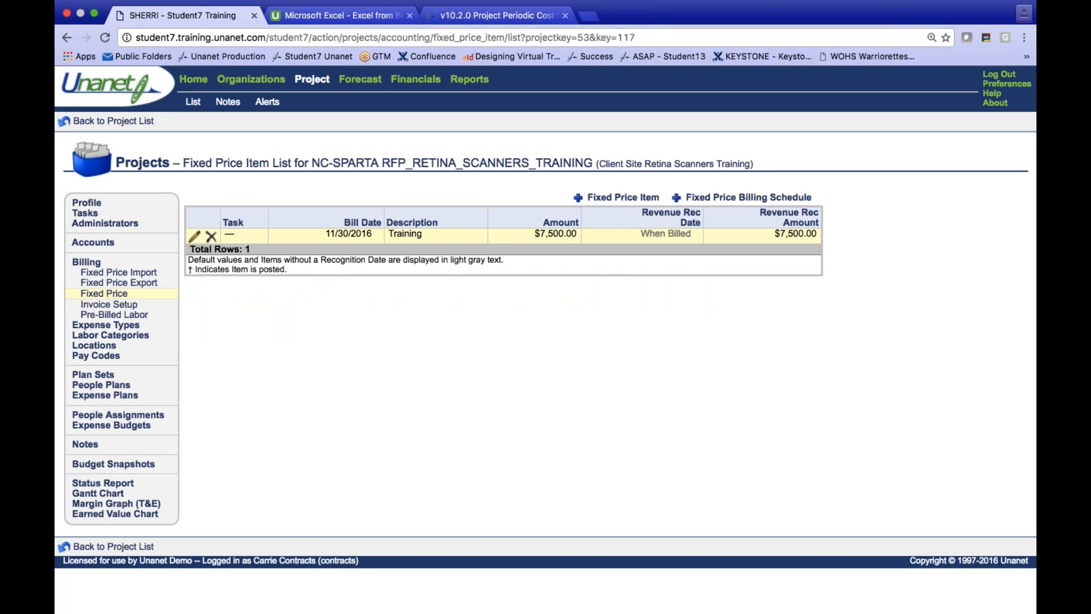
# - Run the saved Sparta - RFP Proposal report from the dashboard, review the training project's revenue and funding, and return to the dashboard
pyautogui.click(193, 82)
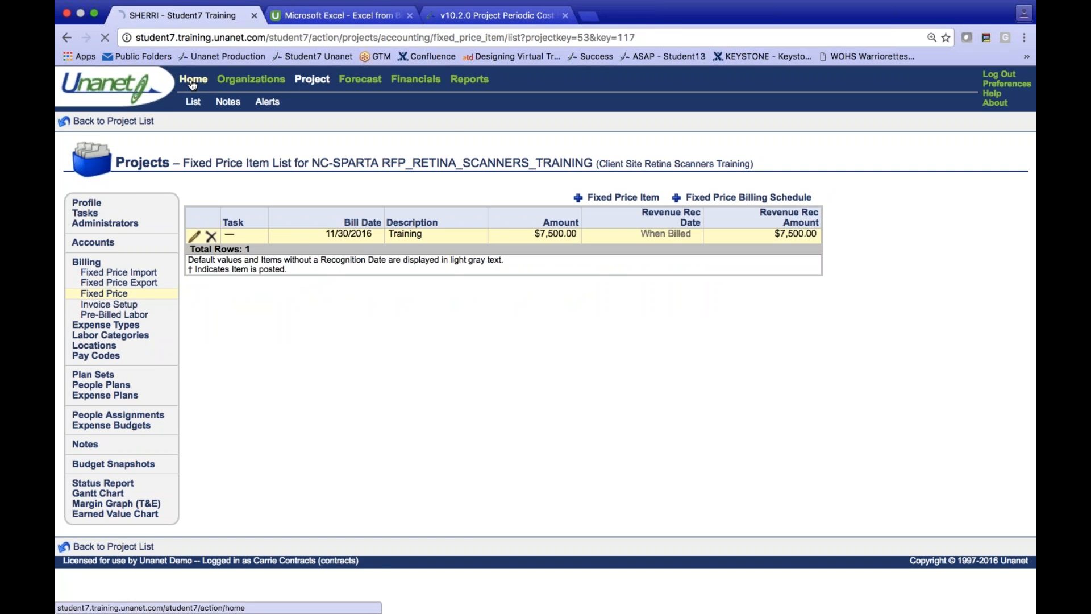
pyautogui.click(161, 222)
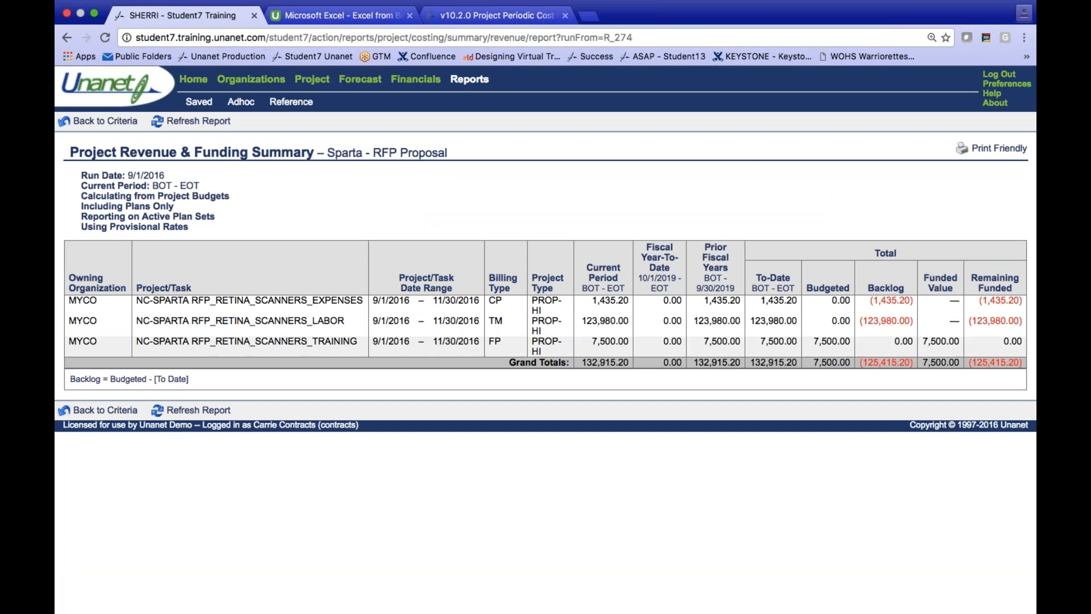
pyautogui.click(191, 85)
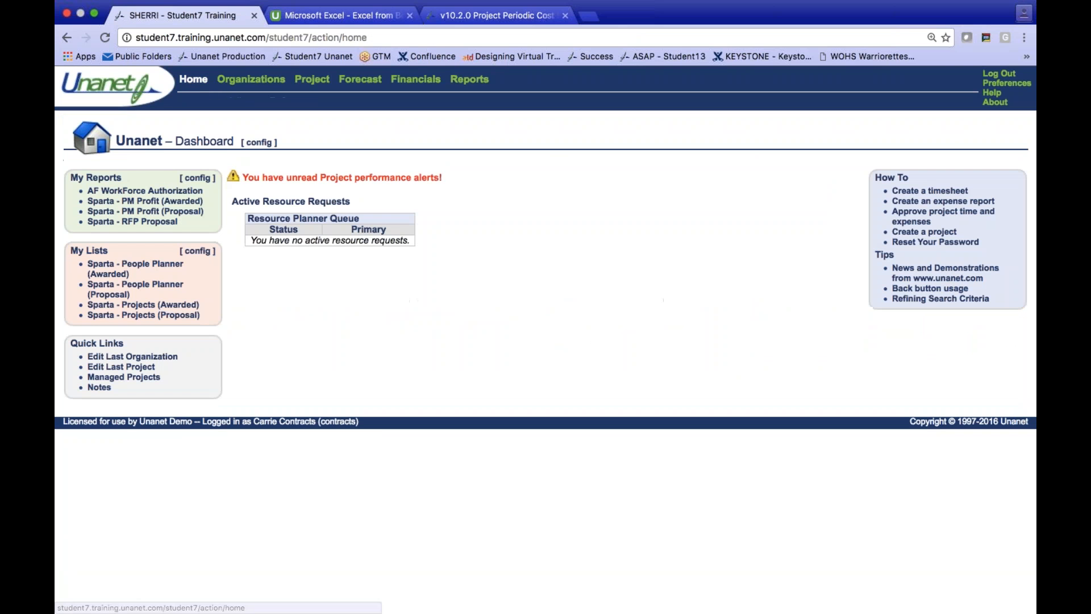
# - Open the saved Sparta - PM Profit (Proposal) report and rerun it with all selected projects rolled up into a single block
pyautogui.click(158, 211)
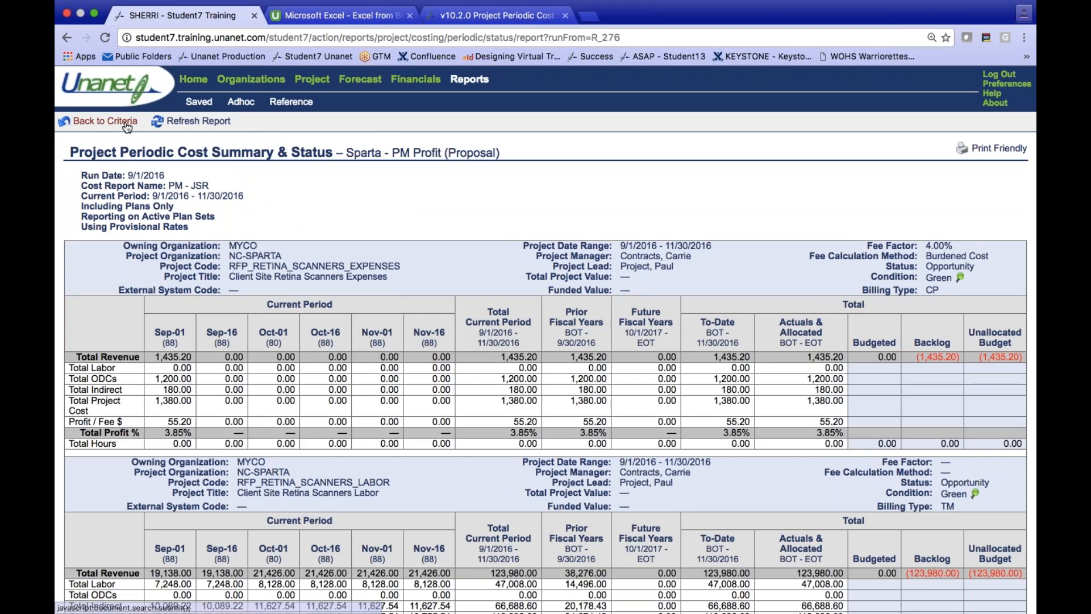
pyautogui.click(106, 121)
pyautogui.scroll(-10, 426, 325)
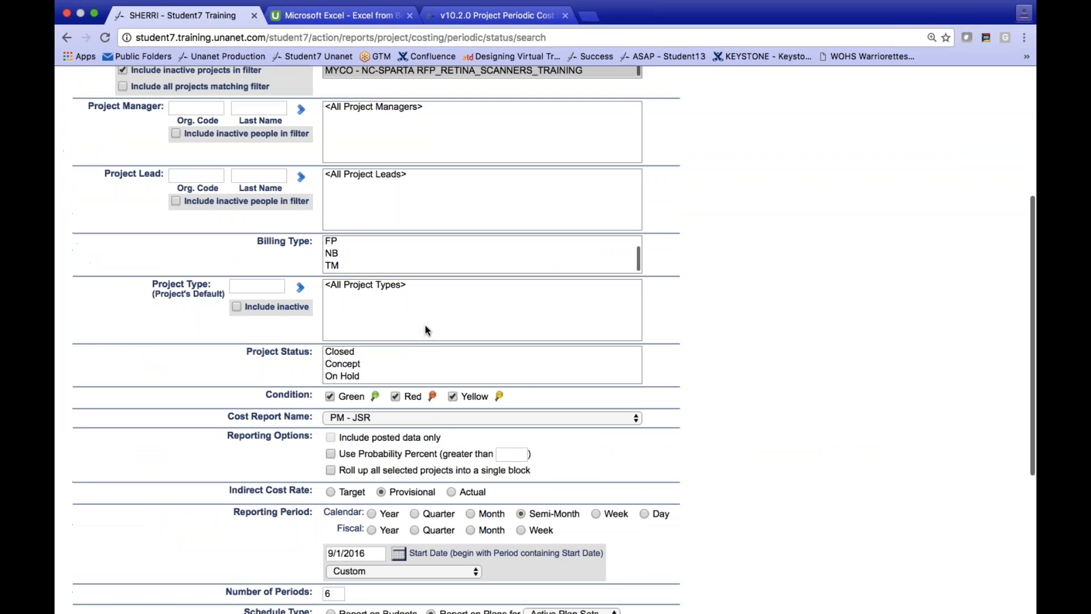
pyautogui.click(330, 399)
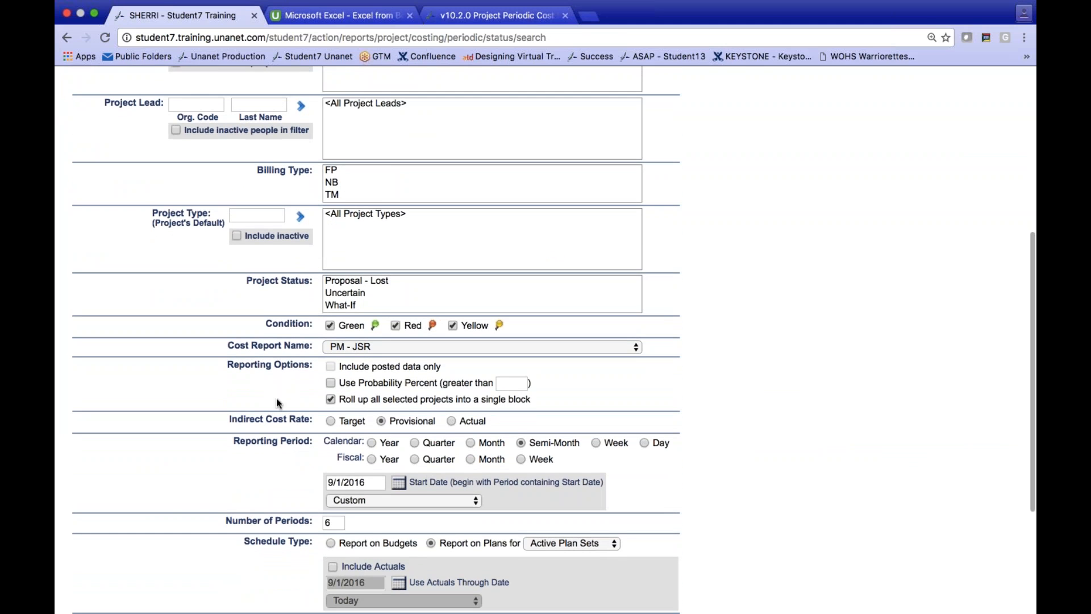
pyautogui.scroll(10, 224, 374)
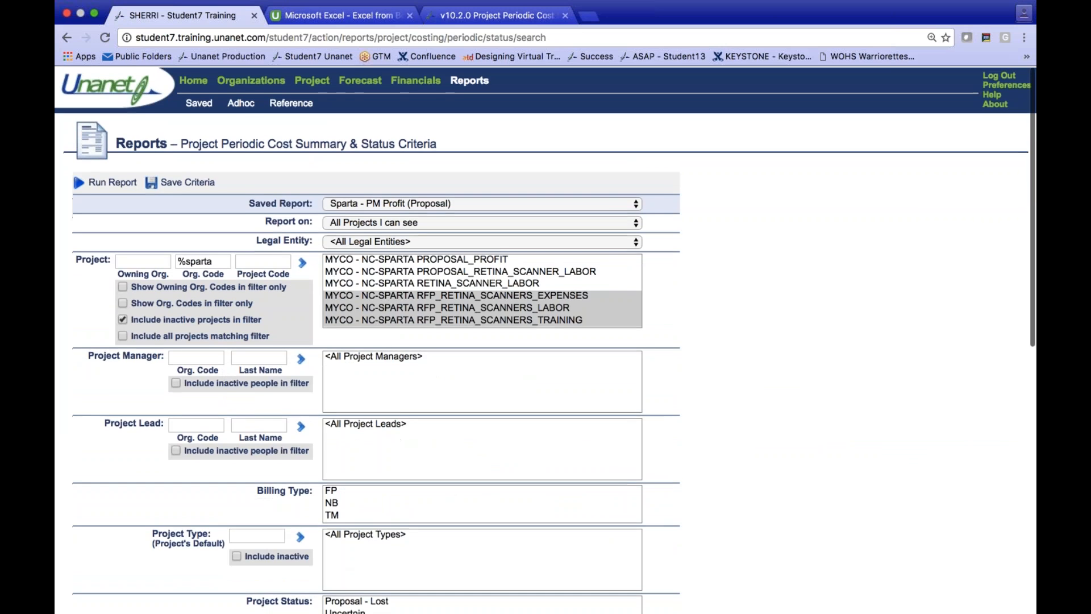
pyautogui.click(108, 182)
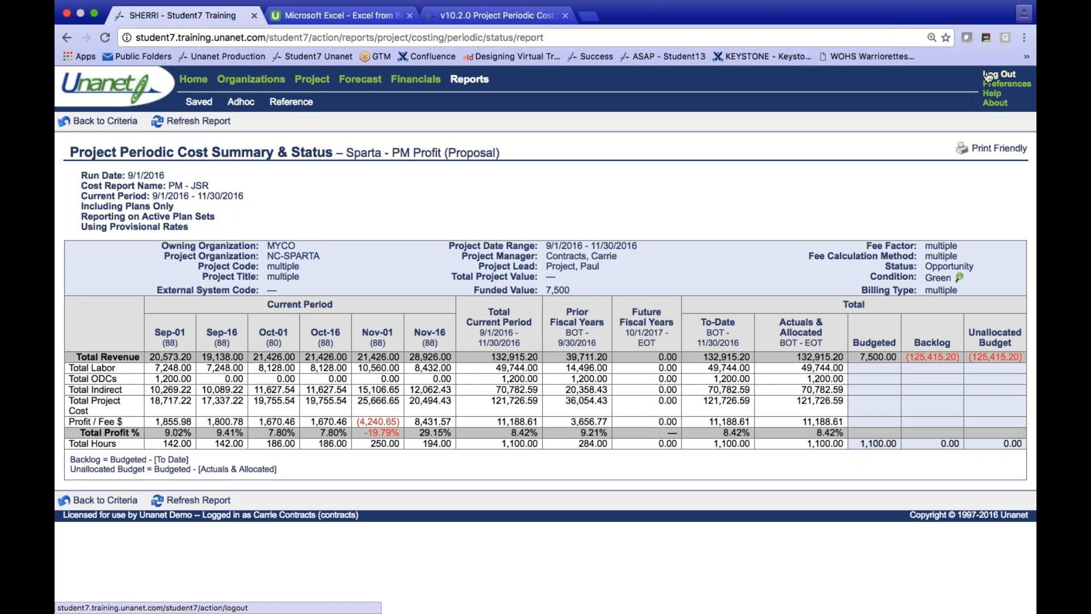
# - Open the labor project from the saved Sparta - Projects (Awarded) list and review its budget, accounting, time and expense settings
pyautogui.click(199, 82)
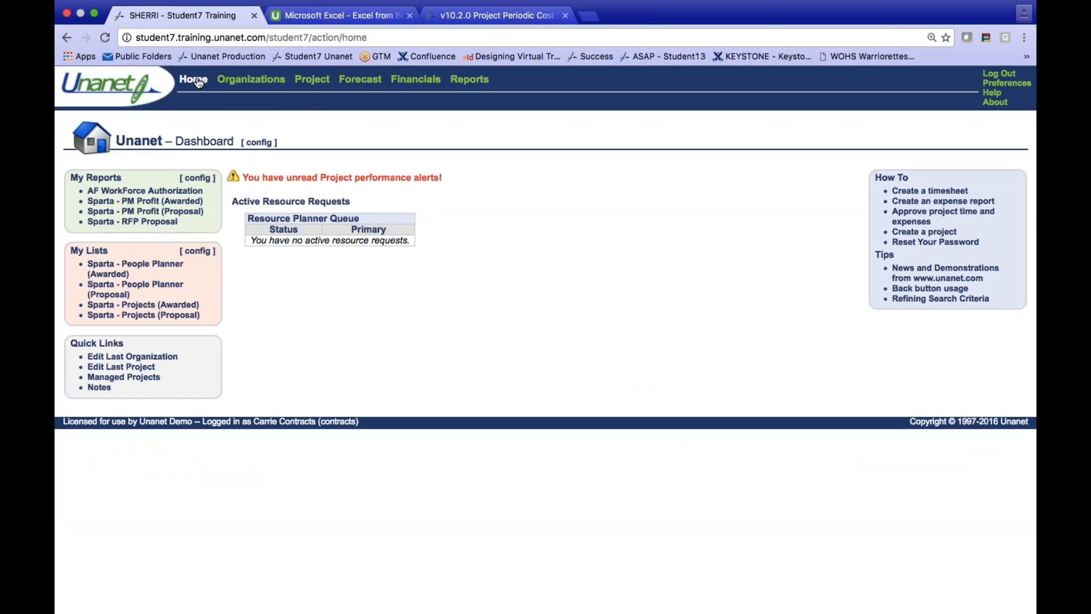
pyautogui.click(156, 307)
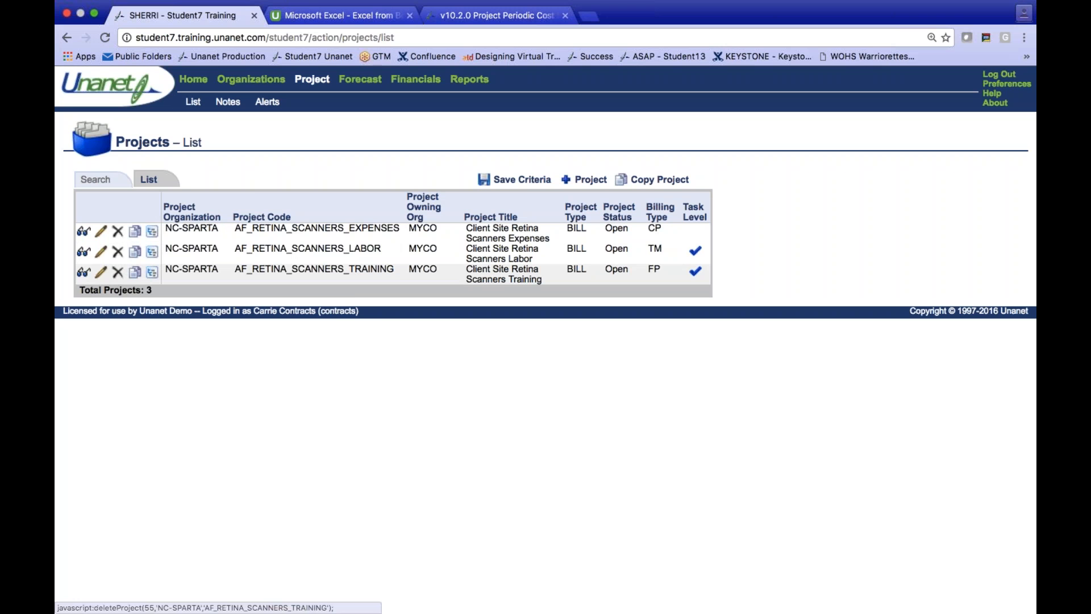
pyautogui.click(101, 272)
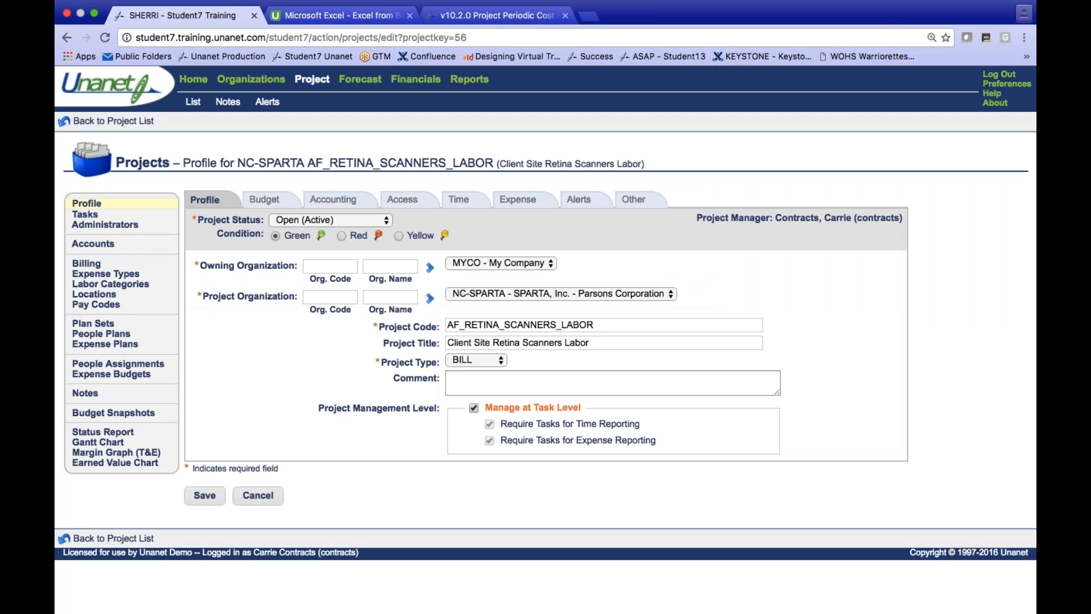
pyautogui.click(265, 199)
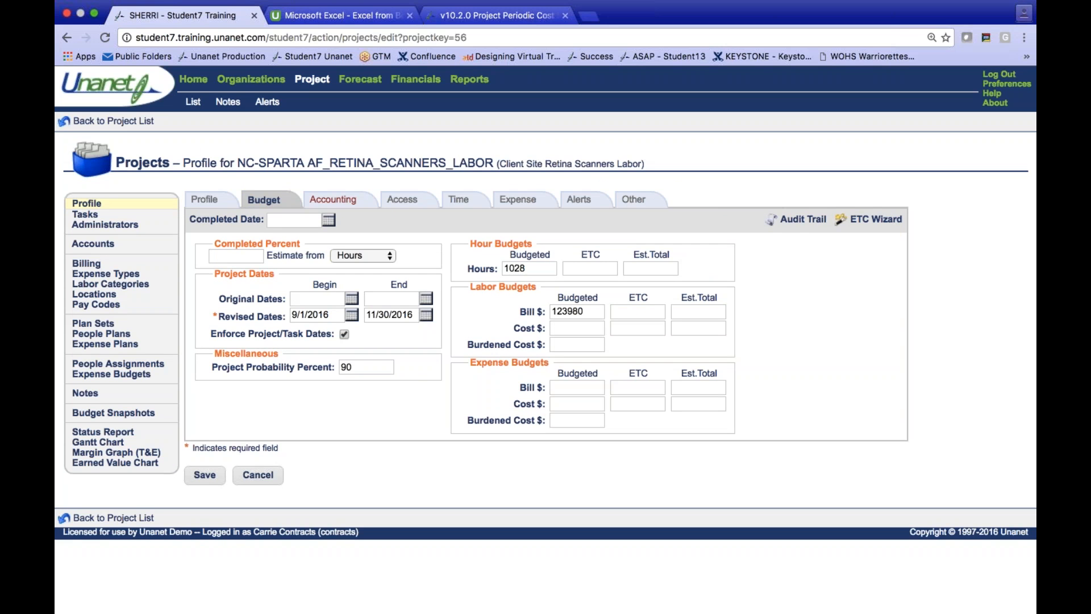
pyautogui.click(334, 200)
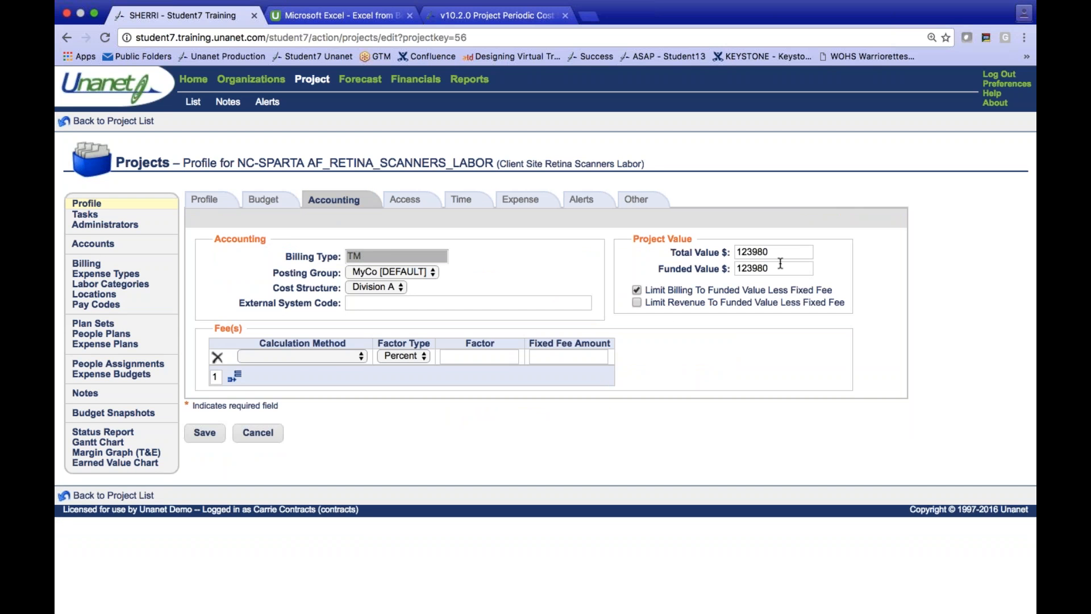
pyautogui.click(457, 200)
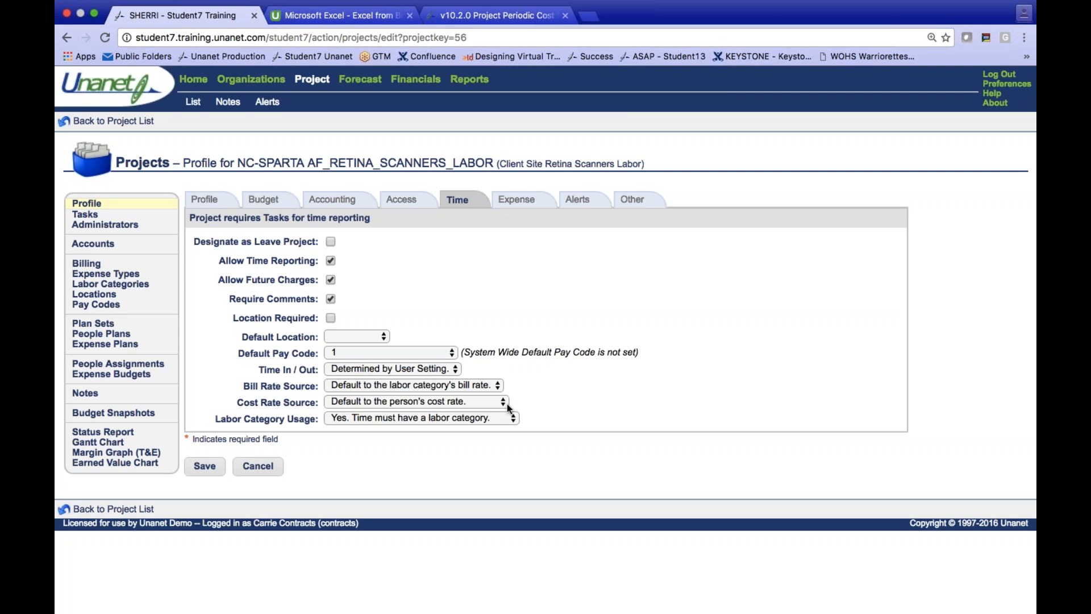
pyautogui.click(517, 200)
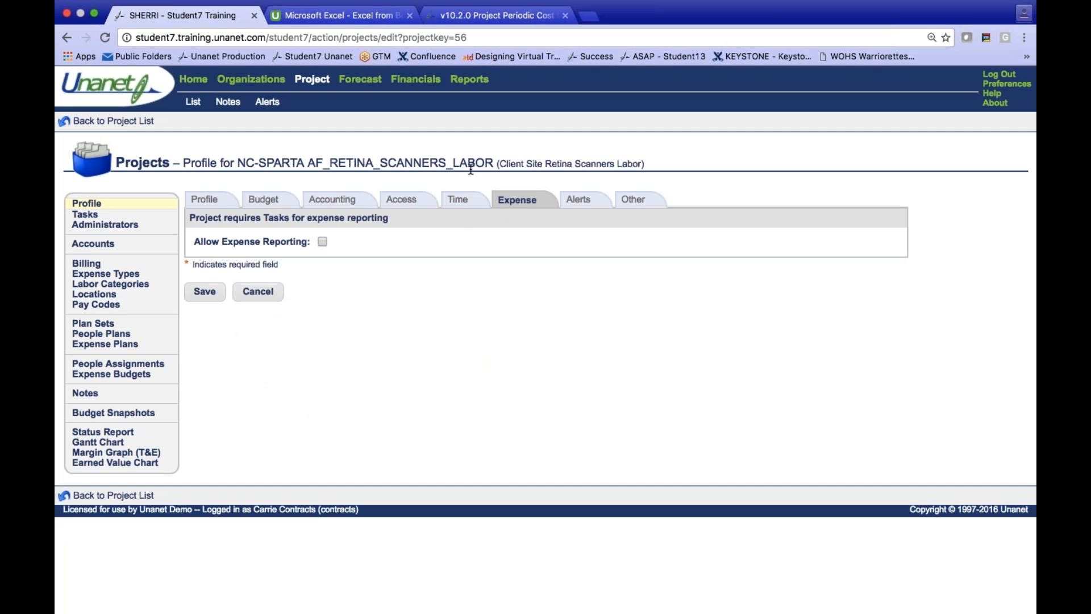
# - Review the labor project's task list and its invoice setup, including billing contacts and additional invoice formats
pyautogui.click(86, 214)
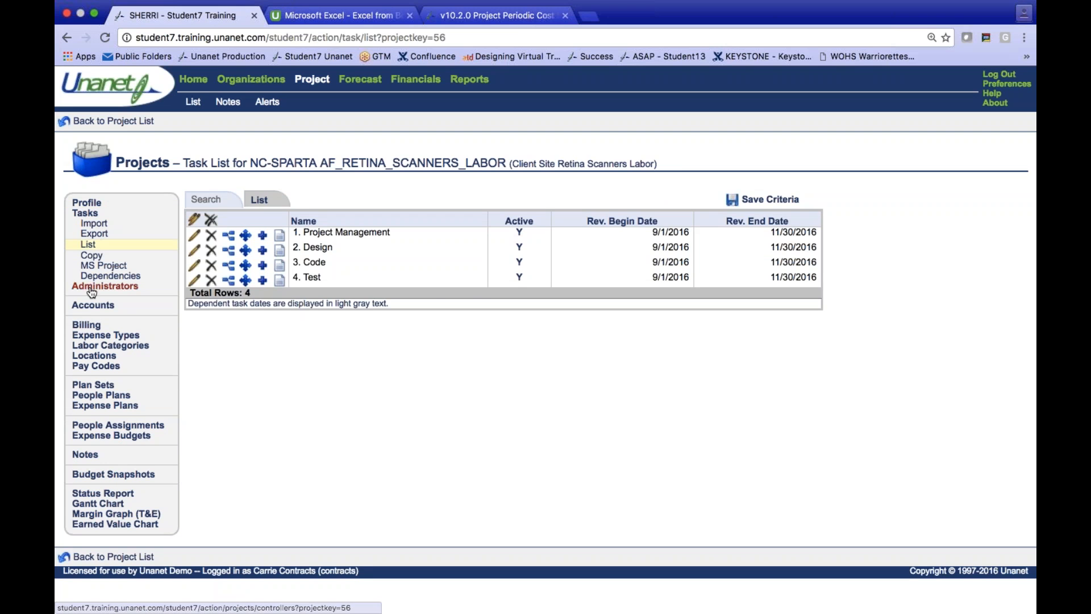
pyautogui.click(91, 328)
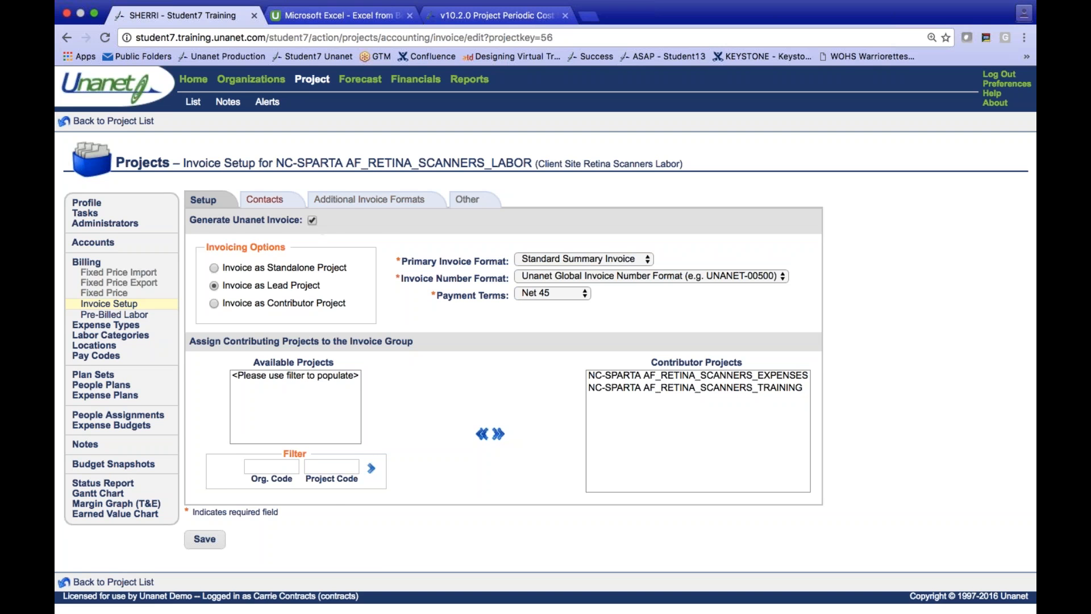
pyautogui.click(264, 199)
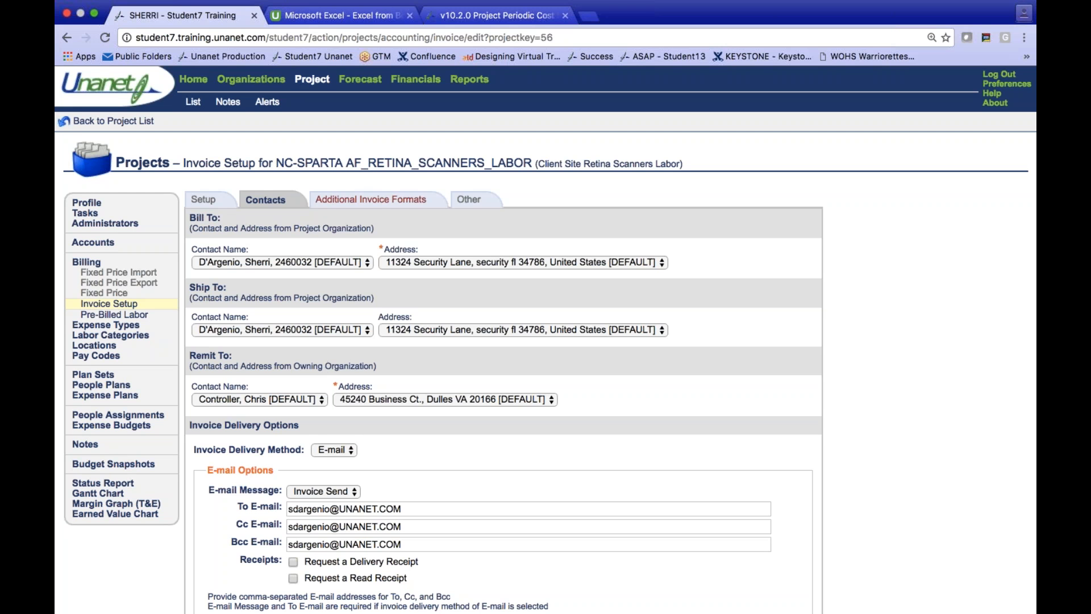
pyautogui.click(377, 200)
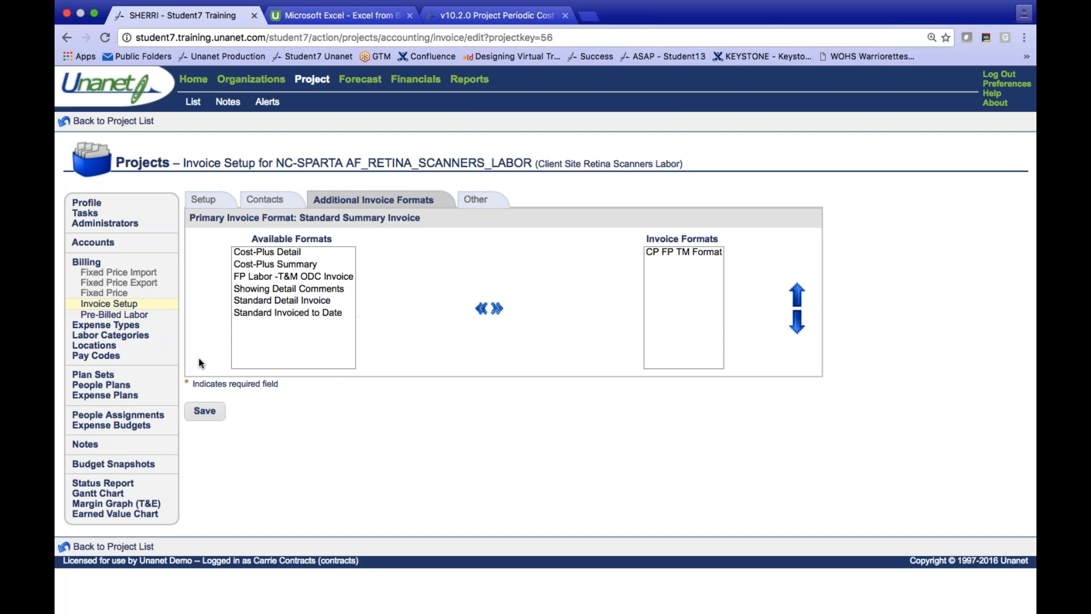
# - List the labor project's labor categories and people plans, and review the bill rates and planned hours by task
pyautogui.click(134, 336)
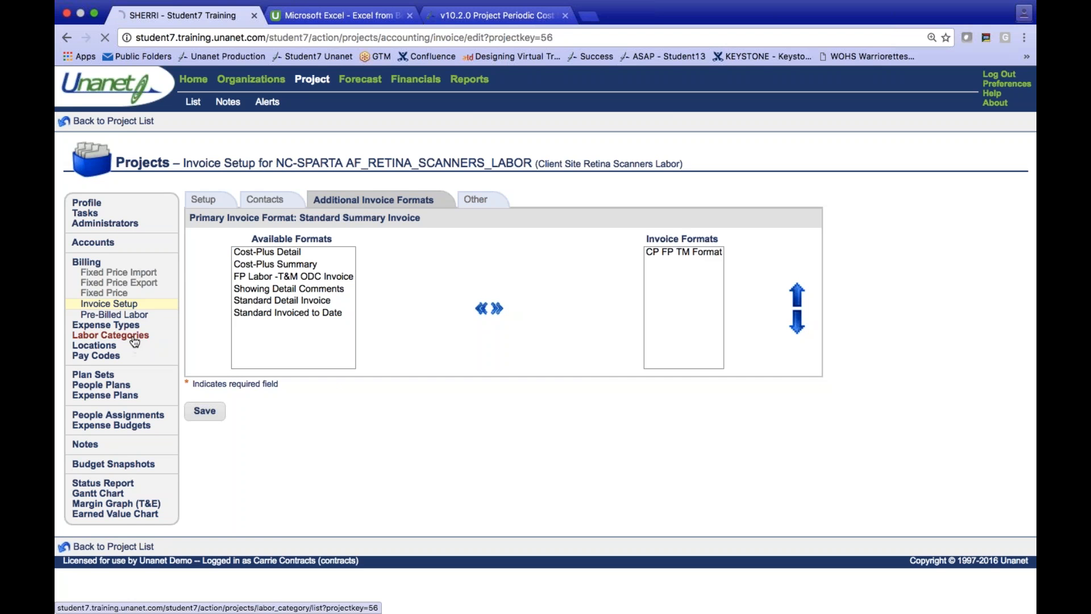
pyautogui.click(261, 203)
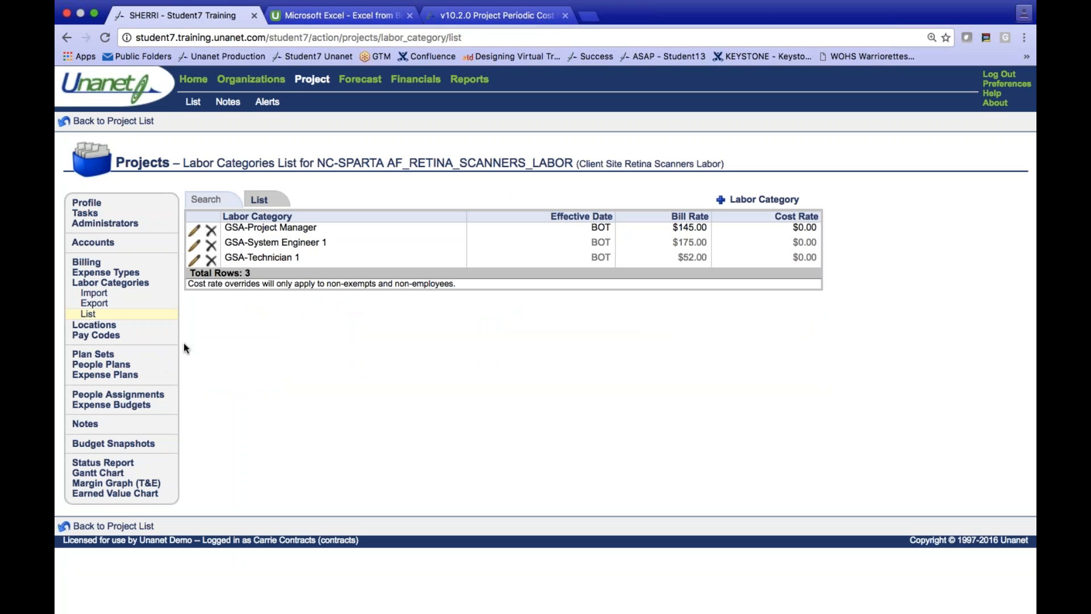
pyautogui.click(114, 367)
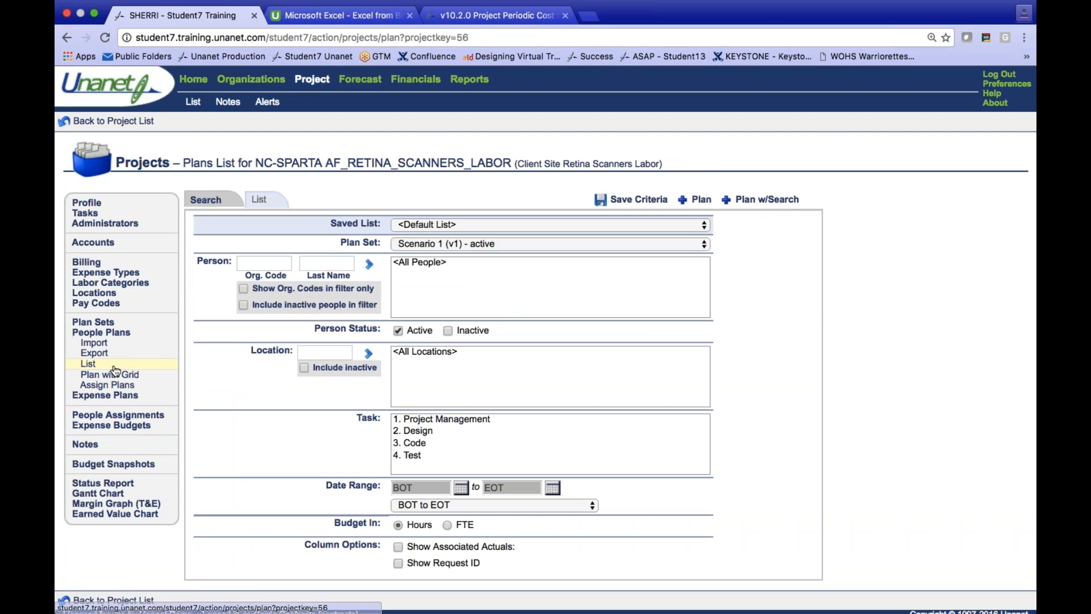
pyautogui.click(261, 201)
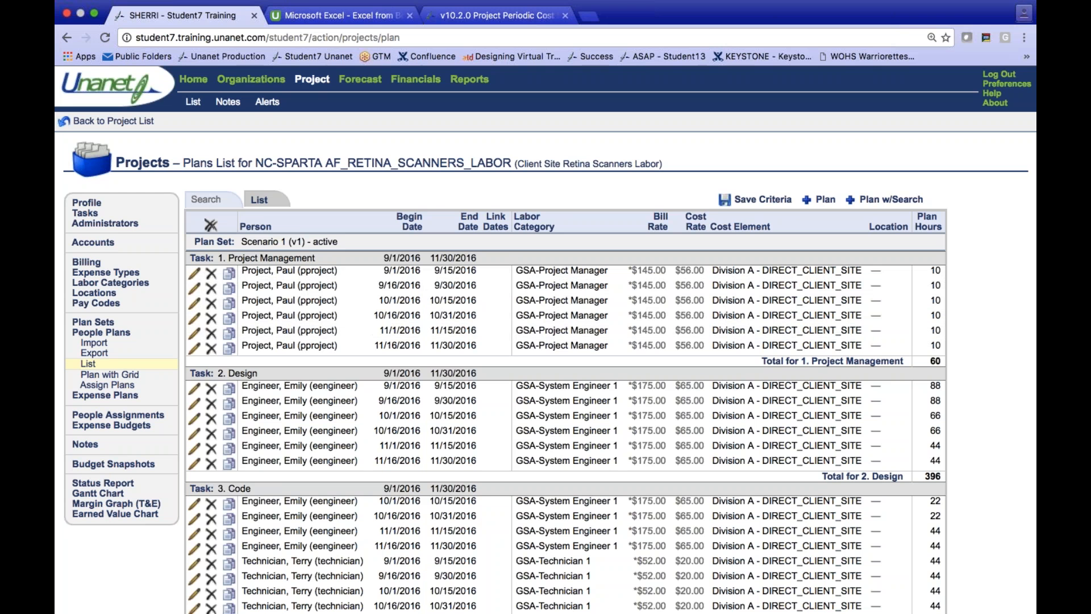
pyautogui.scroll(-1, 953, 314)
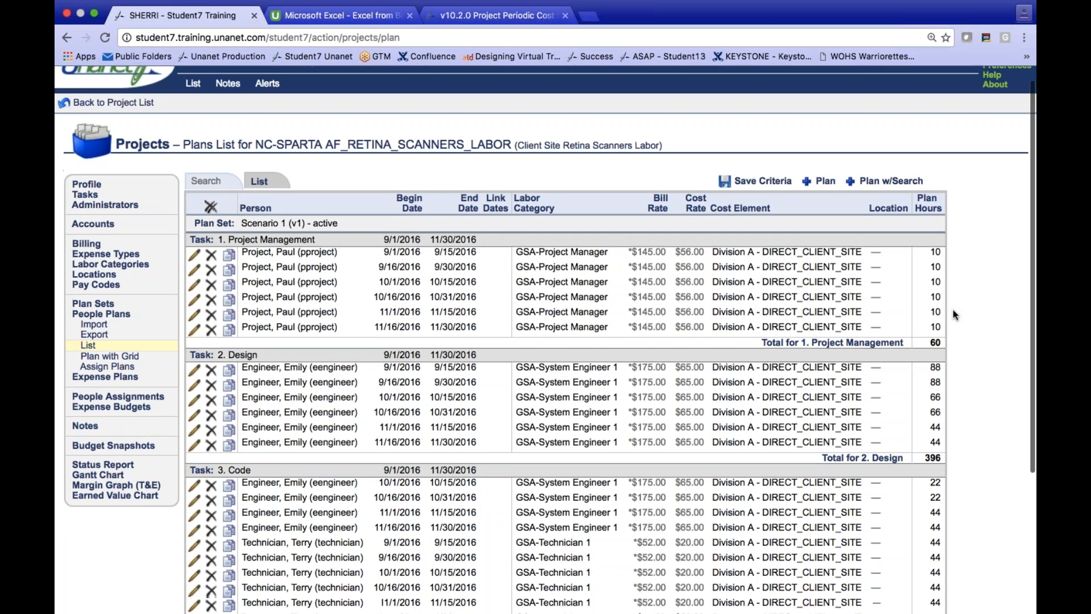
pyautogui.scroll(-2, 953, 314)
pyautogui.scroll(3, 953, 314)
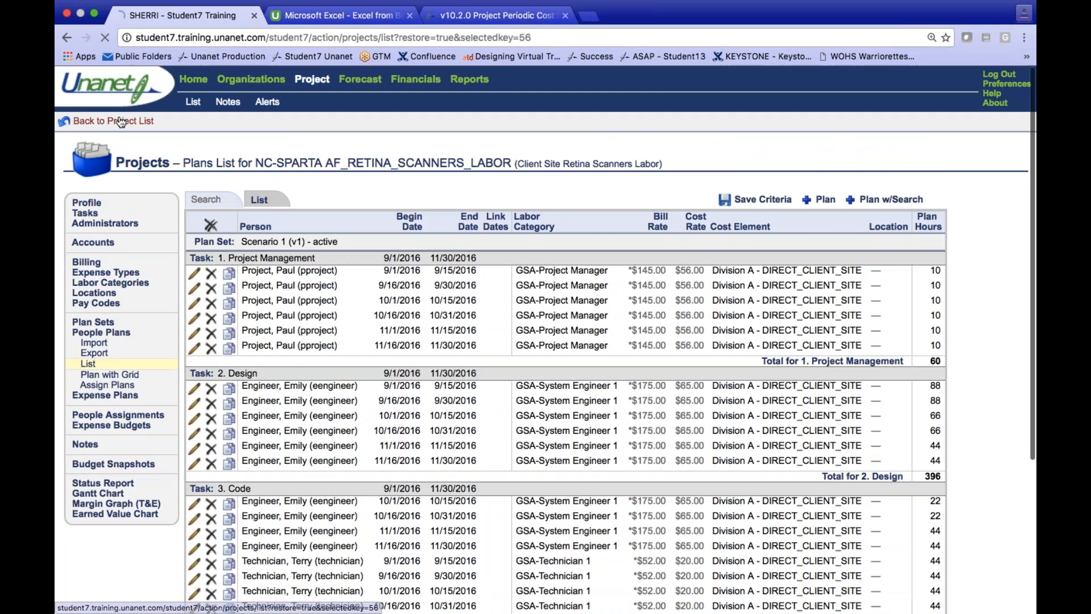
# - Open the AF_RETINA_SCANNERS_EXPENSES project from the project list and examine its people assignments
pyautogui.click(116, 114)
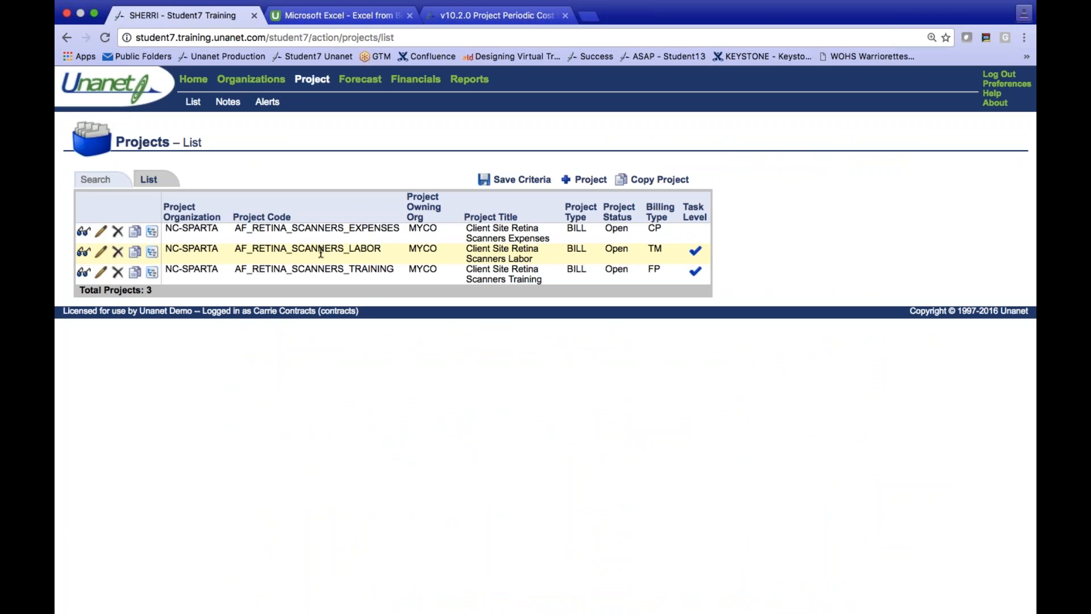
pyautogui.click(99, 233)
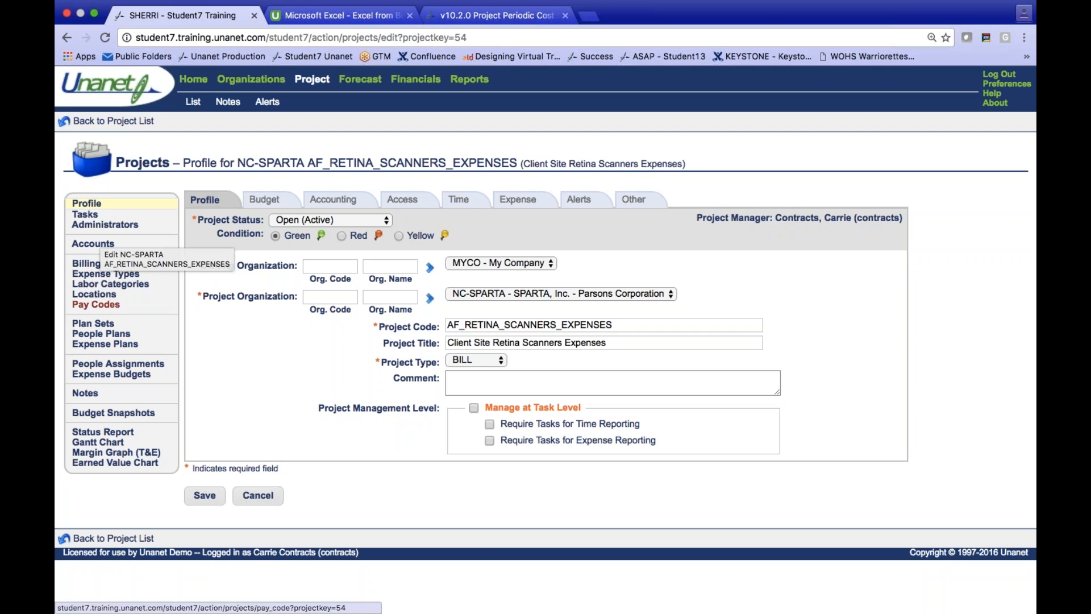
pyautogui.click(102, 336)
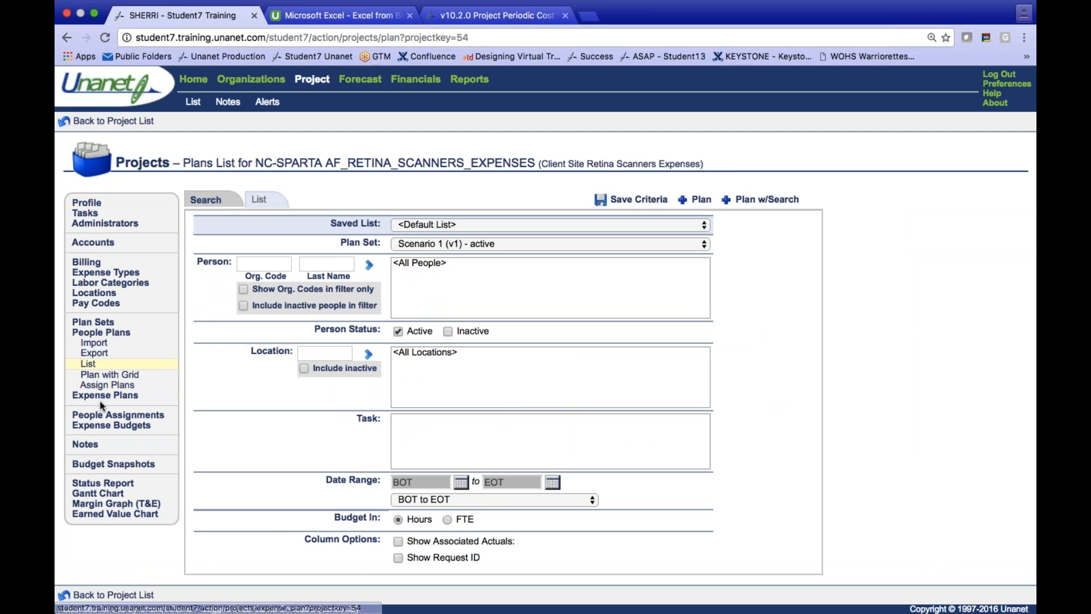
pyautogui.click(105, 416)
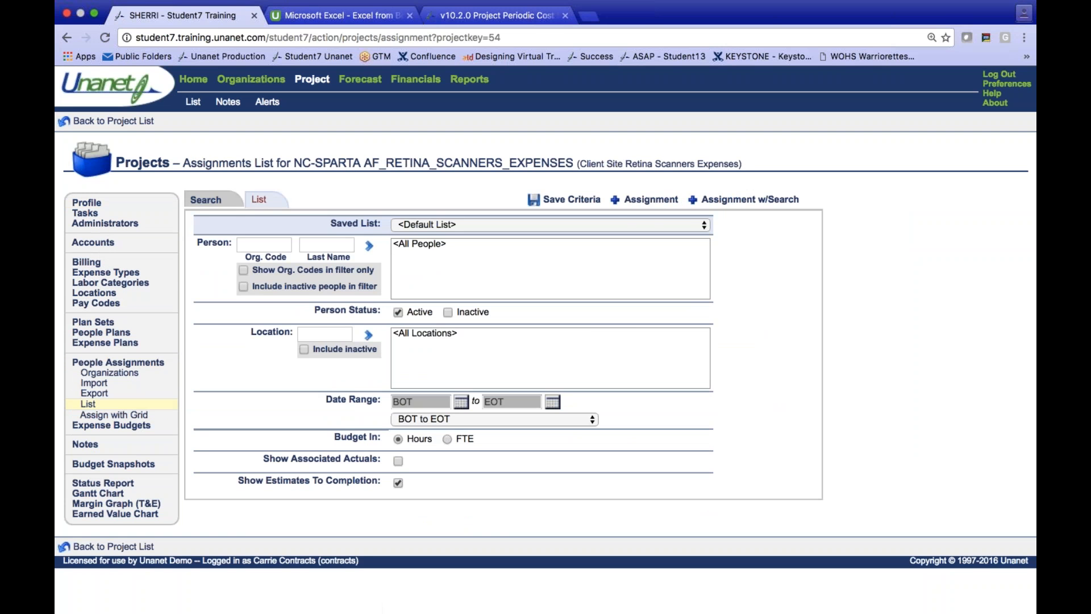
pyautogui.click(267, 200)
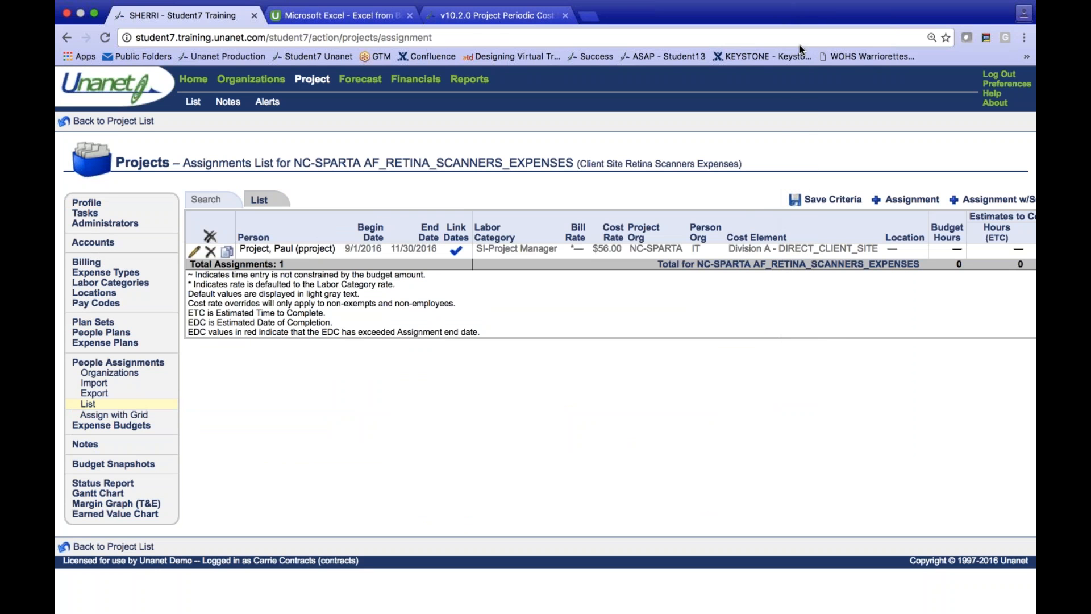
# - Open the AF_RETINA_SCANNERS_TRAINING project and review its invoice setup, fixed price items and people plans
pyautogui.click(137, 121)
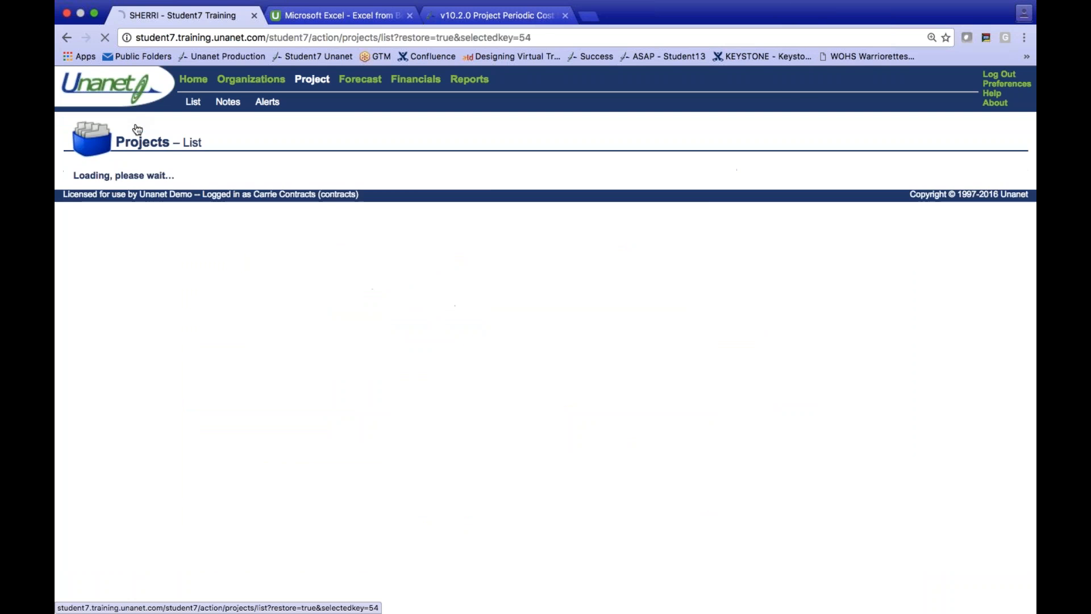
pyautogui.click(101, 273)
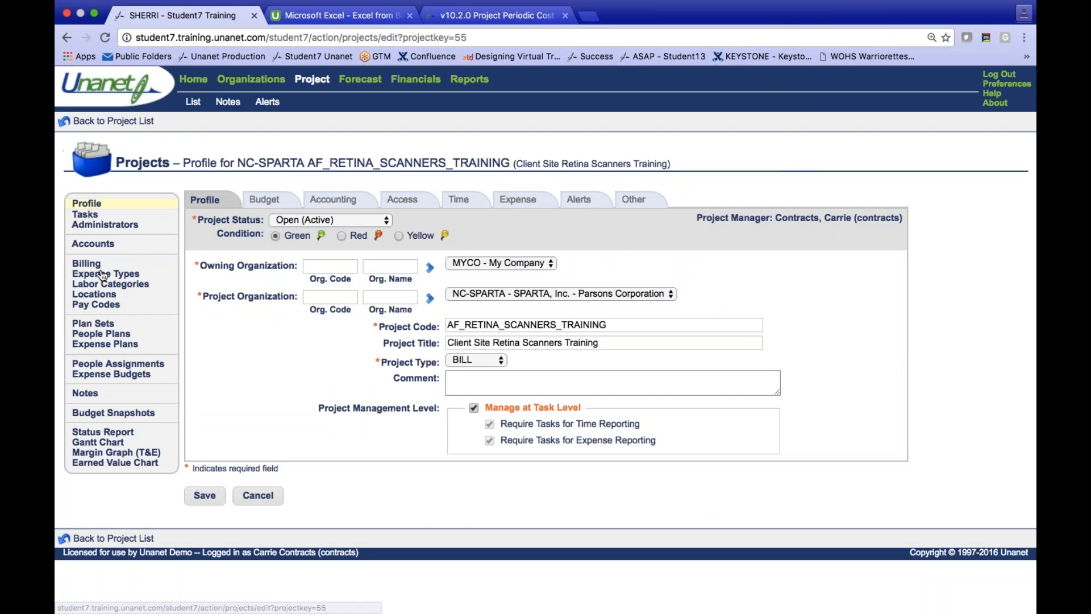
pyautogui.click(97, 265)
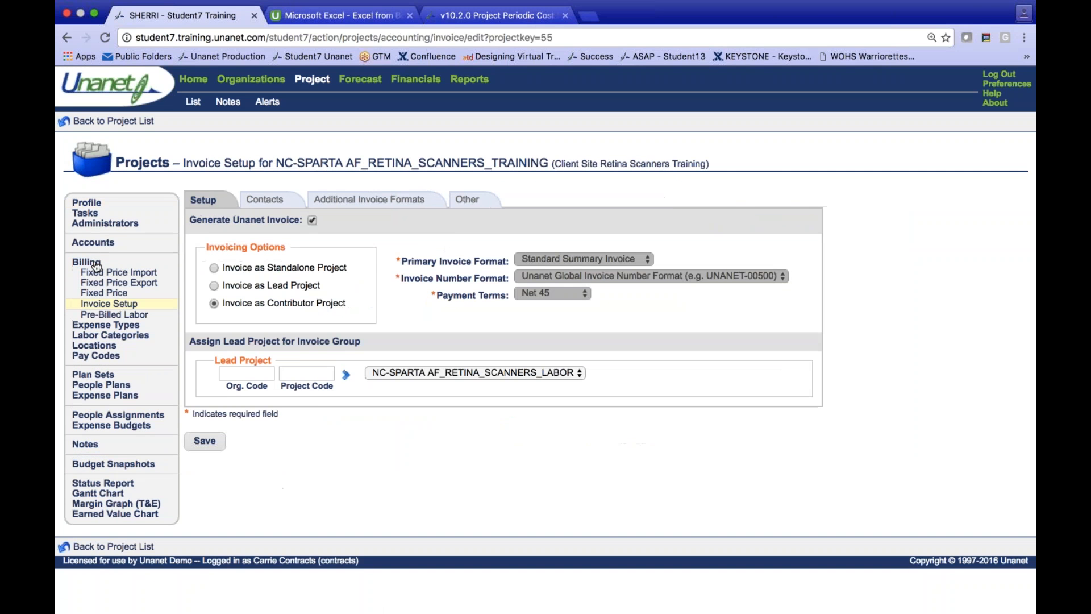
pyautogui.click(118, 296)
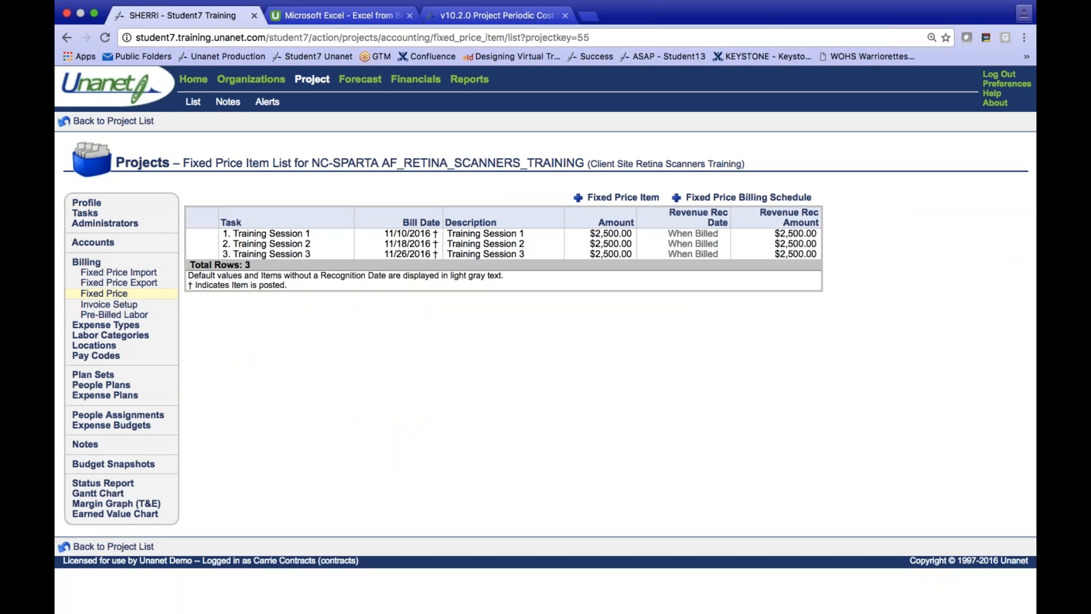
pyautogui.click(120, 390)
pyautogui.click(260, 200)
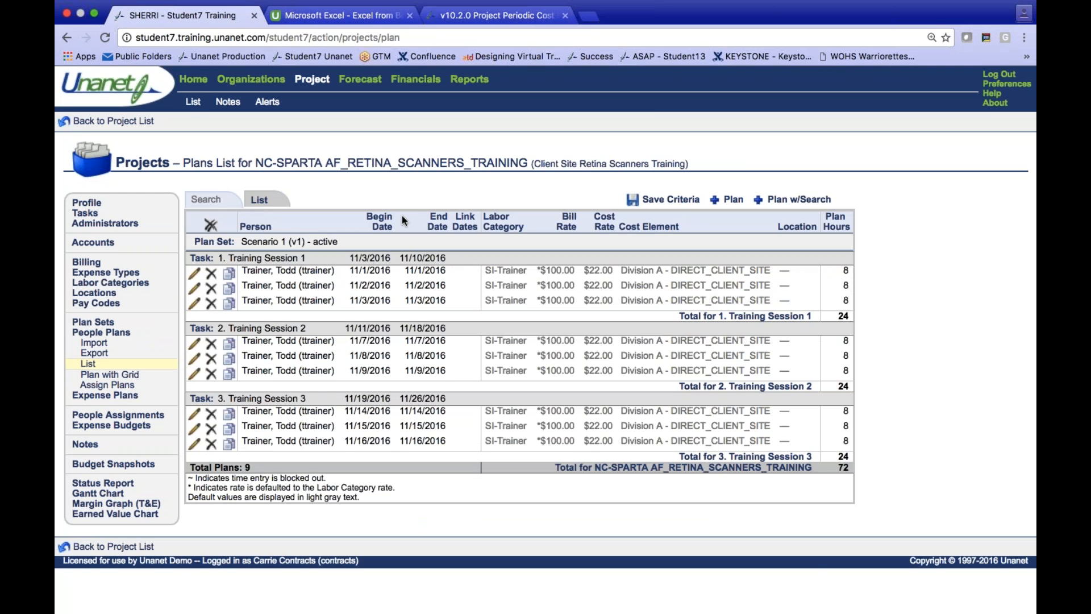
# - Open the saved Sparta - People Planner (Awarded) list, inspect the bulk plan editor for Project Management's TBD, Project Manager row, and save it unchanged
pyautogui.click(193, 79)
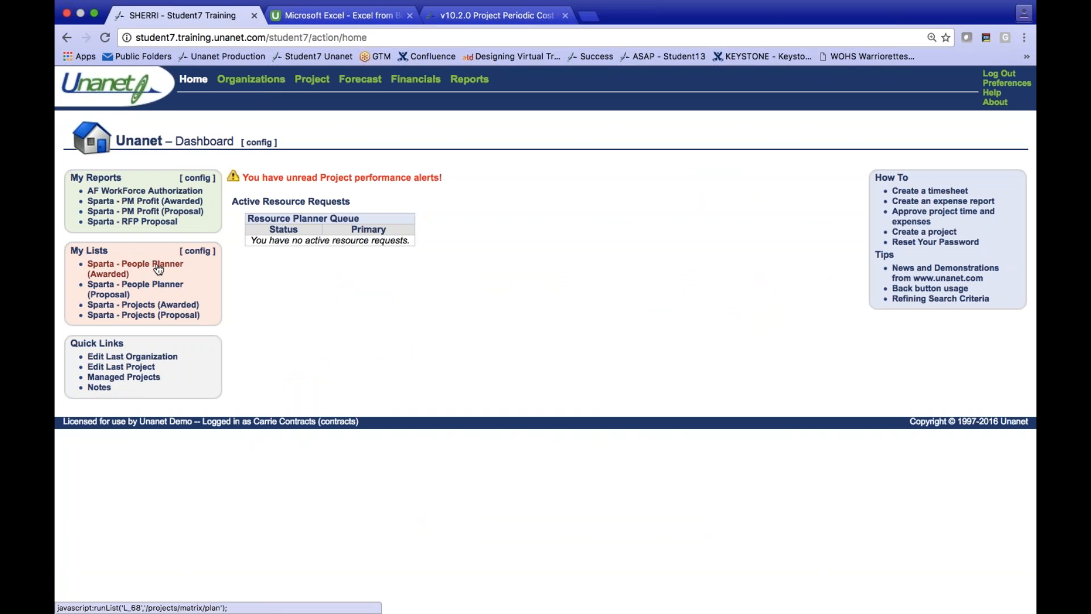
pyautogui.click(159, 269)
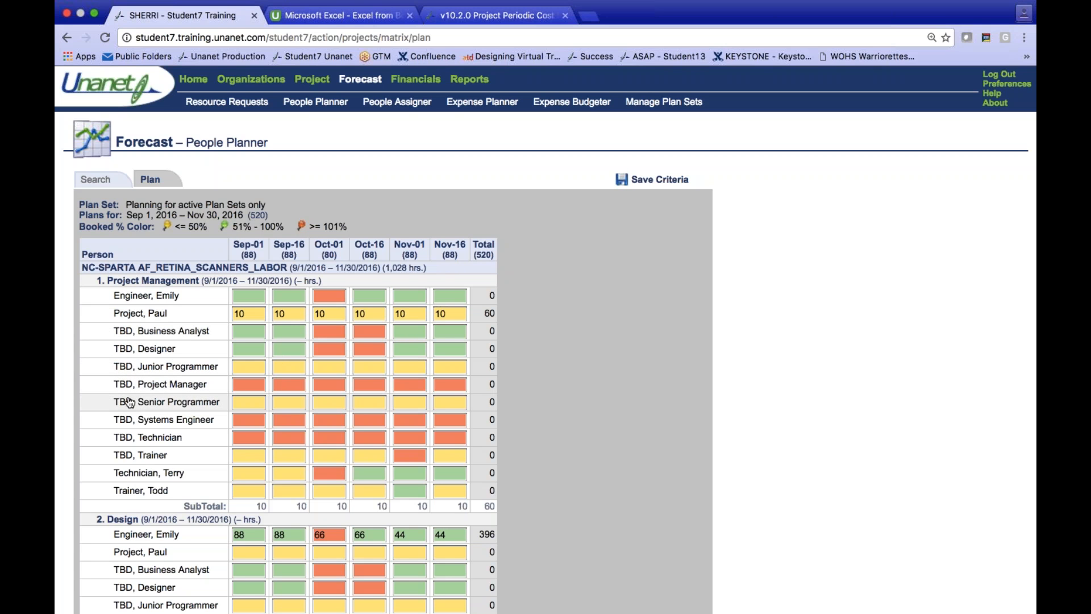
pyautogui.click(195, 389)
pyautogui.click(196, 391)
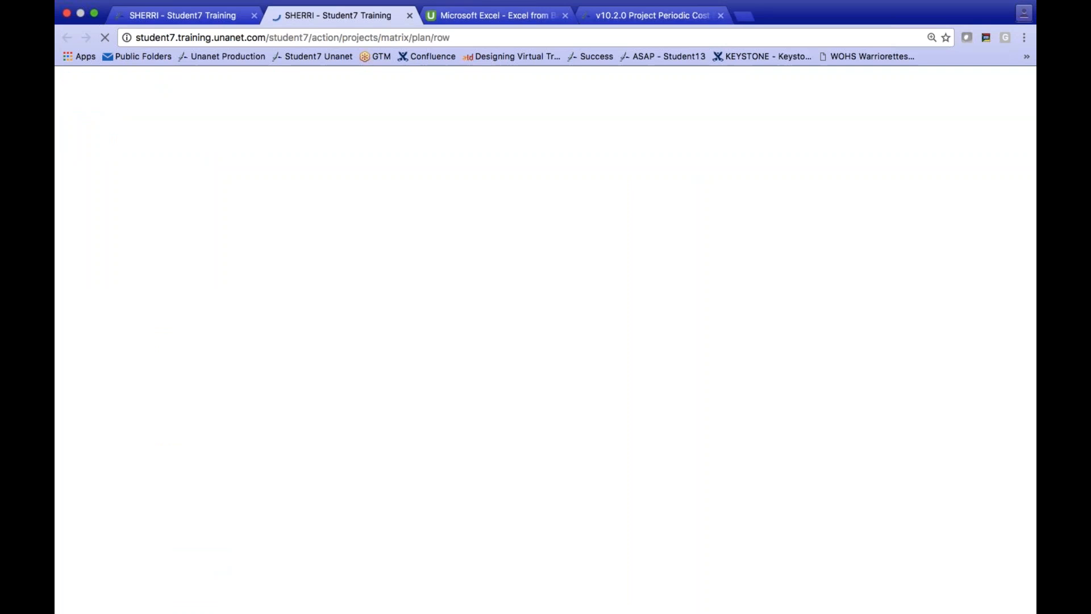
pyautogui.click(218, 180)
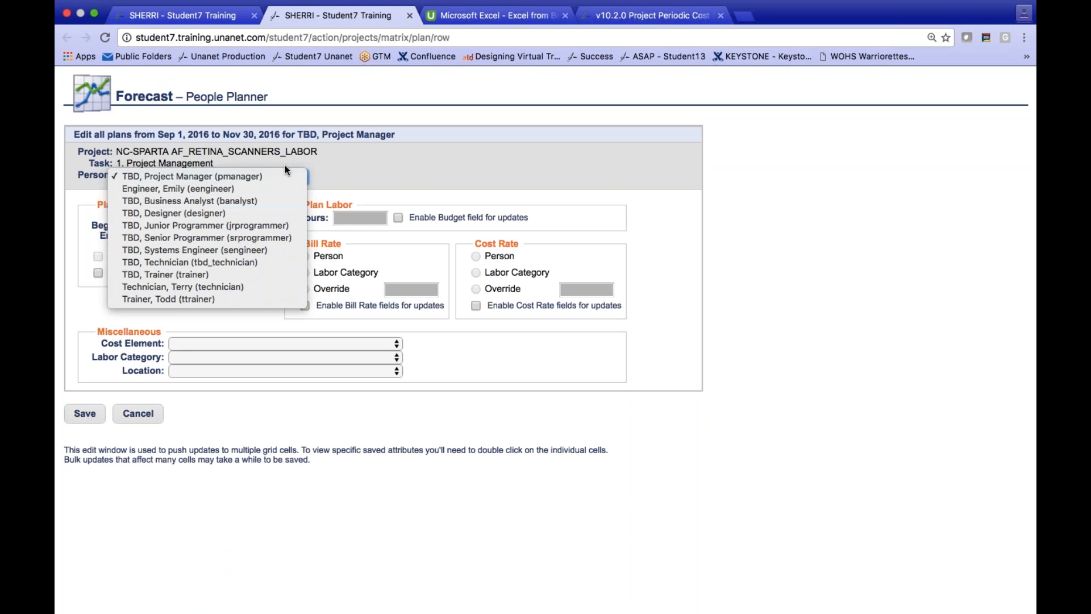
pyautogui.click(335, 165)
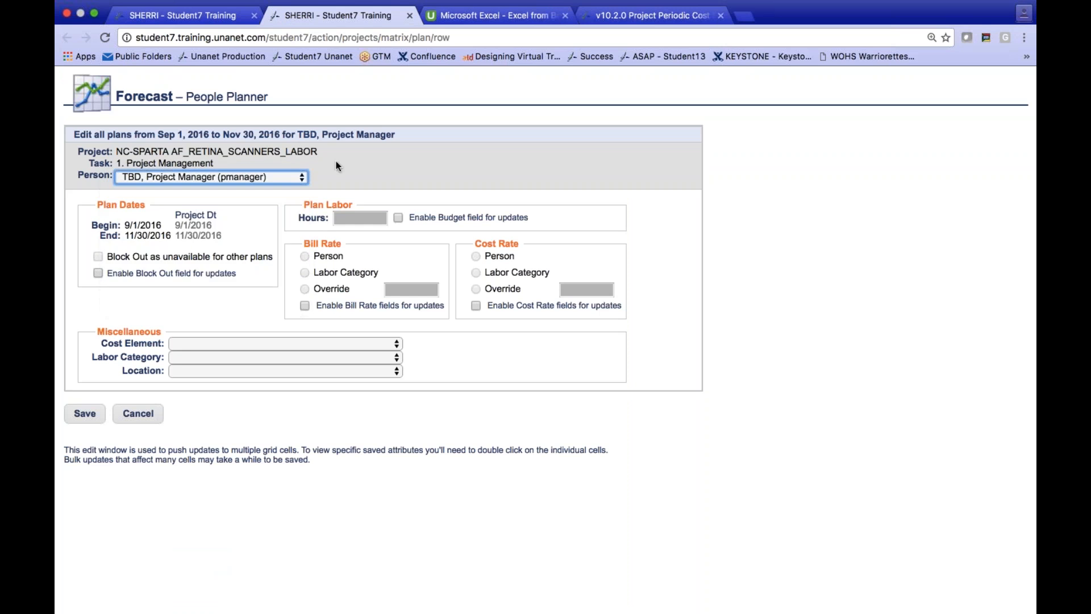
pyautogui.click(101, 413)
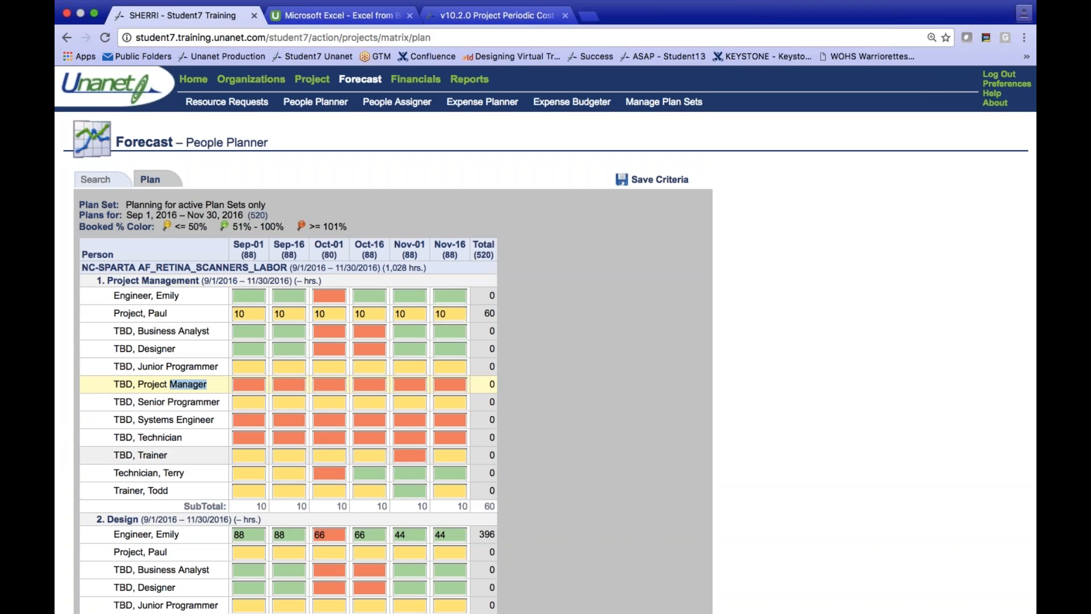
# - Examine the planned hours by person and task for the labor and training projects in the People Planner grid
pyautogui.scroll(-3, 605, 398)
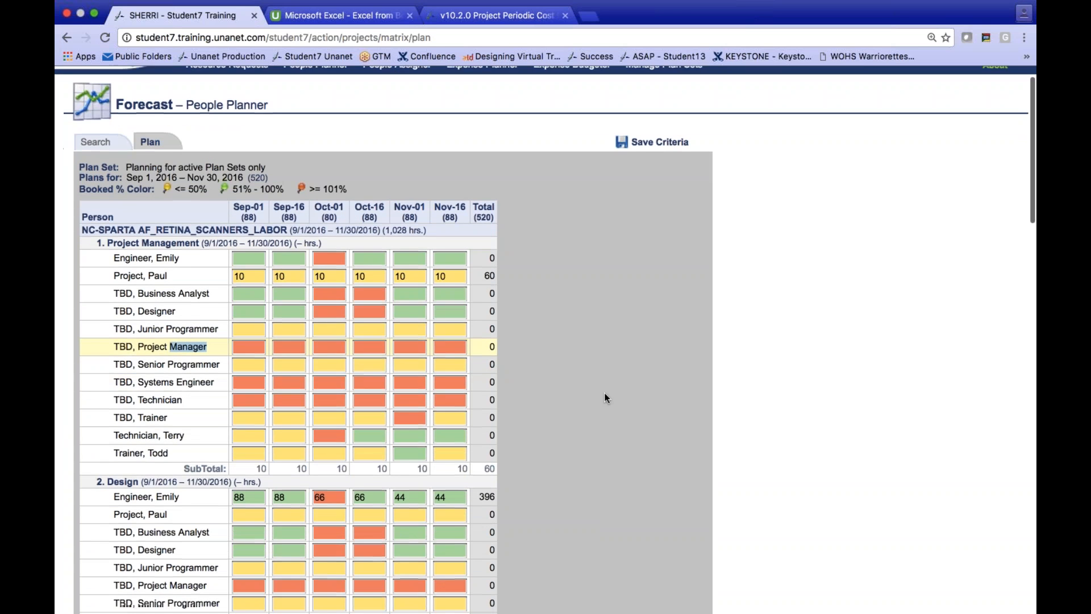
pyautogui.scroll(-2, 606, 398)
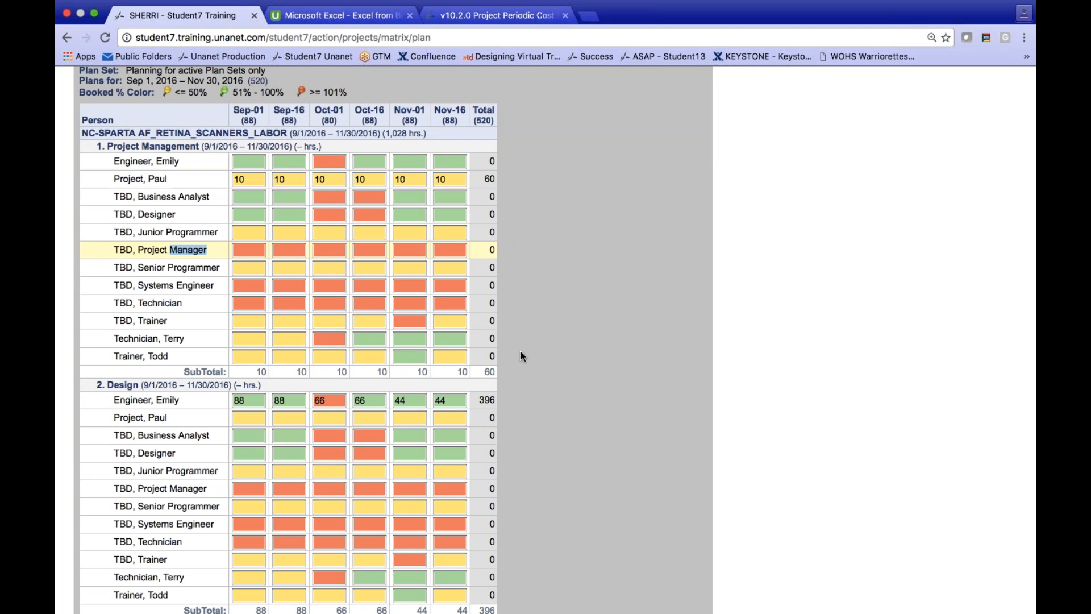
pyautogui.scroll(-5, 544, 389)
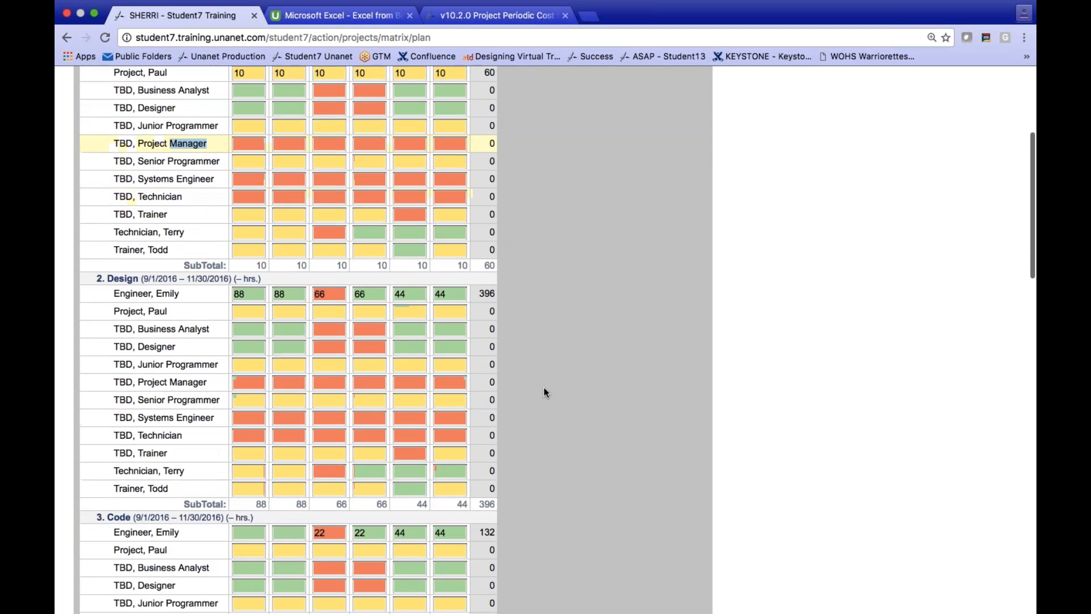
pyautogui.scroll(-5, 544, 392)
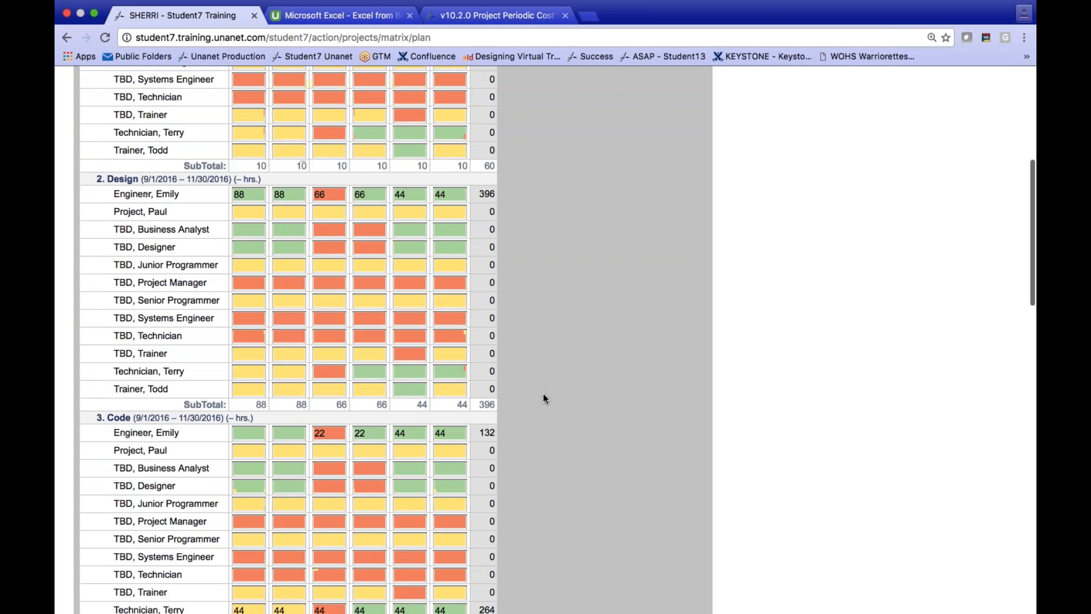
pyautogui.scroll(10, 544, 398)
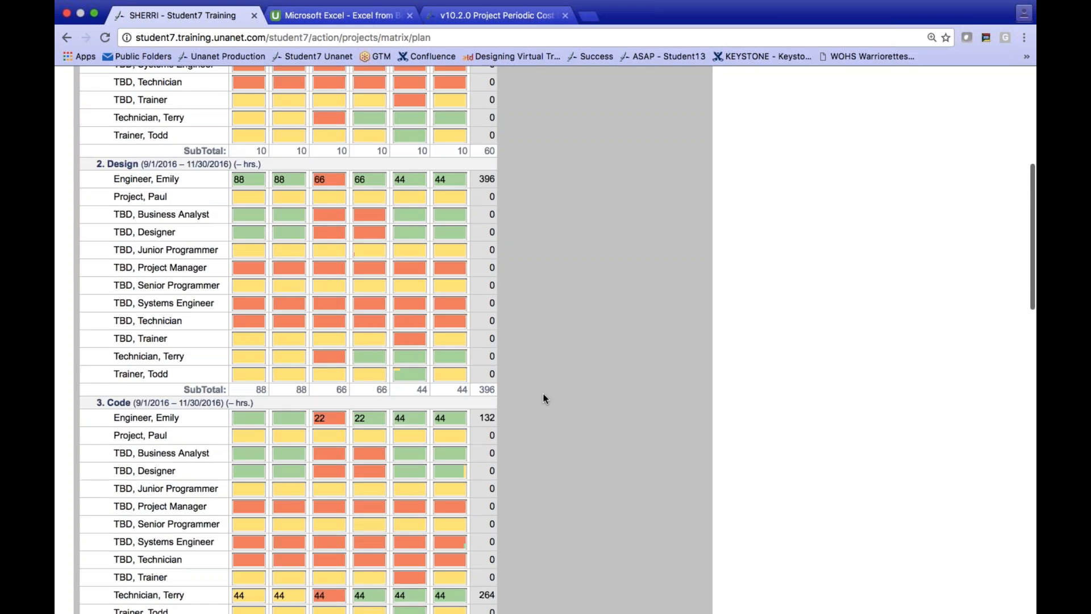
pyautogui.scroll(6, 544, 398)
pyautogui.scroll(-15, 544, 398)
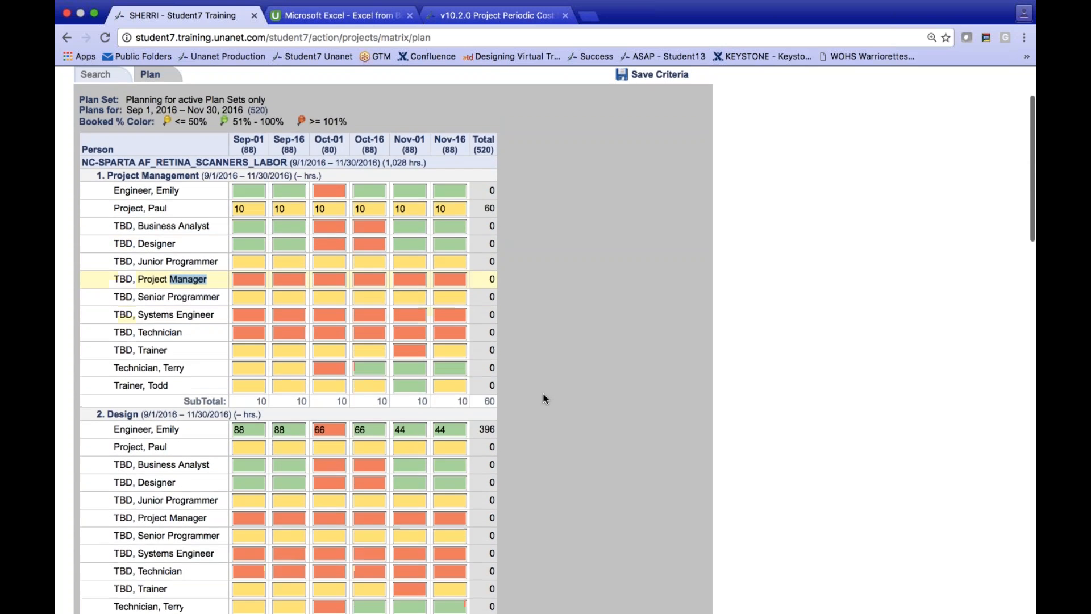
pyautogui.scroll(-20, 544, 398)
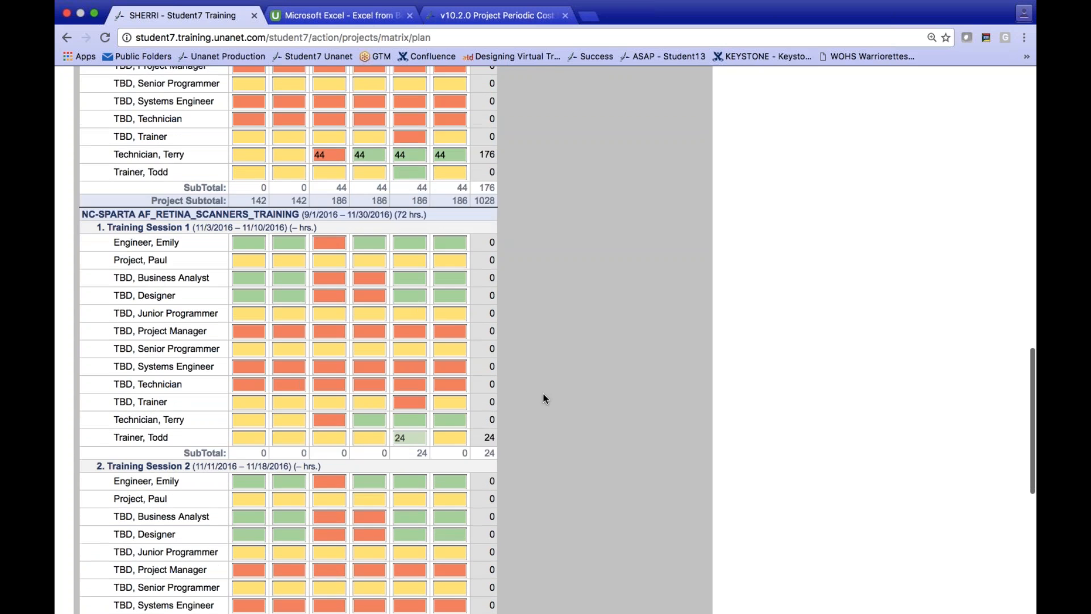
pyautogui.scroll(-3, 544, 398)
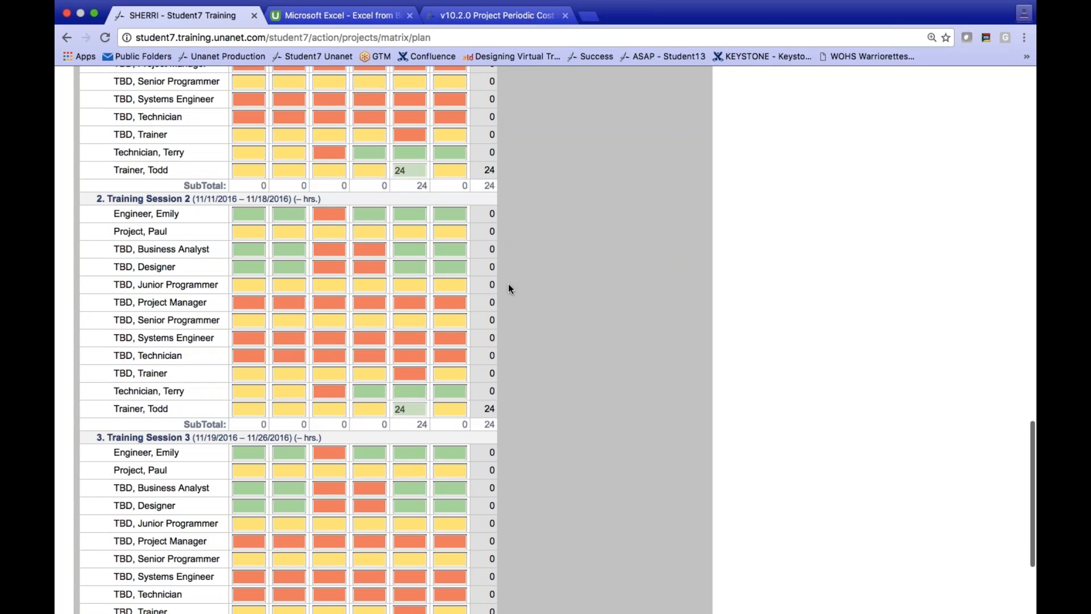
pyautogui.scroll(1, 565, 278)
pyautogui.scroll(6, 566, 279)
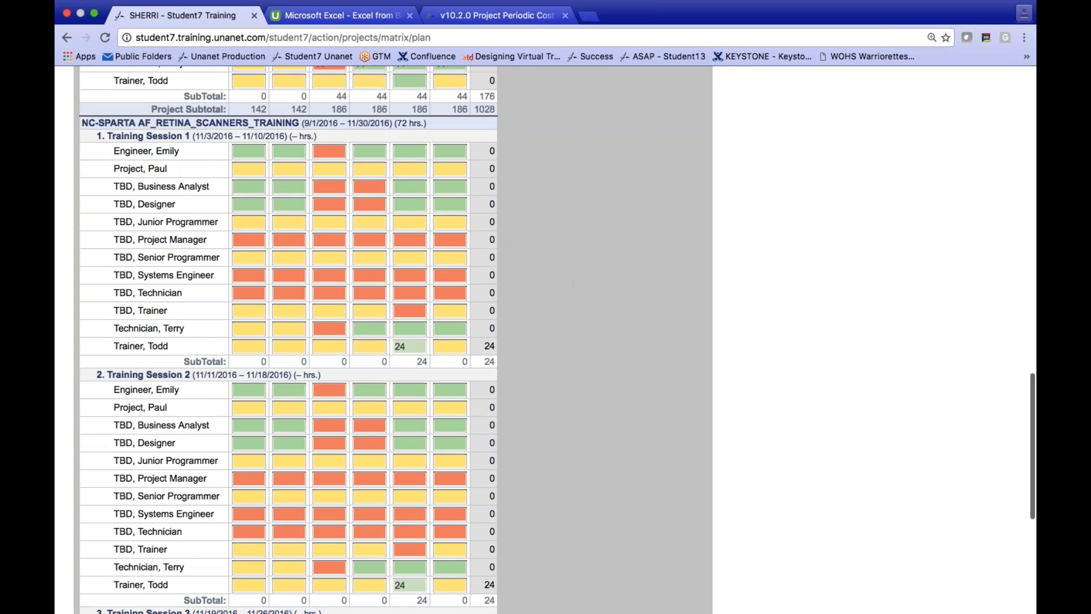
pyautogui.scroll(20, 625, 173)
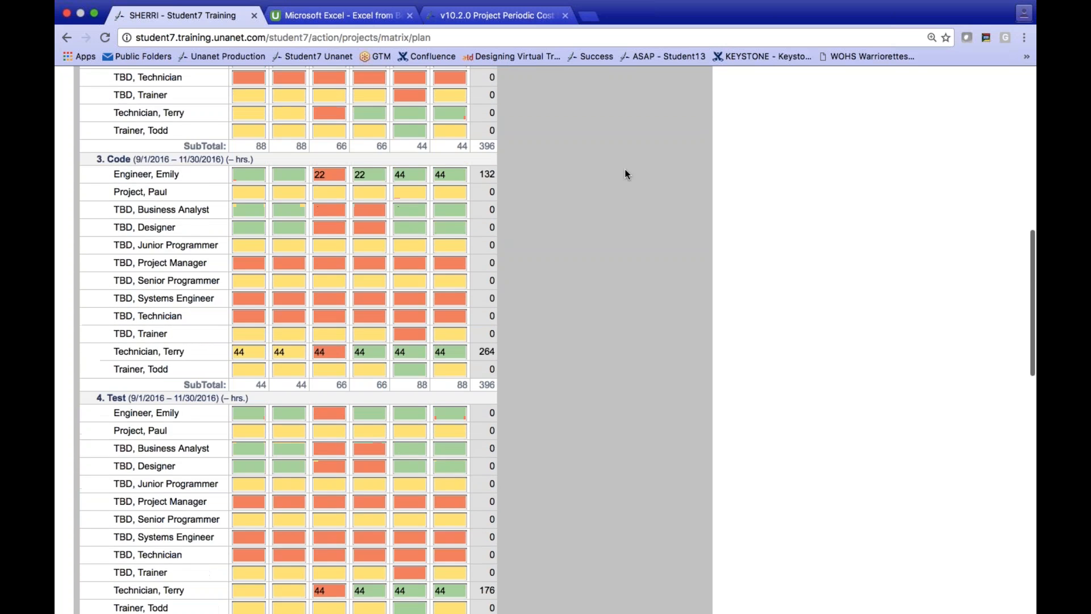
pyautogui.scroll(-20, 626, 173)
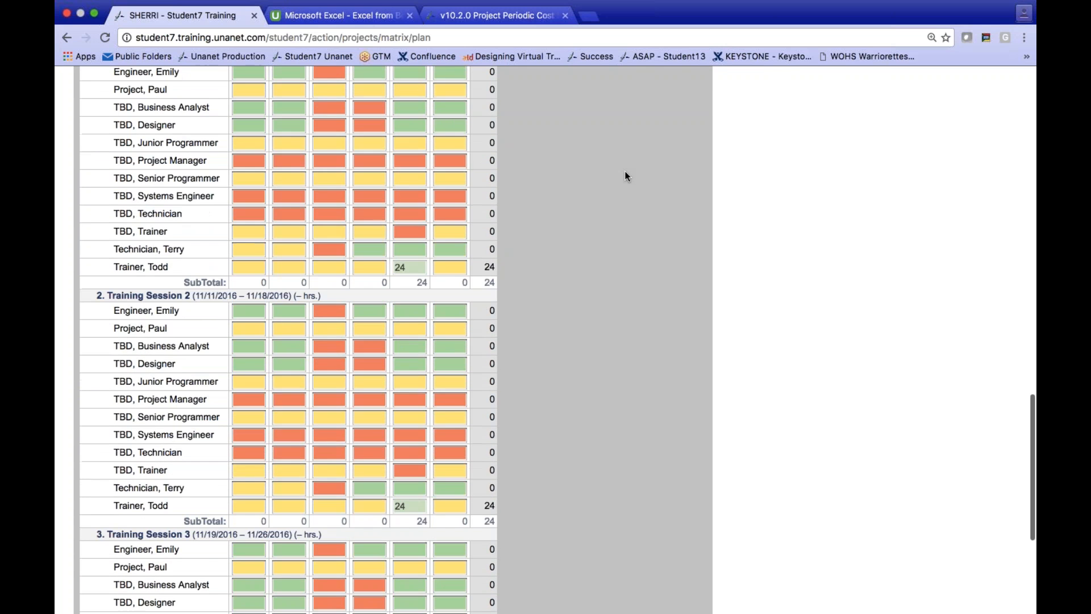
pyautogui.scroll(-3, 625, 176)
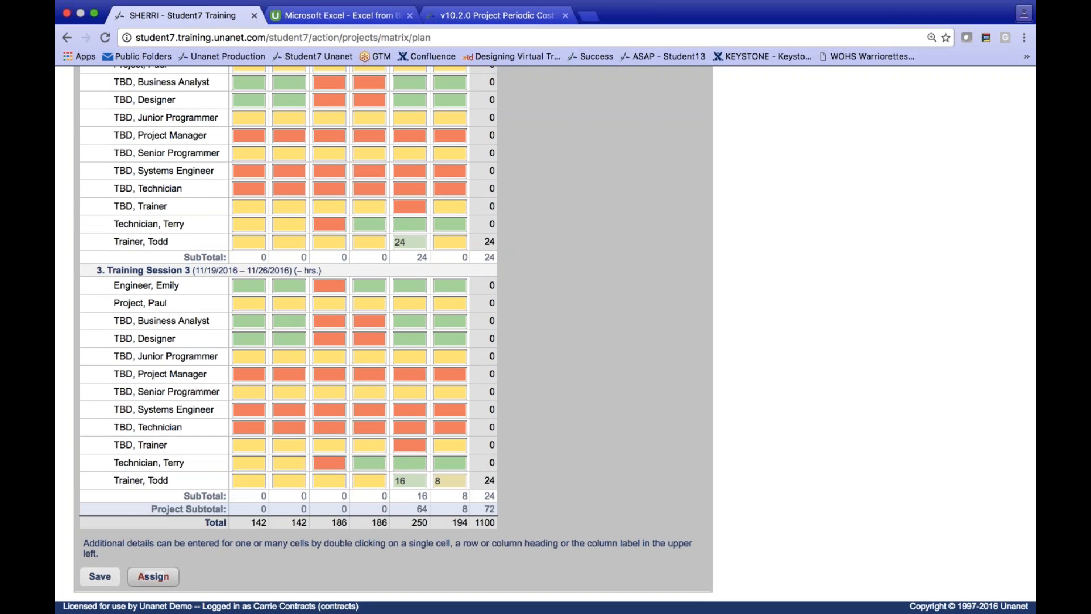
pyautogui.click(155, 577)
pyautogui.scroll(7, 811, 328)
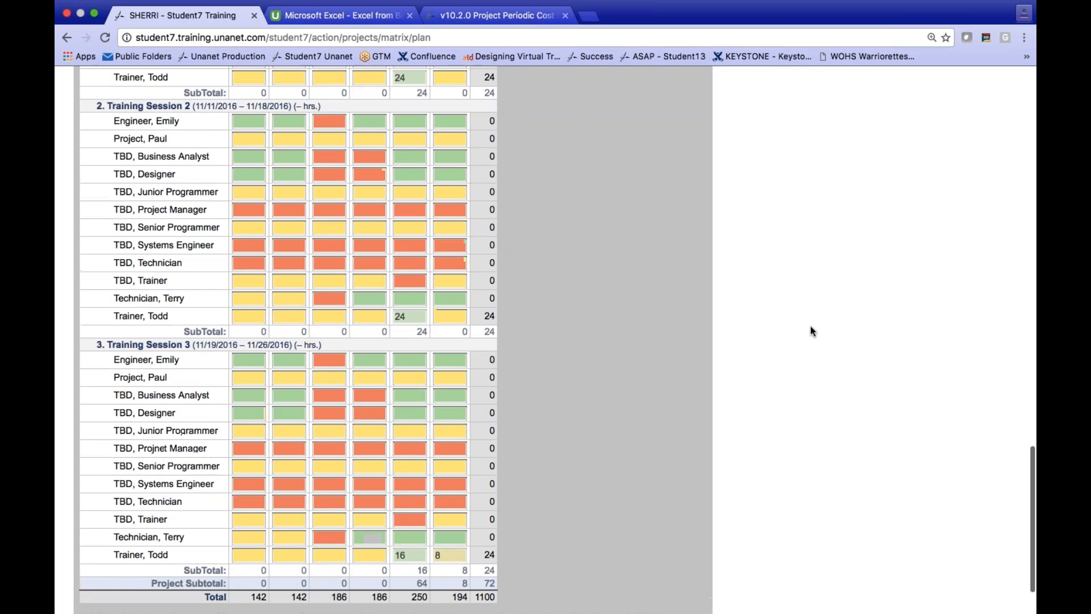
pyautogui.scroll(20, 811, 332)
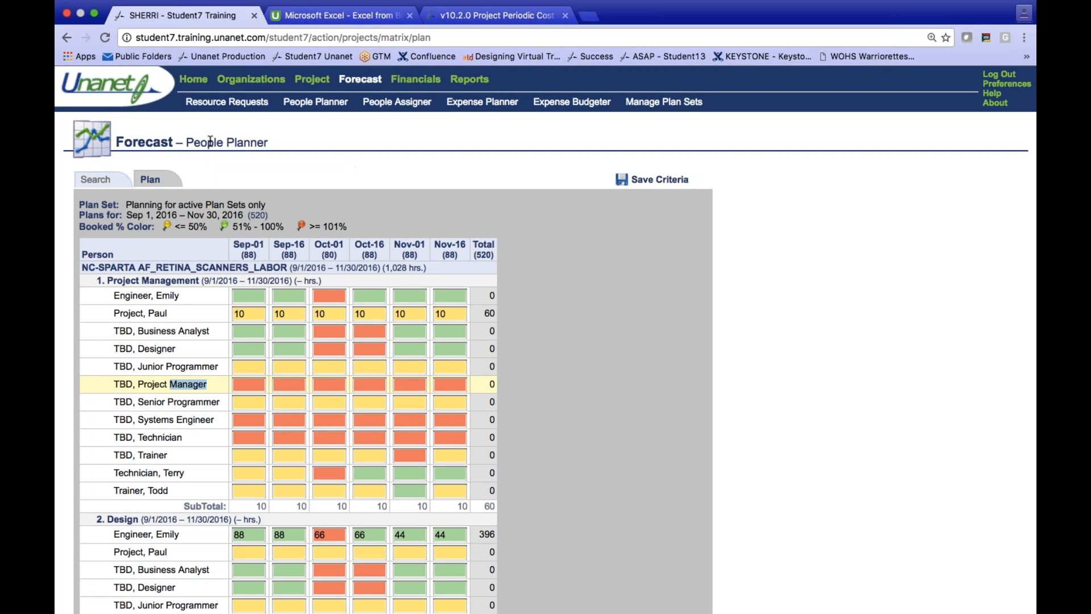
# - Run the saved AF WorkForce Authorization report and review budgeted, actual and variance hours for all three projects
pyautogui.click(194, 81)
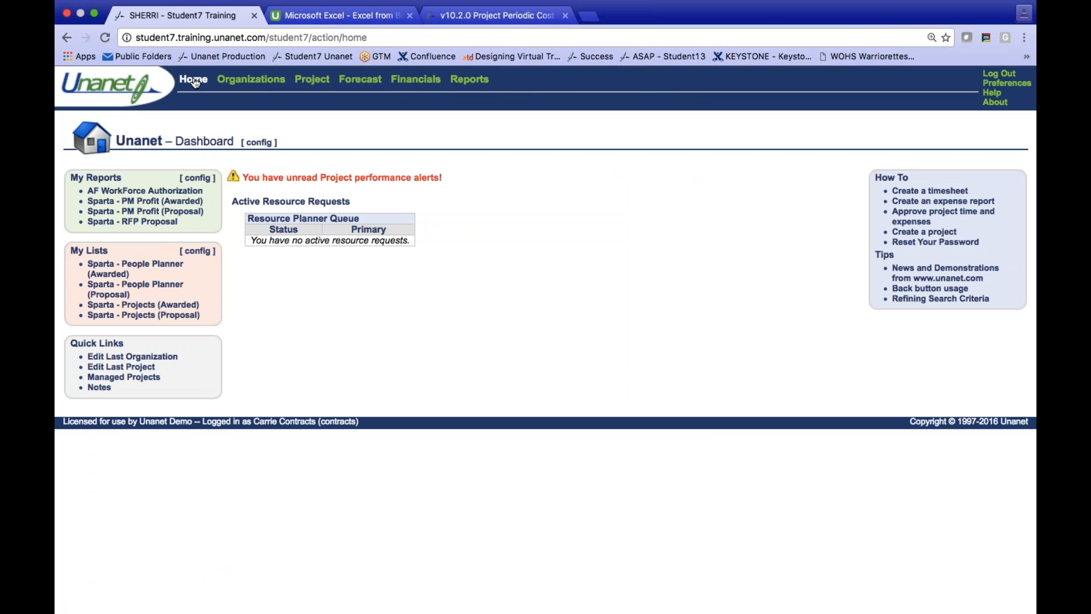
pyautogui.click(164, 192)
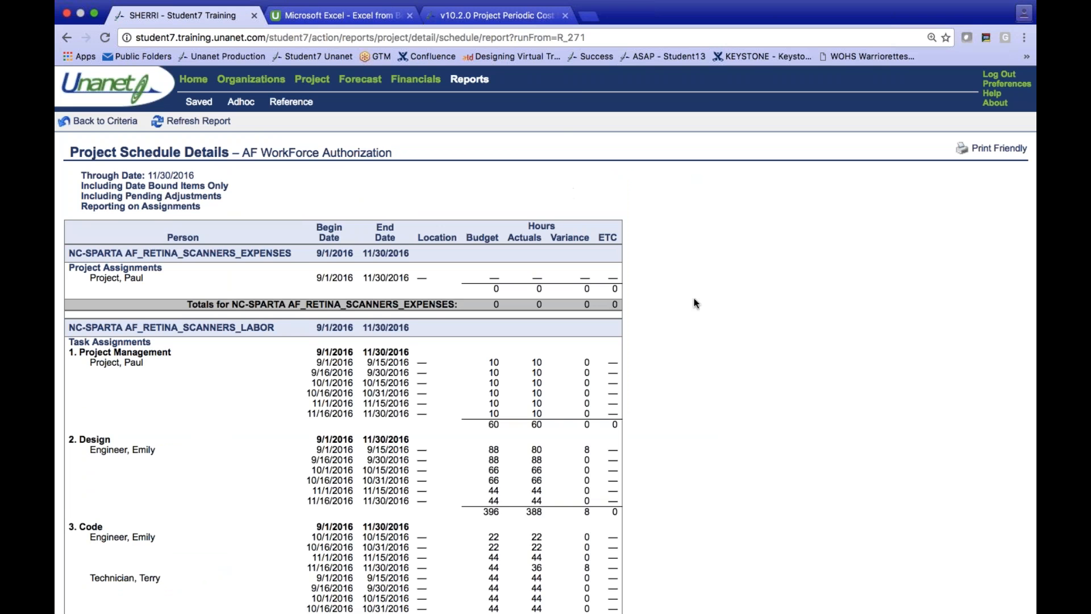
pyautogui.scroll(-3, 694, 301)
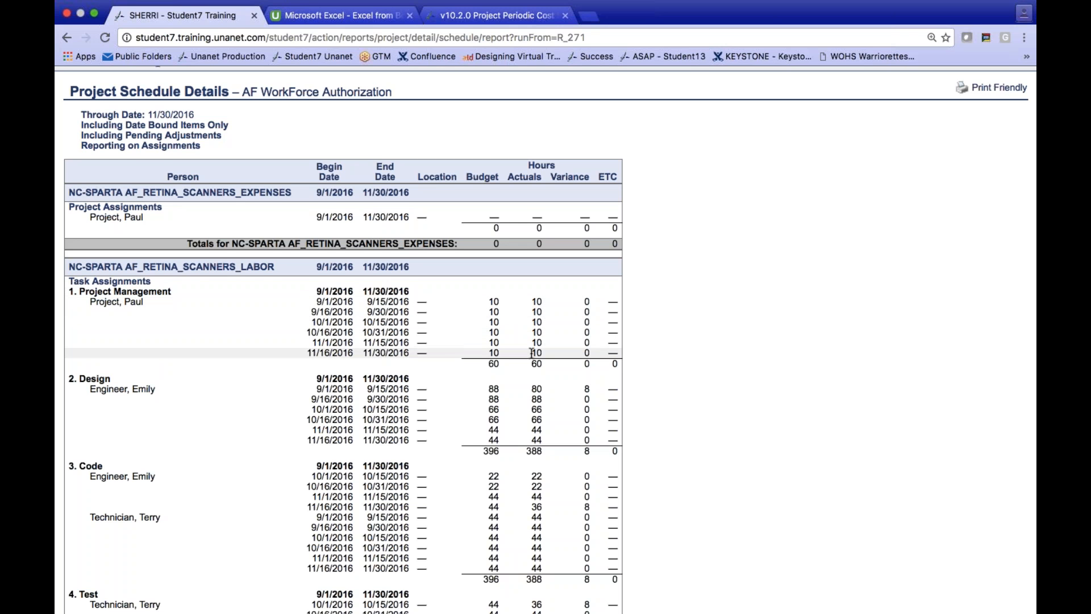
pyautogui.scroll(-3, 532, 353)
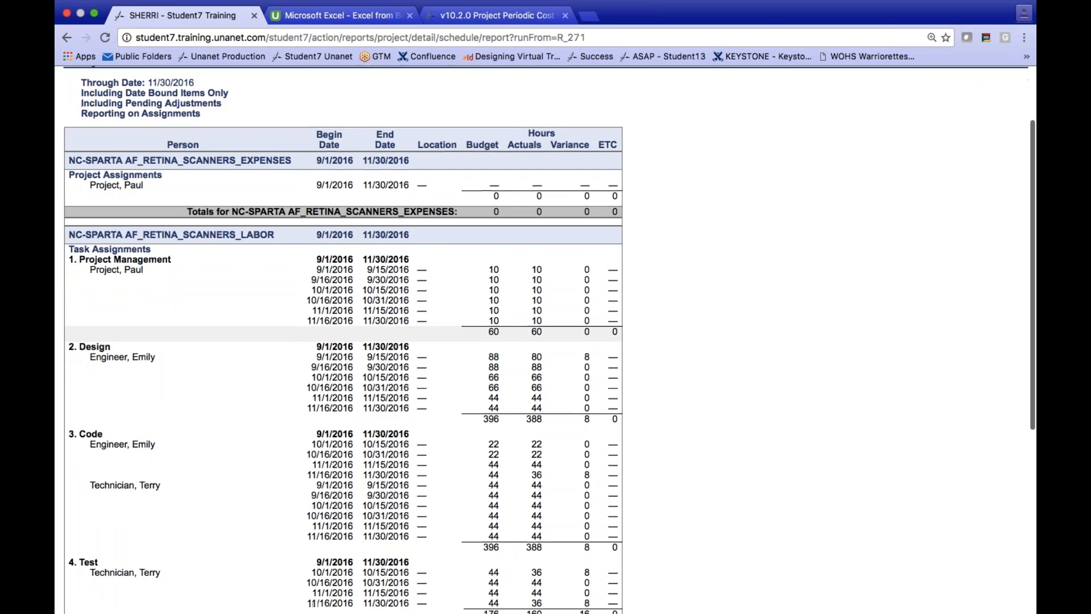
pyautogui.scroll(-2, 341, 353)
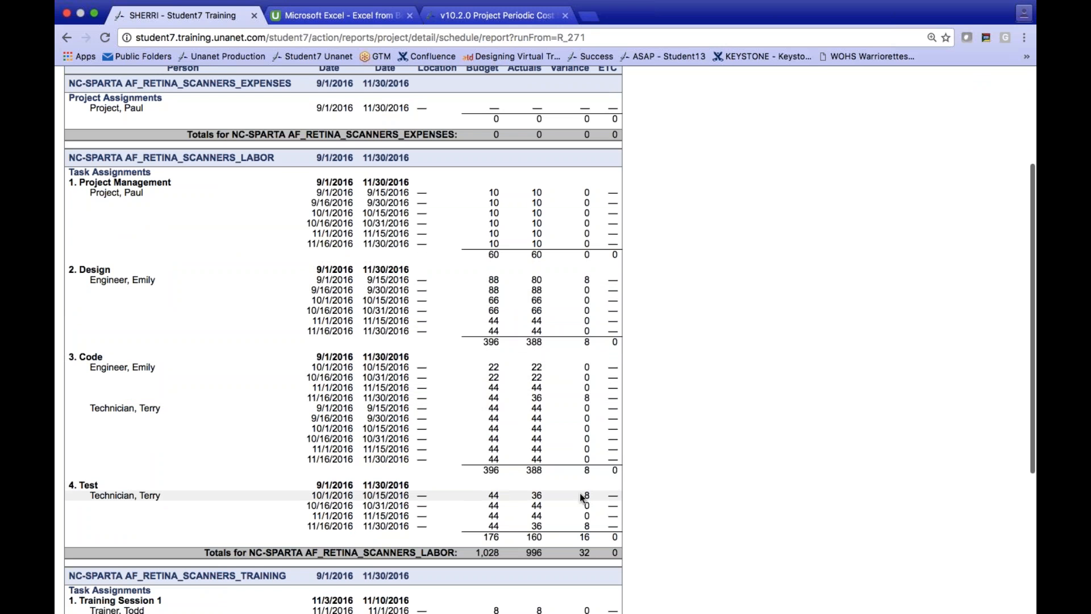
pyautogui.scroll(-5, 582, 498)
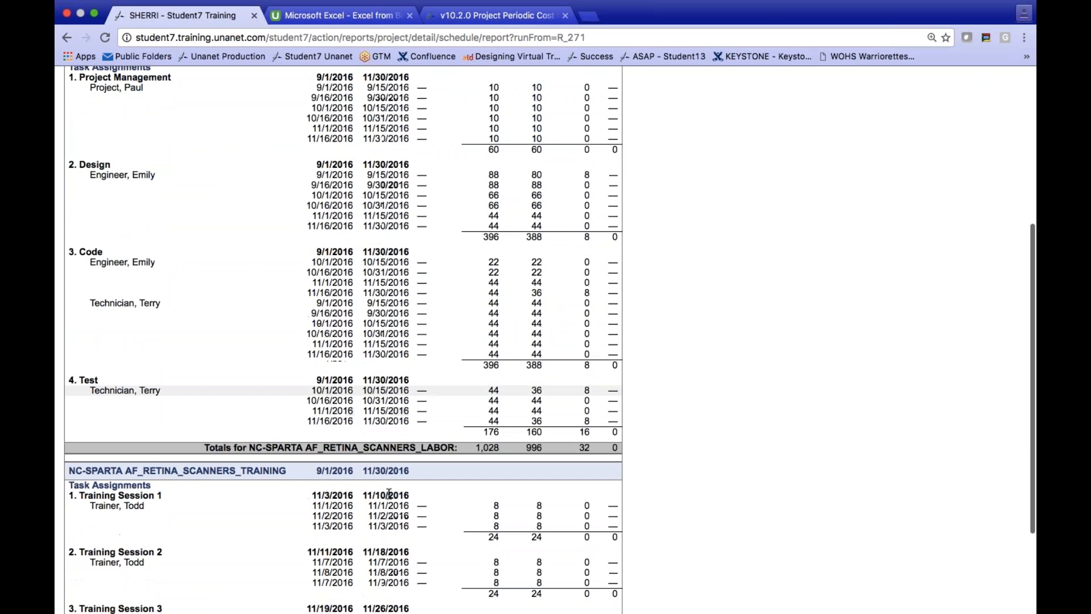
pyautogui.scroll(-3, 389, 494)
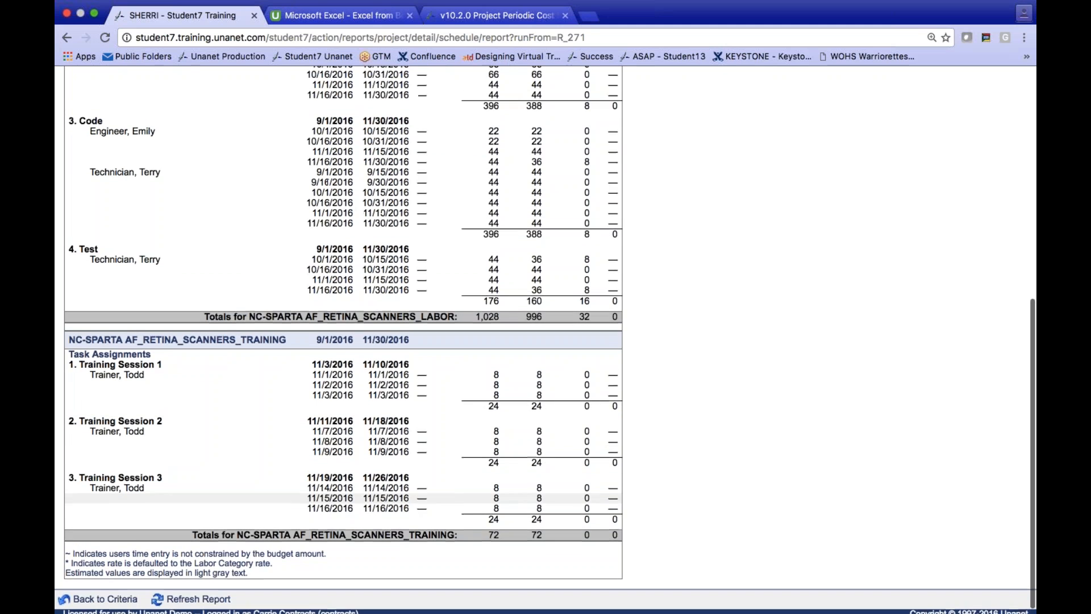
pyautogui.scroll(4, 406, 483)
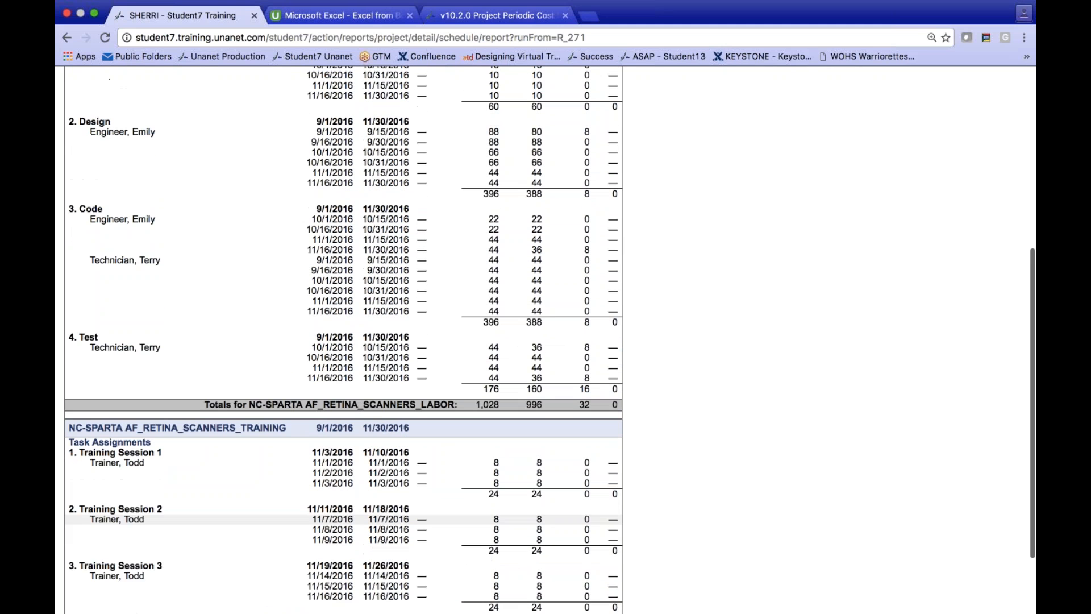
pyautogui.scroll(2, 443, 480)
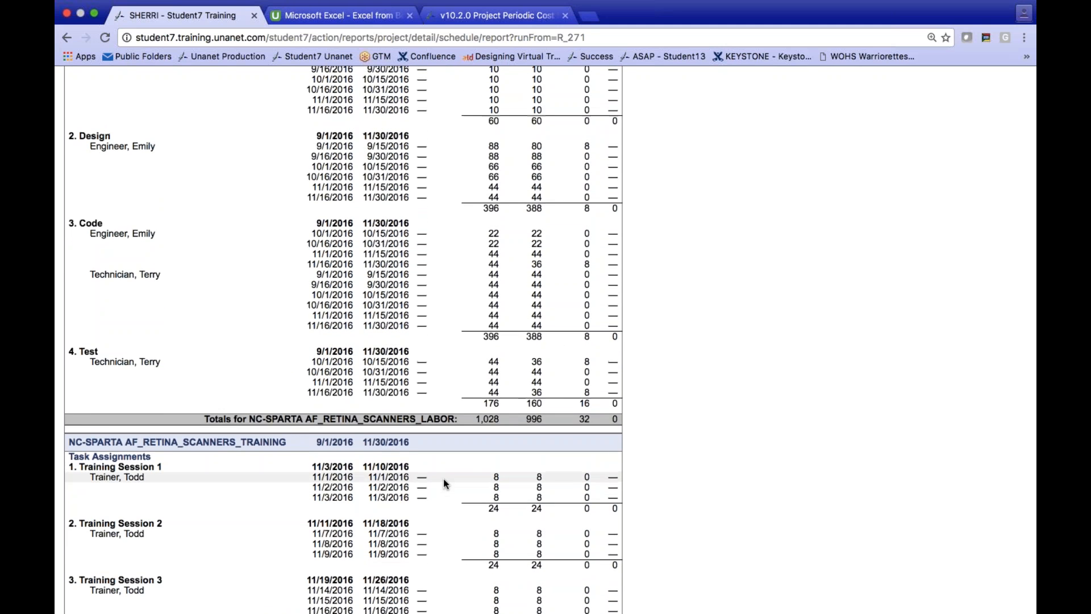
pyautogui.scroll(10, 443, 478)
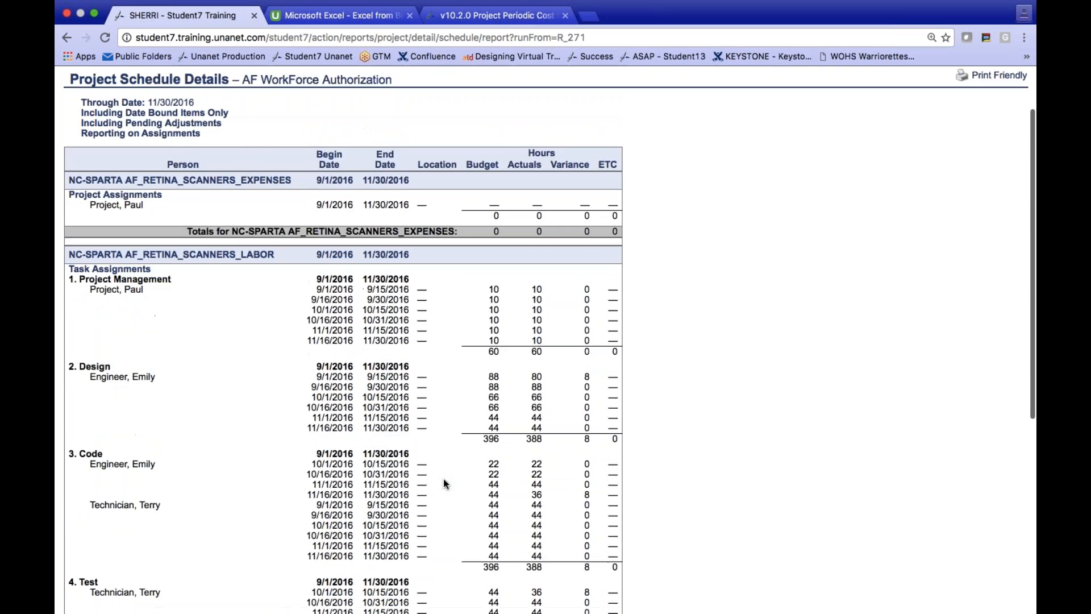
# - Open AF_RETINA_SCANNERS_LABOR from the Sparta - Projects (Awarded) list and review its Project Manager and Project Lead administrator assignments
pyautogui.click(191, 82)
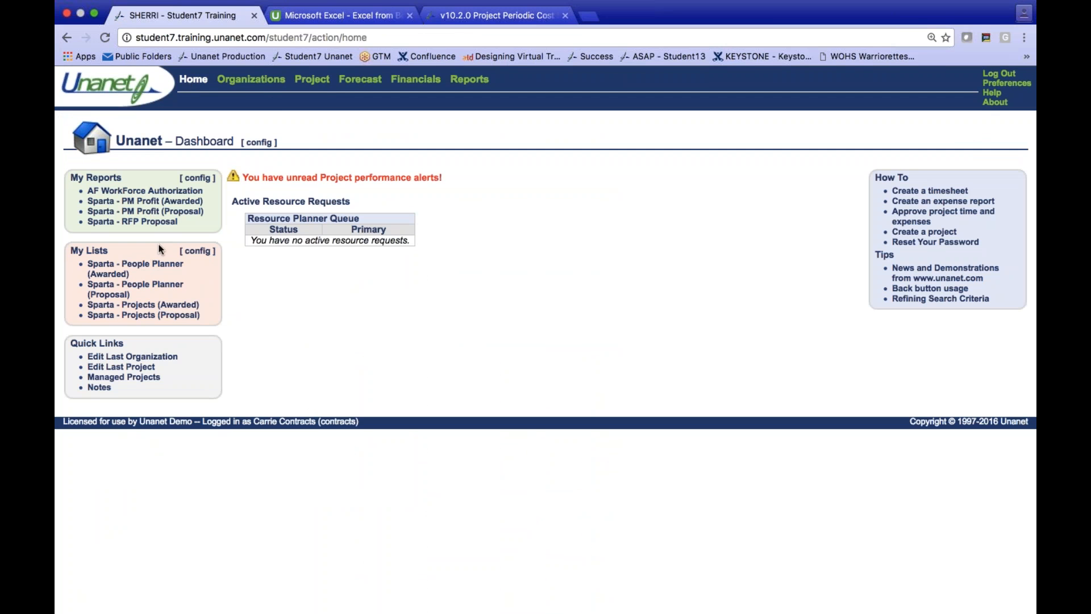
pyautogui.click(143, 307)
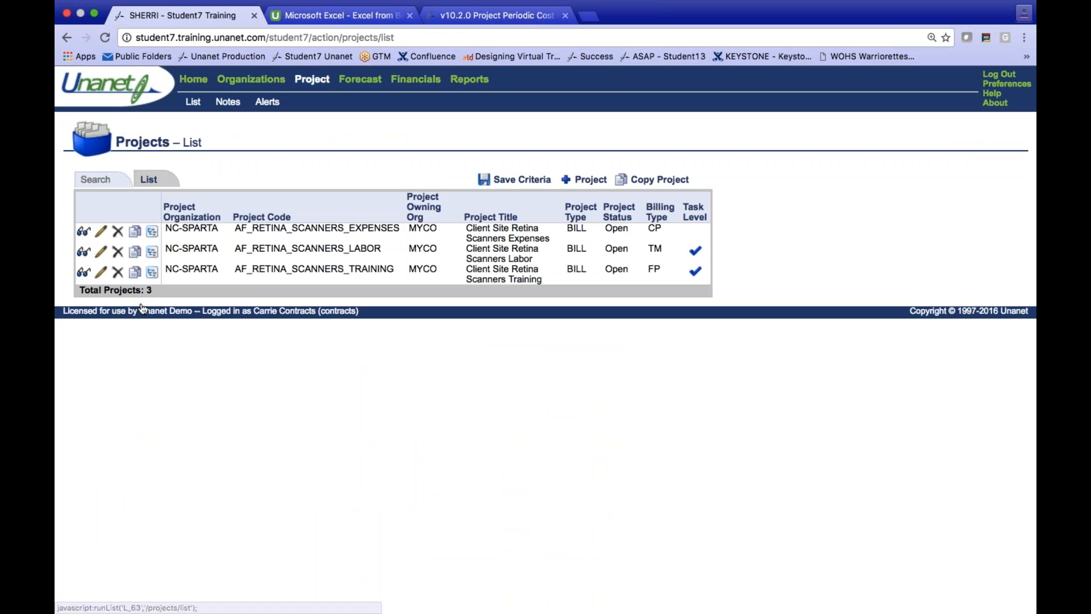
pyautogui.click(102, 253)
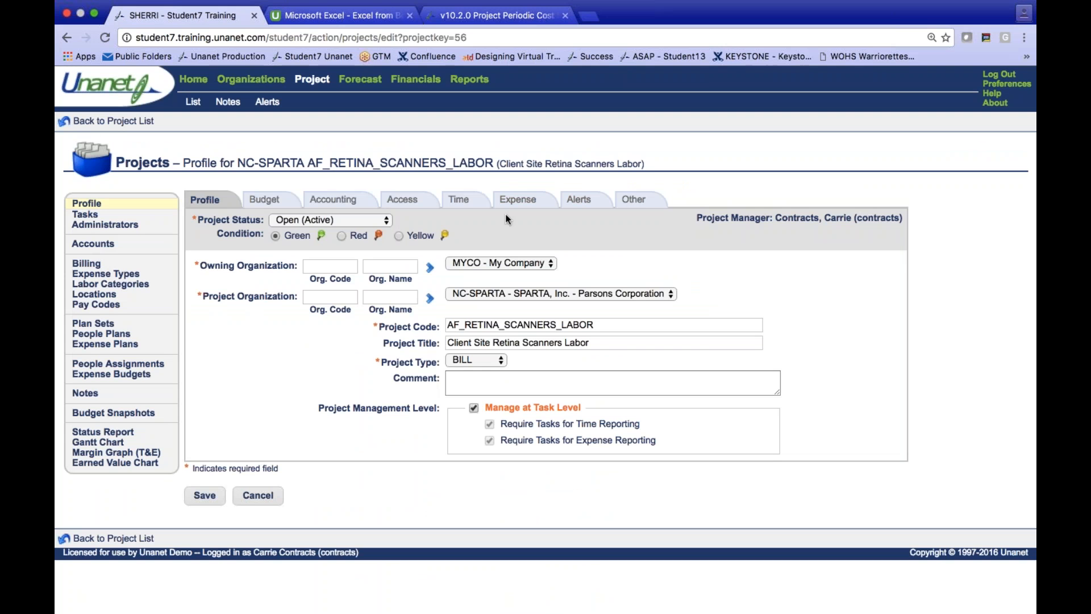
pyautogui.click(98, 225)
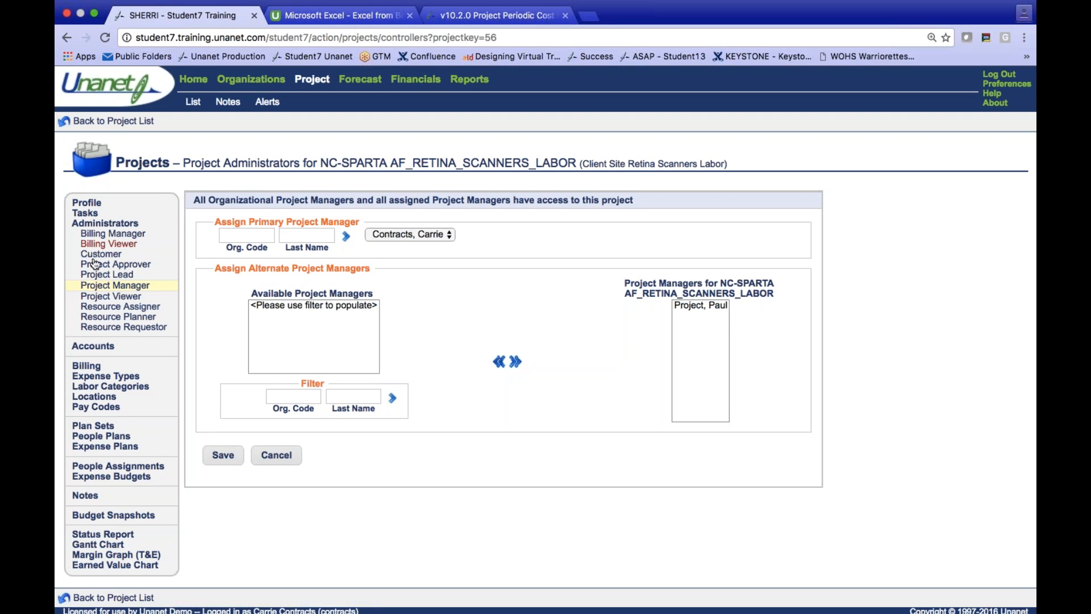
pyautogui.click(103, 276)
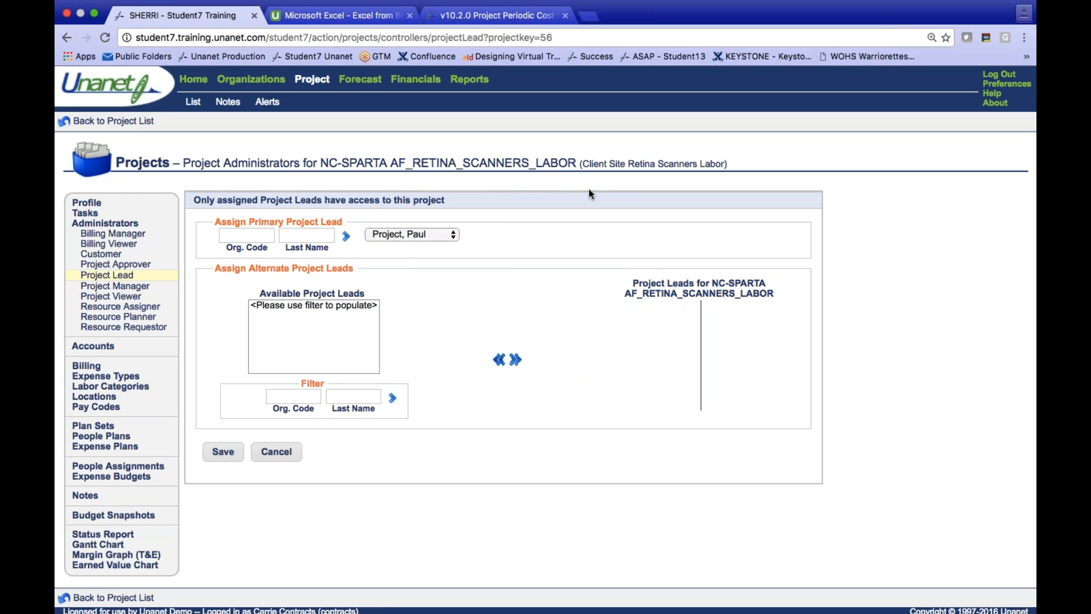
# - Log out of the contracts account and log in with the project lead's username
pyautogui.click(1011, 78)
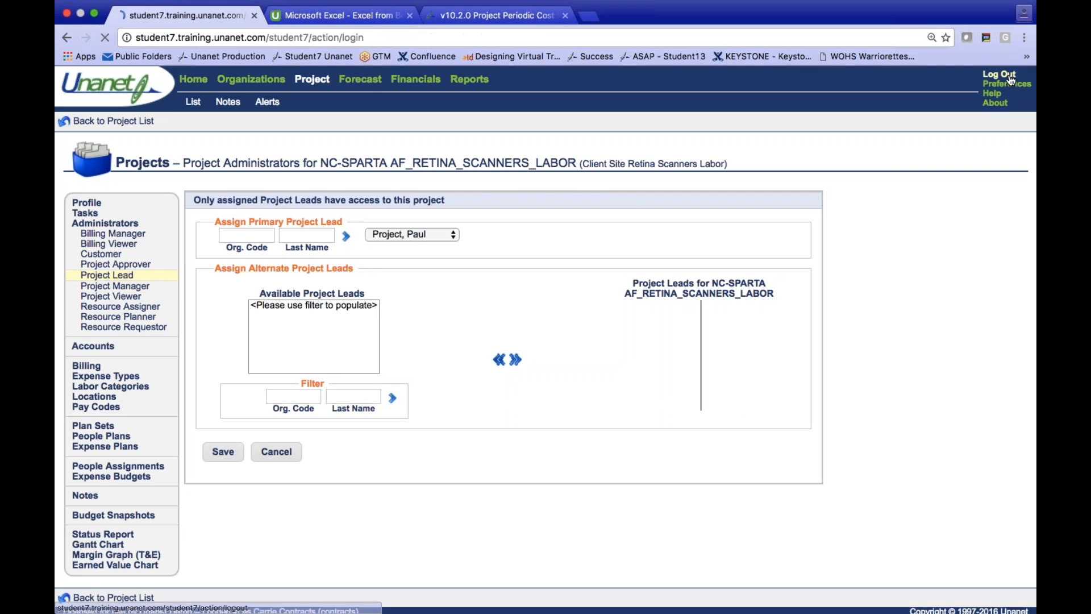
pyautogui.press('BackSpace')
pyautogui.press('BackSpace')
pyautogui.press('BackSpace')
pyautogui.press('BackSpace')
pyautogui.press('BackSpace')
pyautogui.press('BackSpace')
pyautogui.press('BackSpace')
pyautogui.press('BackSpace')
pyautogui.press('BackSpace')
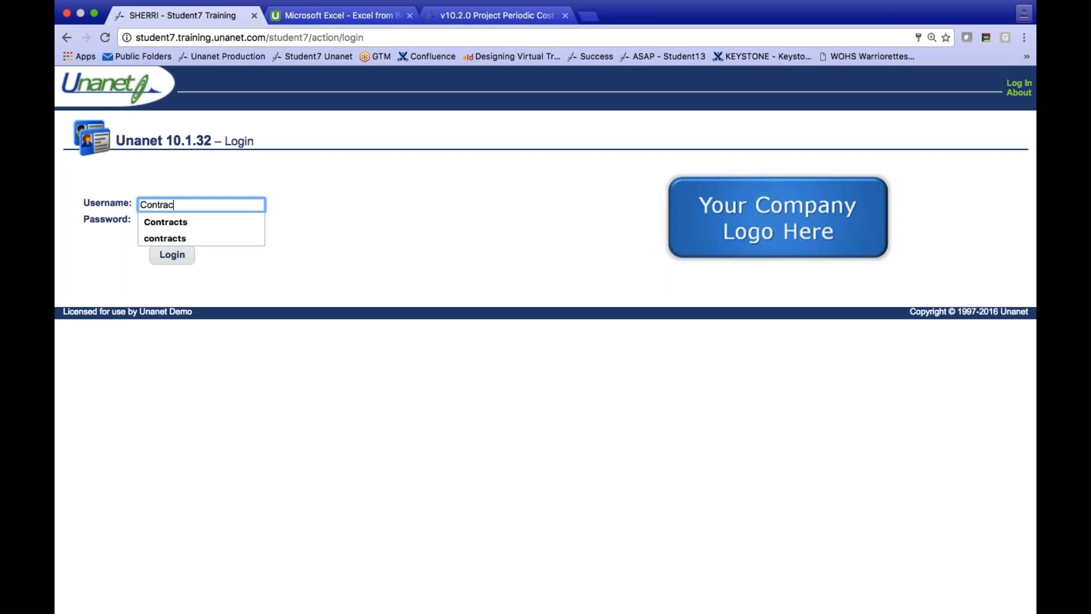
pyautogui.write('pp')
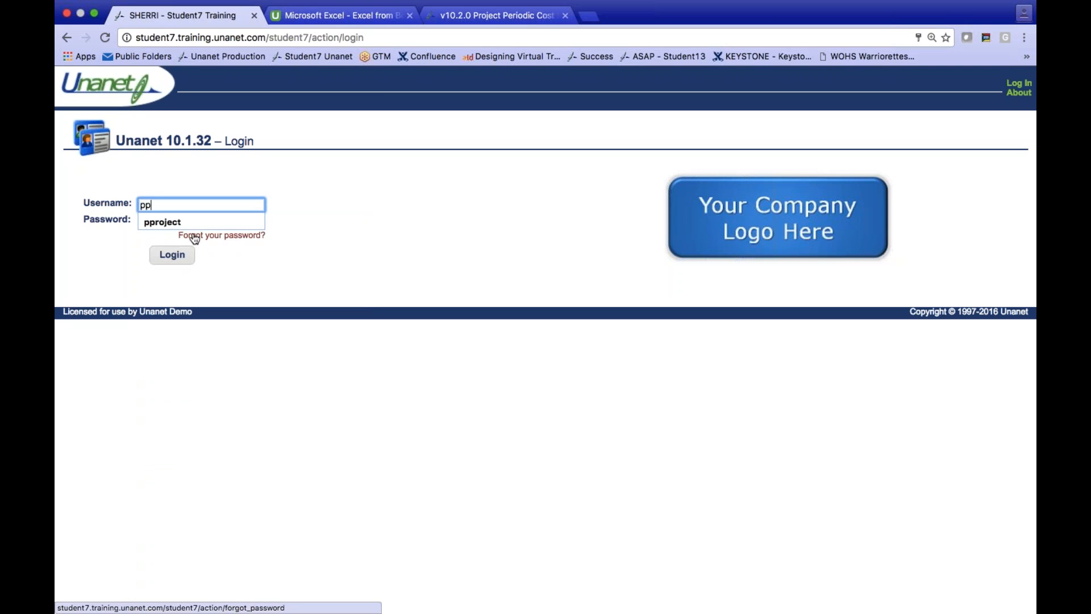
pyautogui.click(179, 221)
pyautogui.click(178, 256)
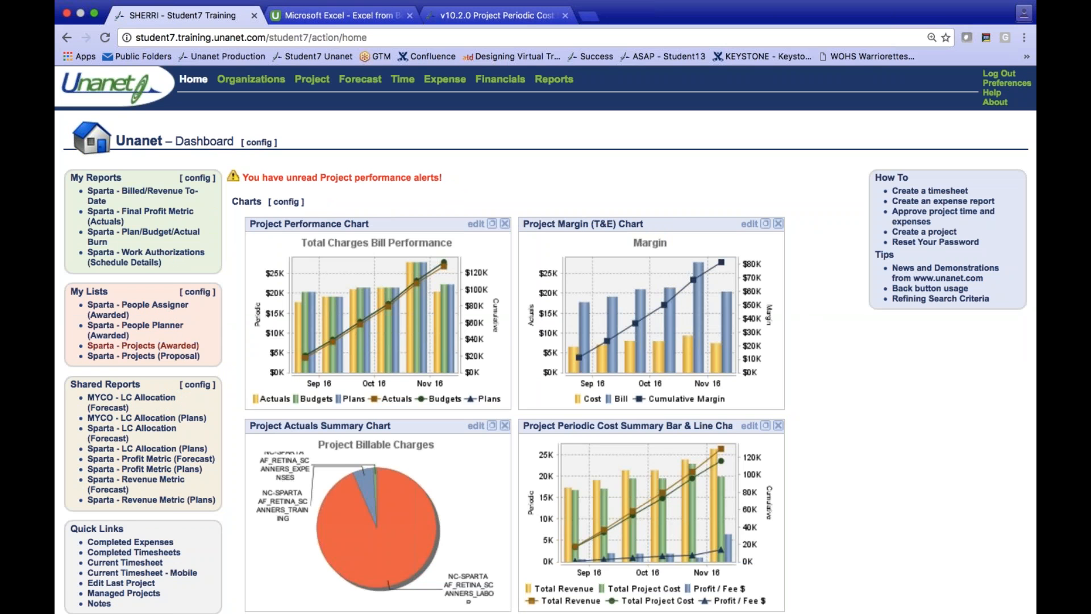
# - View the saved Sparta - Projects (Awarded) list under the project lead's account, and return to the dashboard
pyautogui.click(188, 347)
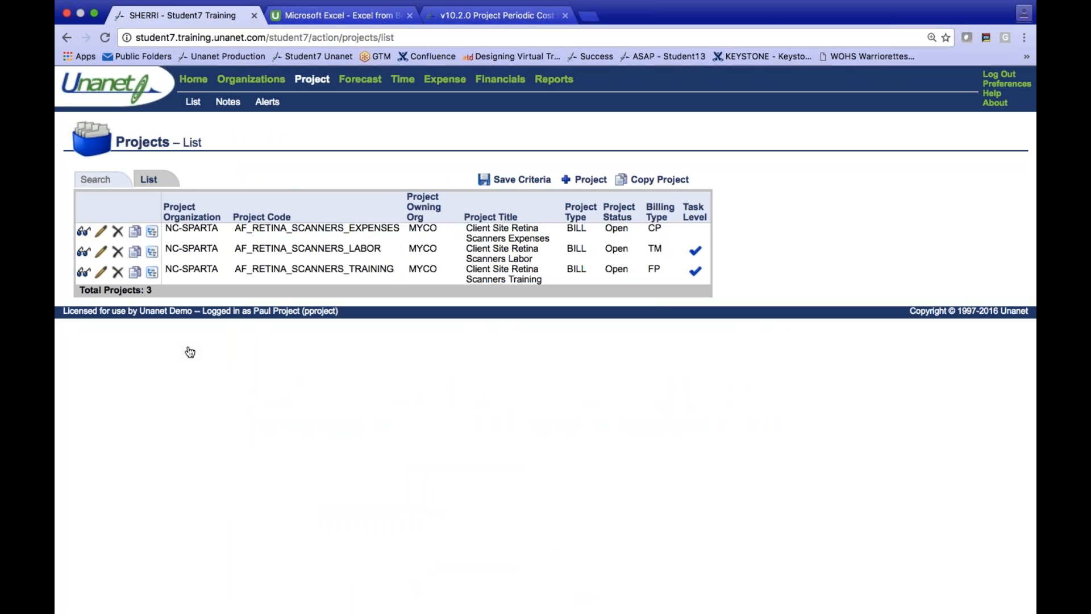
pyautogui.click(193, 83)
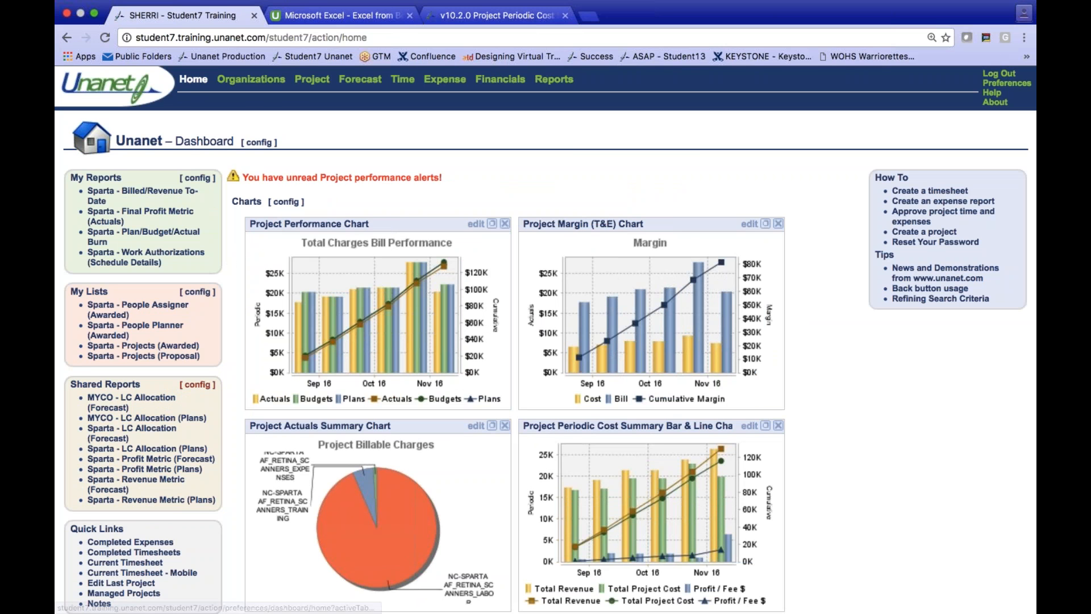
# - Run the shared Sparta - Revenue Metric (Forecast) and Sparta - Profit Metric (Forecast) reports for review, returning to the dashboard after each
pyautogui.click(150, 484)
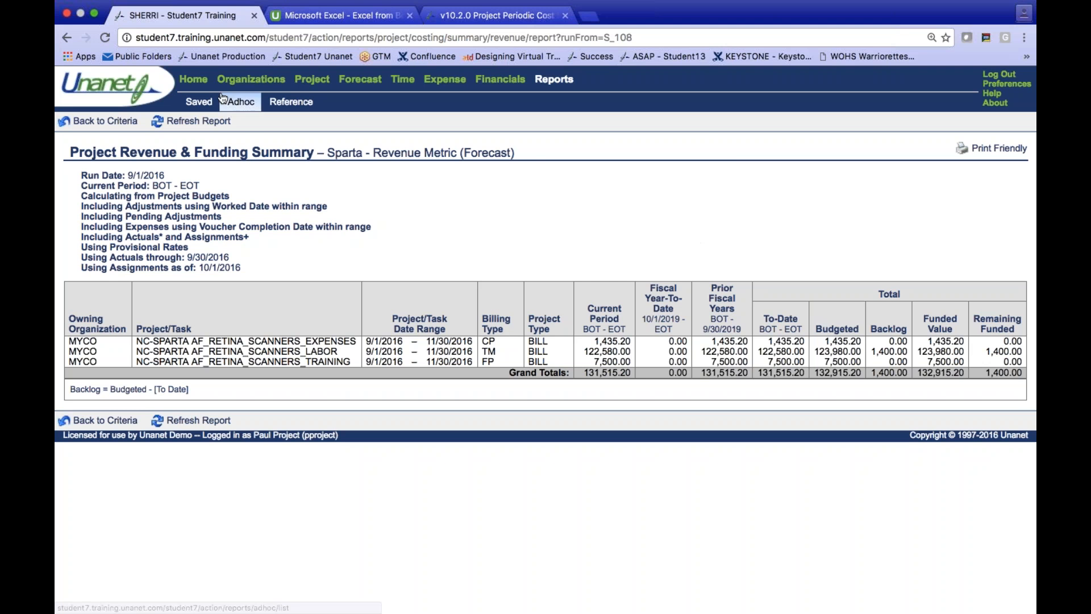
pyautogui.click(204, 83)
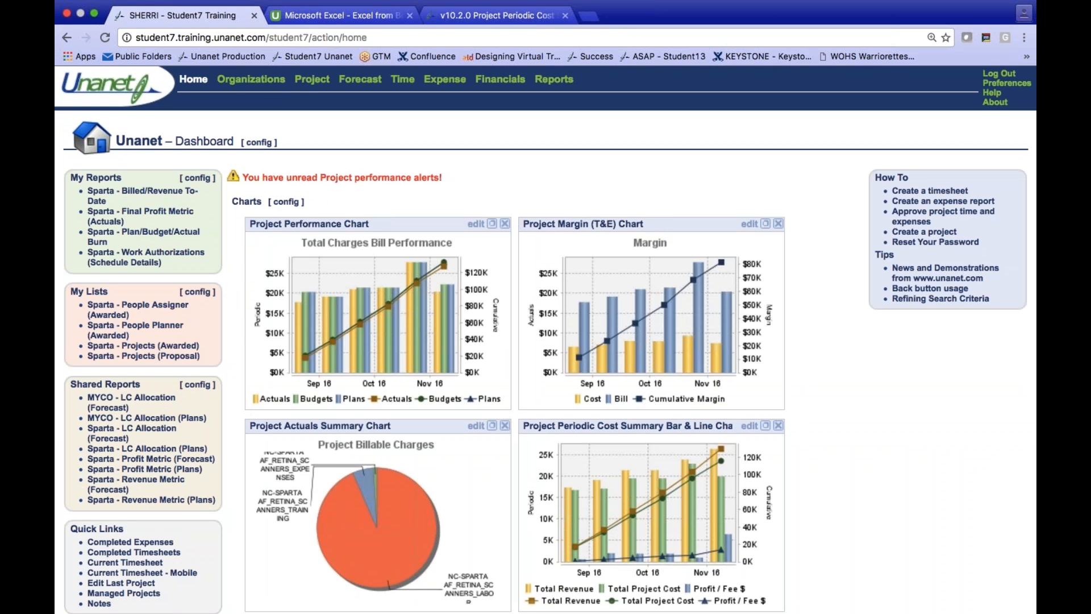
pyautogui.click(163, 467)
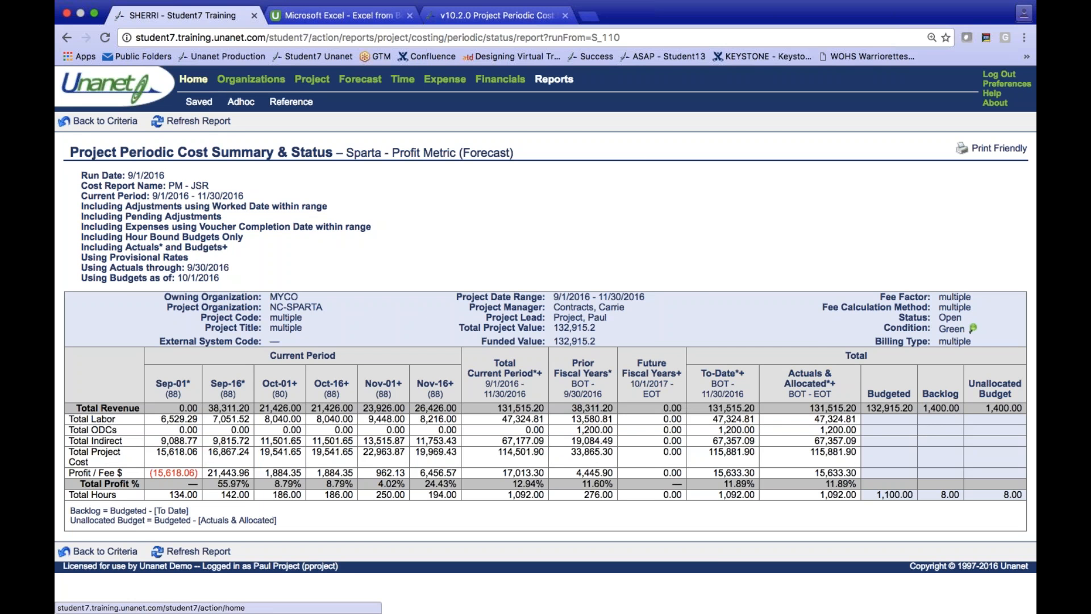
pyautogui.click(198, 82)
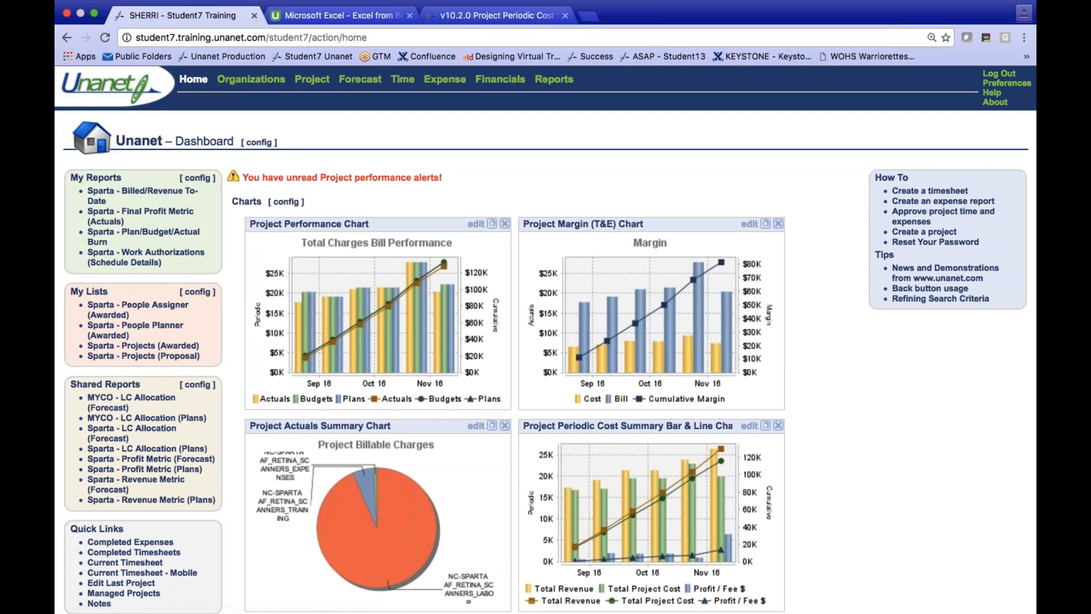
# - Run the Sparta - Plan/Budget/Actual Burn report, examine planned versus actual hours and charges per person and project, and return to the dashboard
pyautogui.click(143, 234)
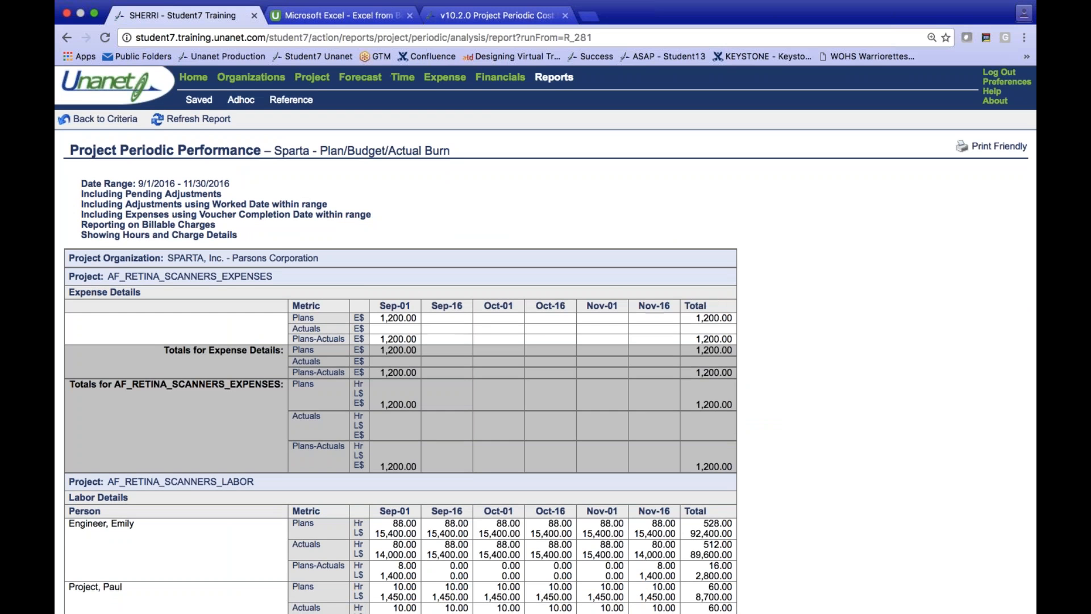
pyautogui.scroll(-2, 312, 370)
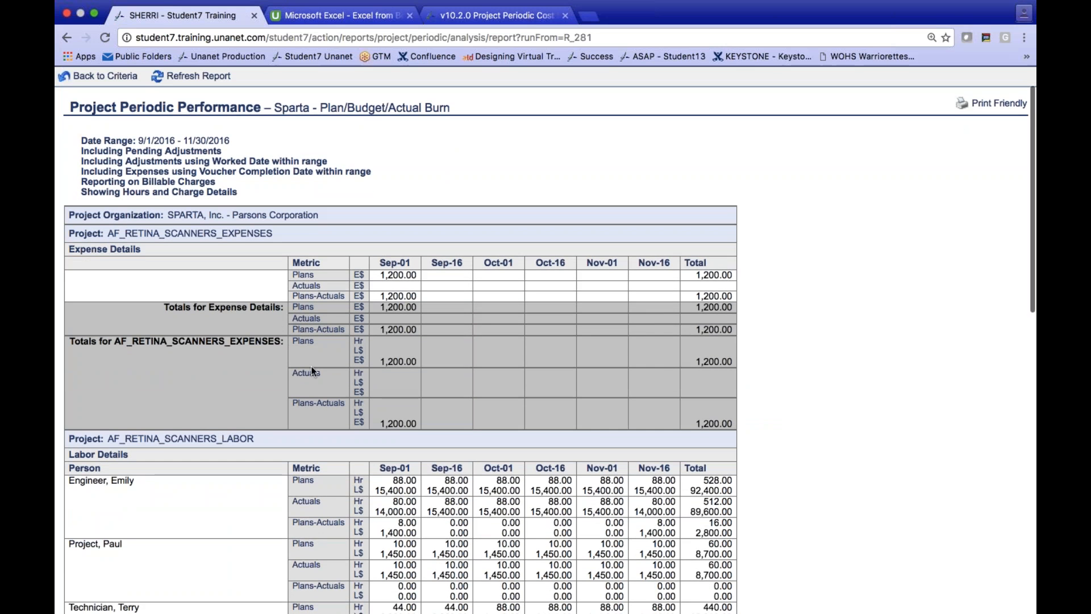
pyautogui.scroll(-8, 312, 371)
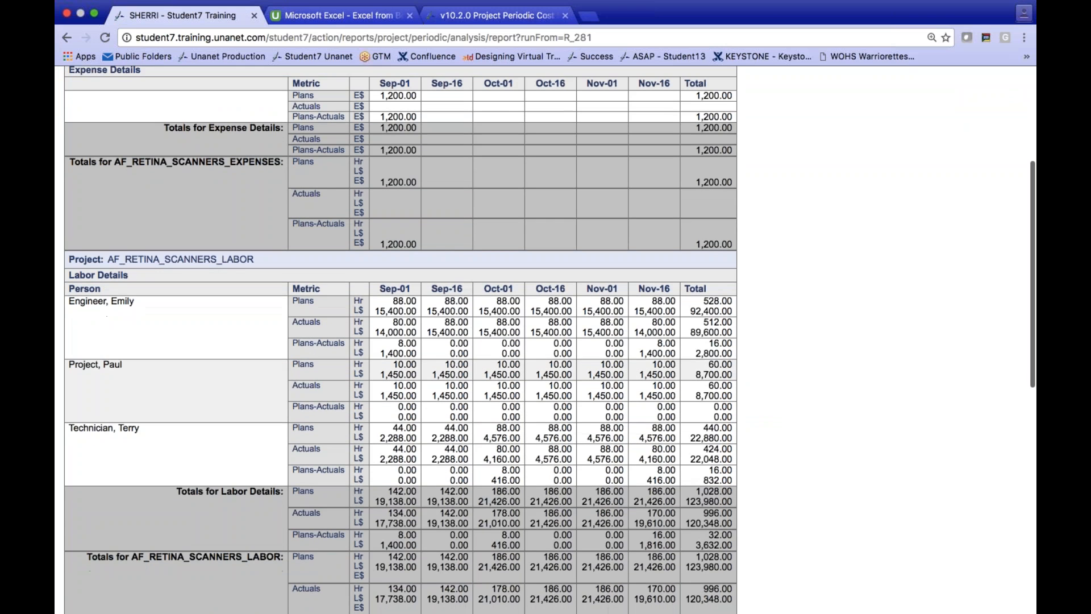
pyautogui.scroll(-1, 255, 319)
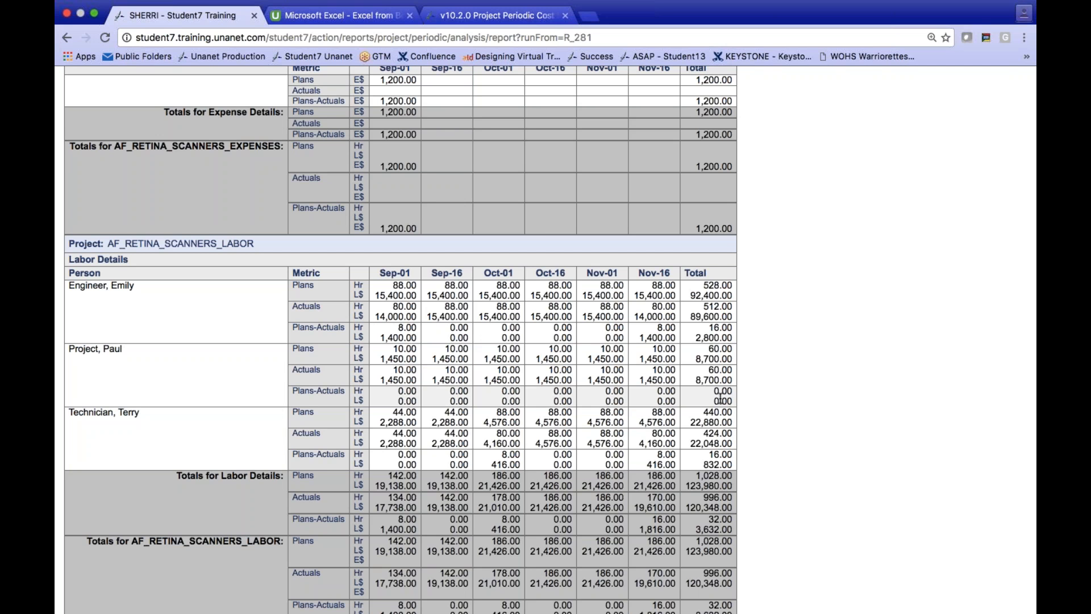
pyautogui.scroll(-5, 785, 412)
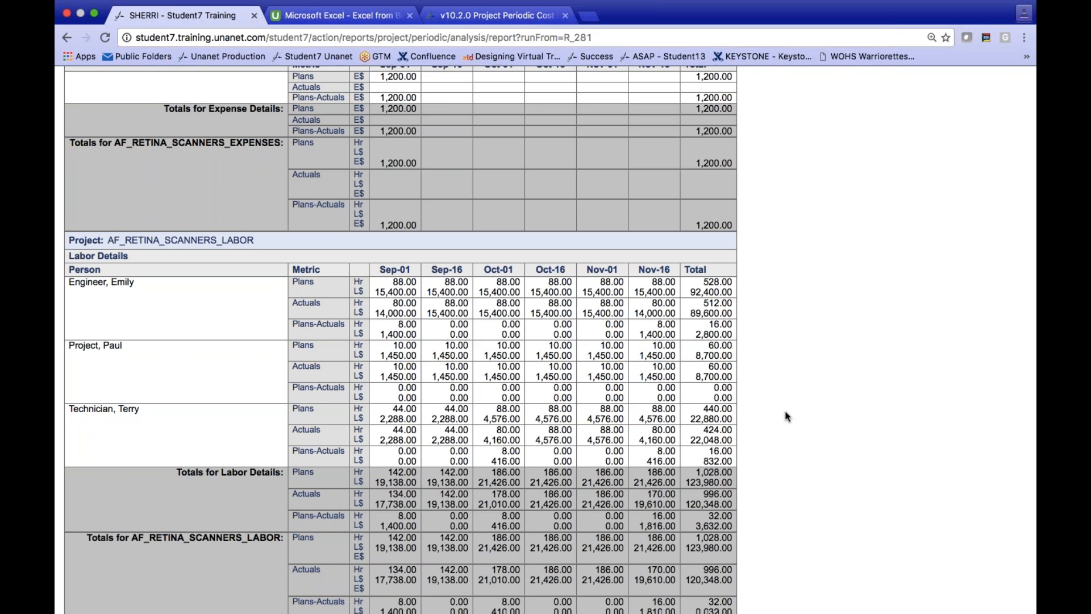
pyautogui.scroll(-2, 785, 411)
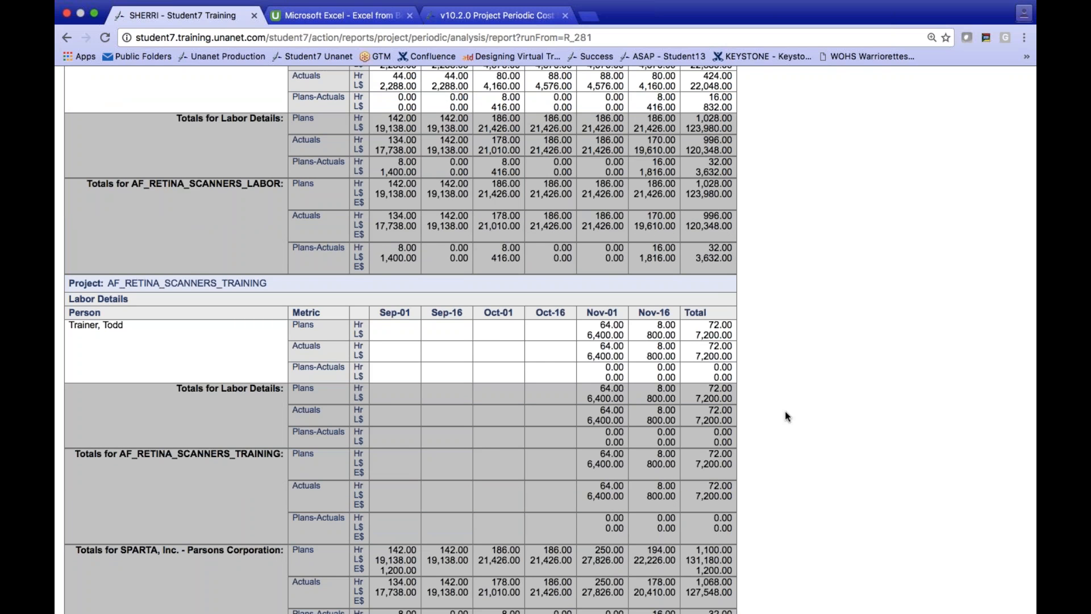
pyautogui.scroll(2, 786, 415)
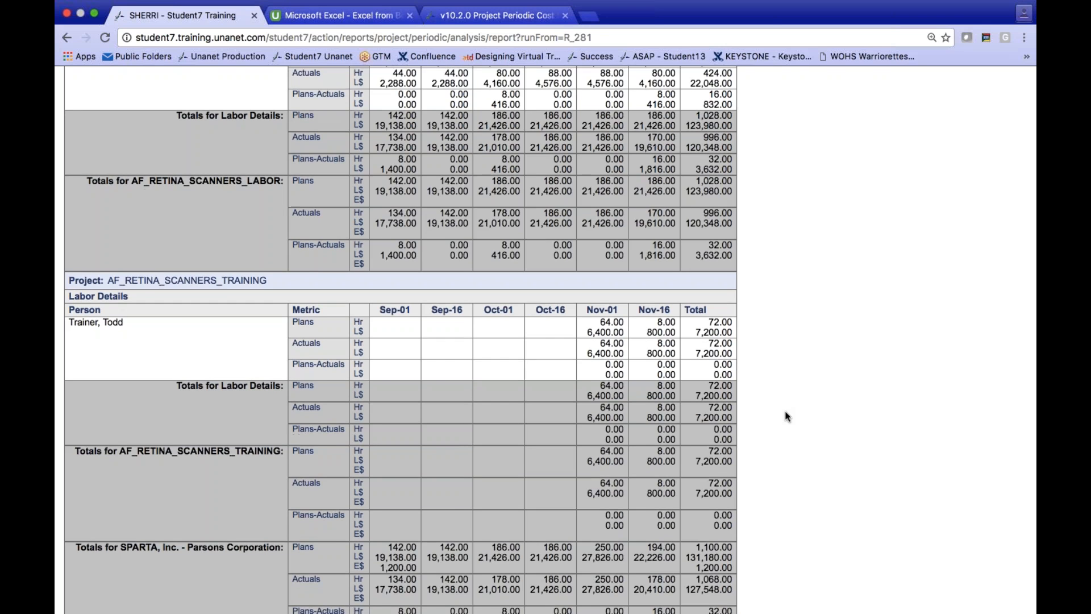
pyautogui.scroll(3, 786, 416)
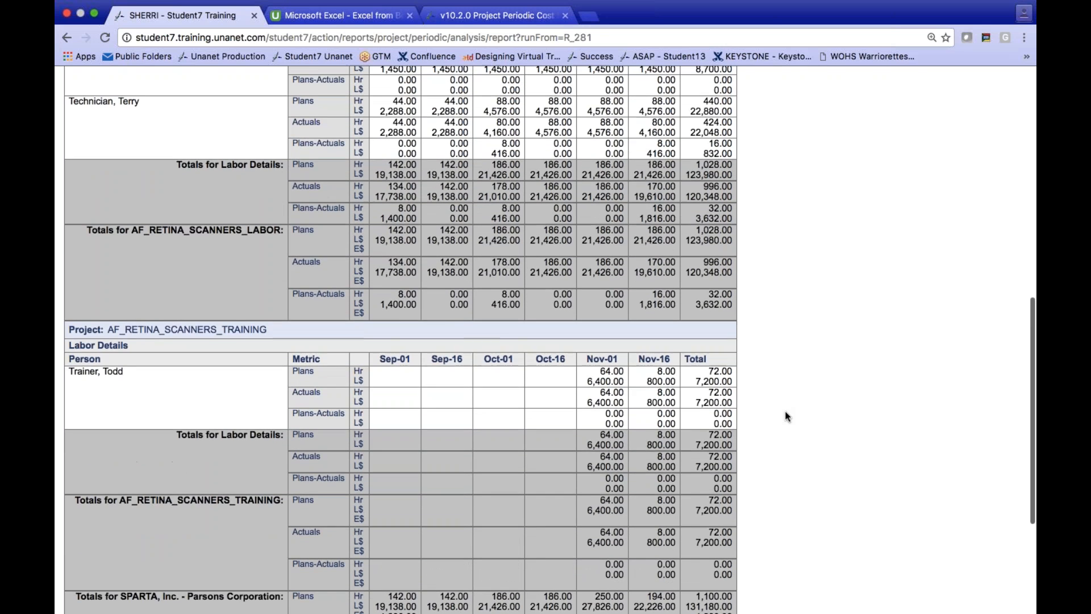
pyautogui.scroll(3, 785, 416)
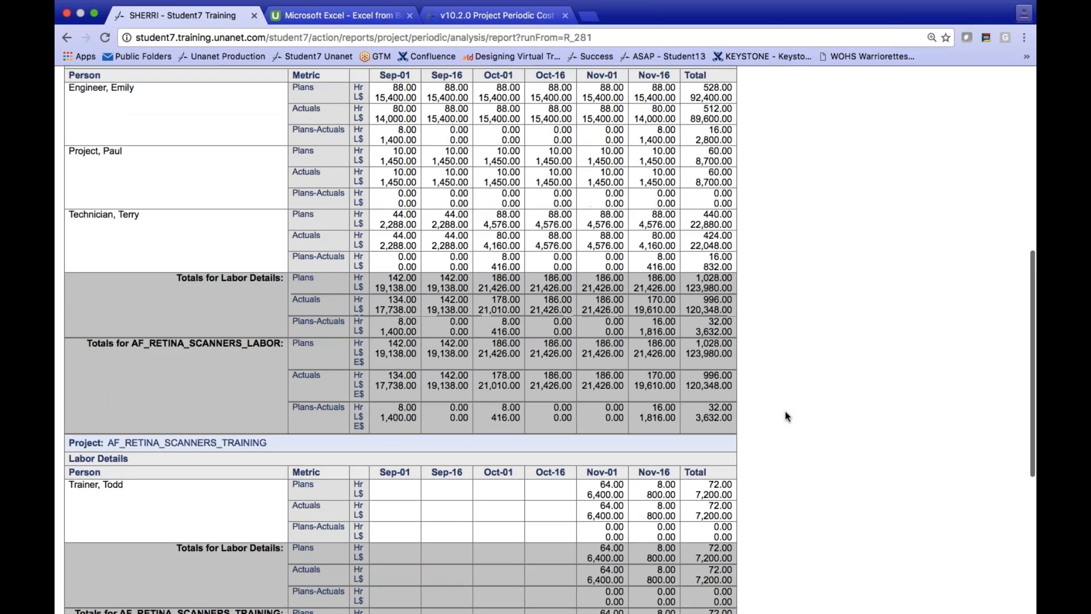
pyautogui.scroll(3, 785, 416)
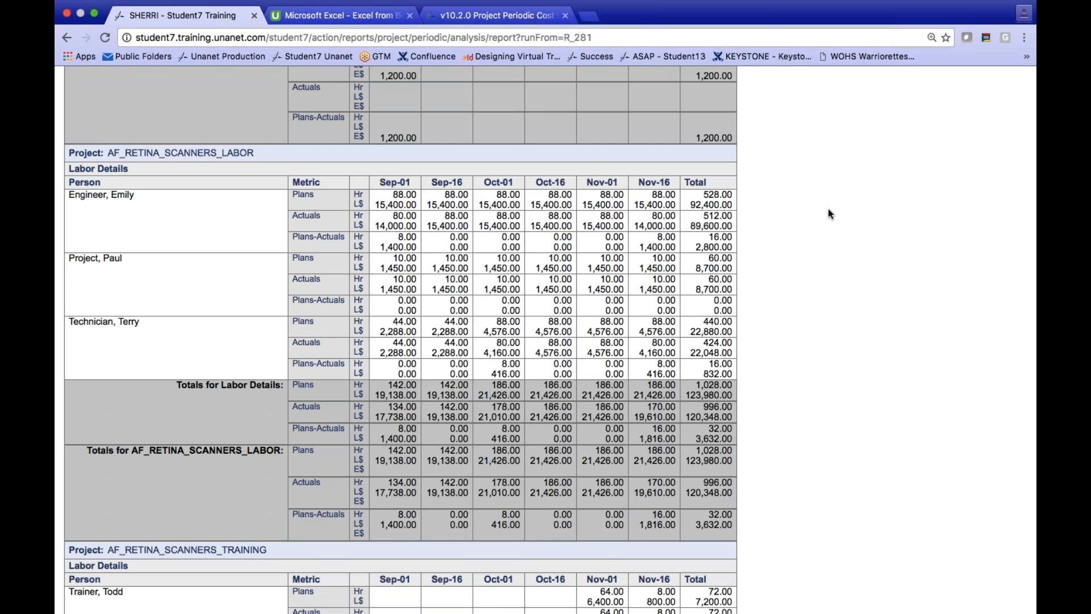
pyautogui.scroll(5, 829, 214)
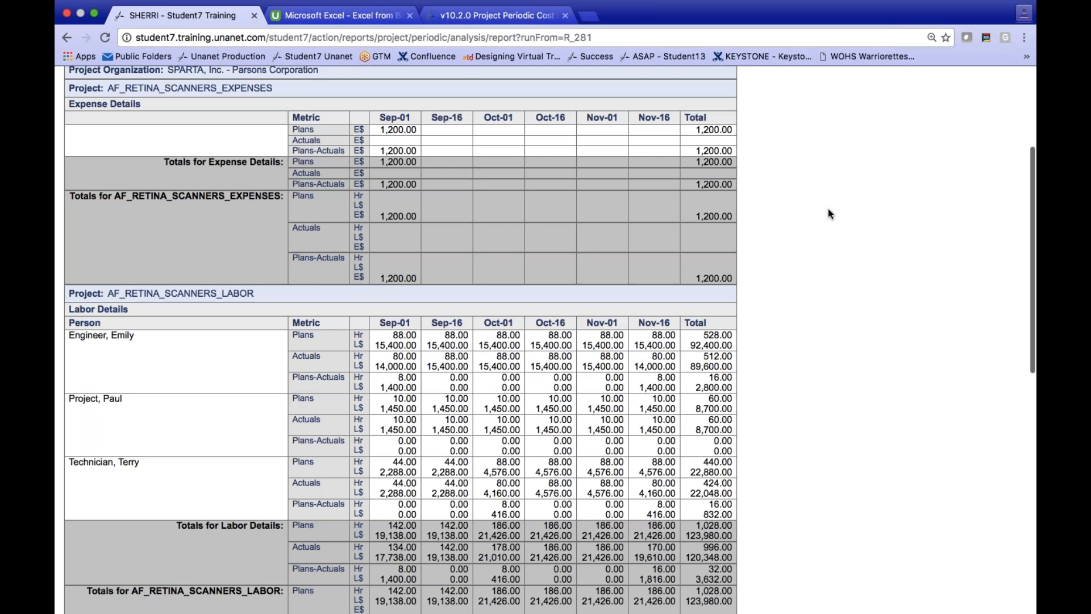
pyautogui.scroll(2, 827, 209)
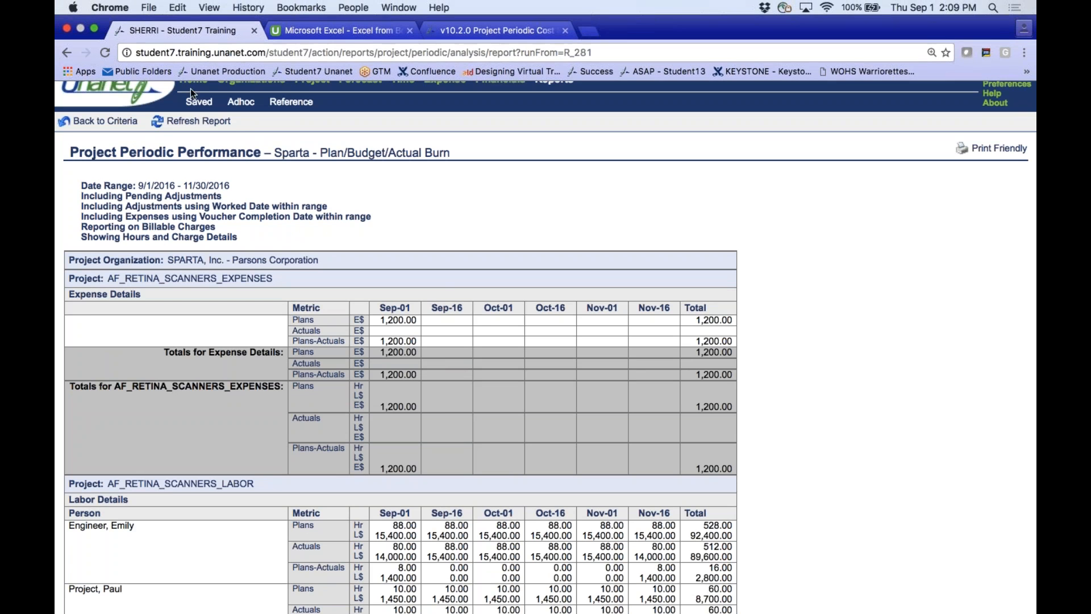
pyautogui.click(192, 80)
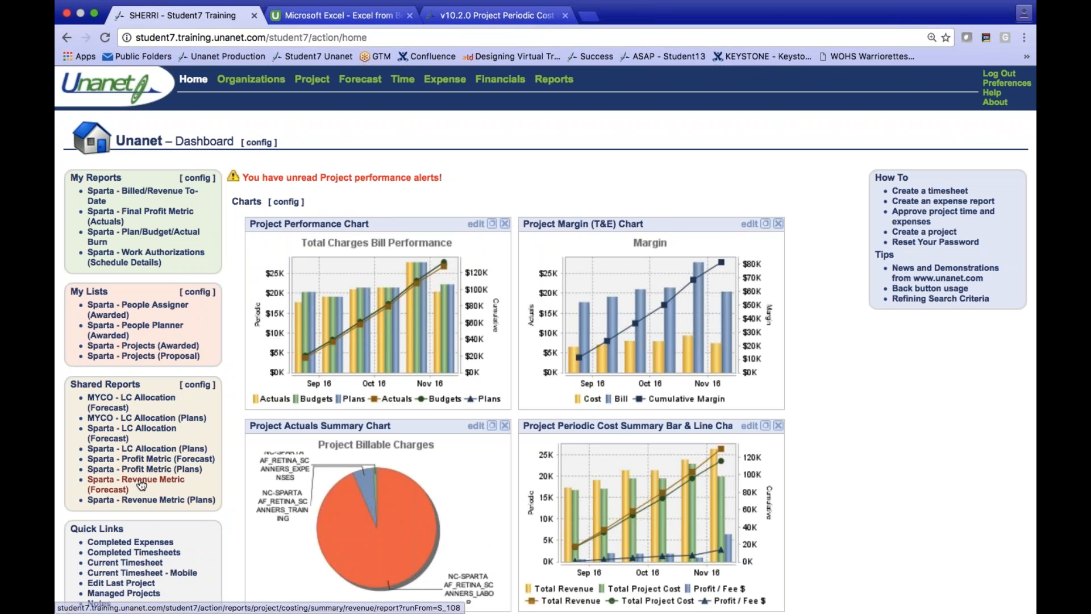
# - Run the Sparta - Billed/Revenue To-Date report and drill into the billed amount of AF_RETINA_SCANNERS_LABOR to examine its invoiced items
pyautogui.click(147, 191)
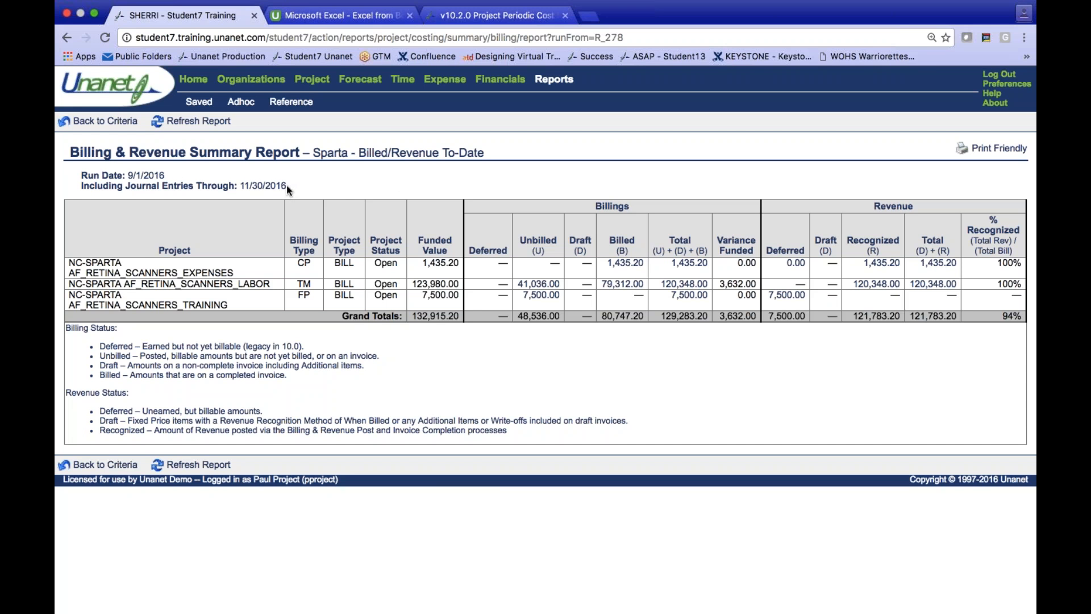
pyautogui.click(614, 288)
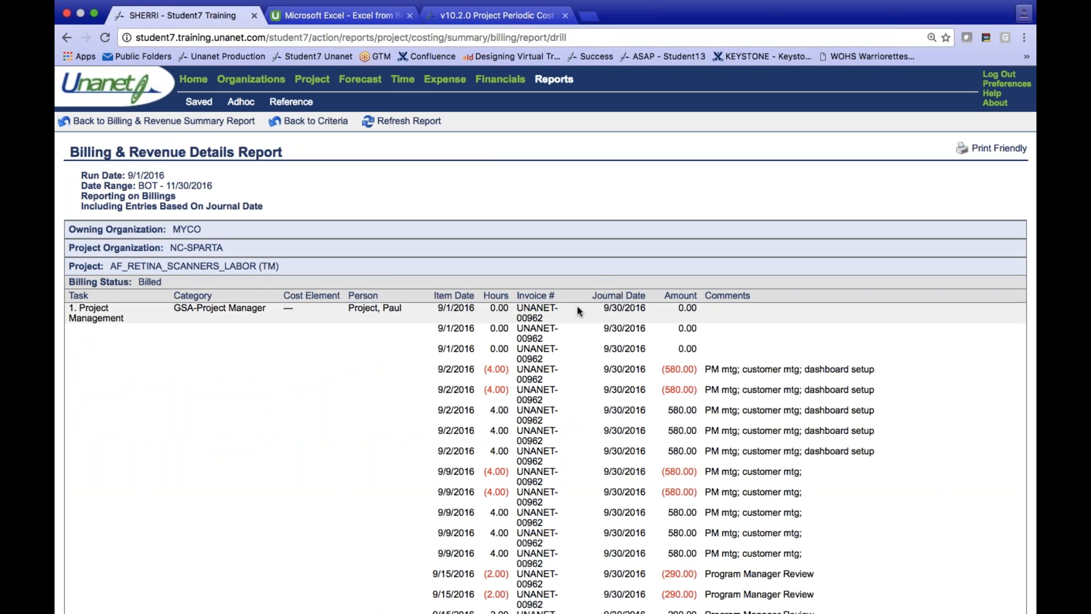
pyautogui.scroll(-2, 559, 340)
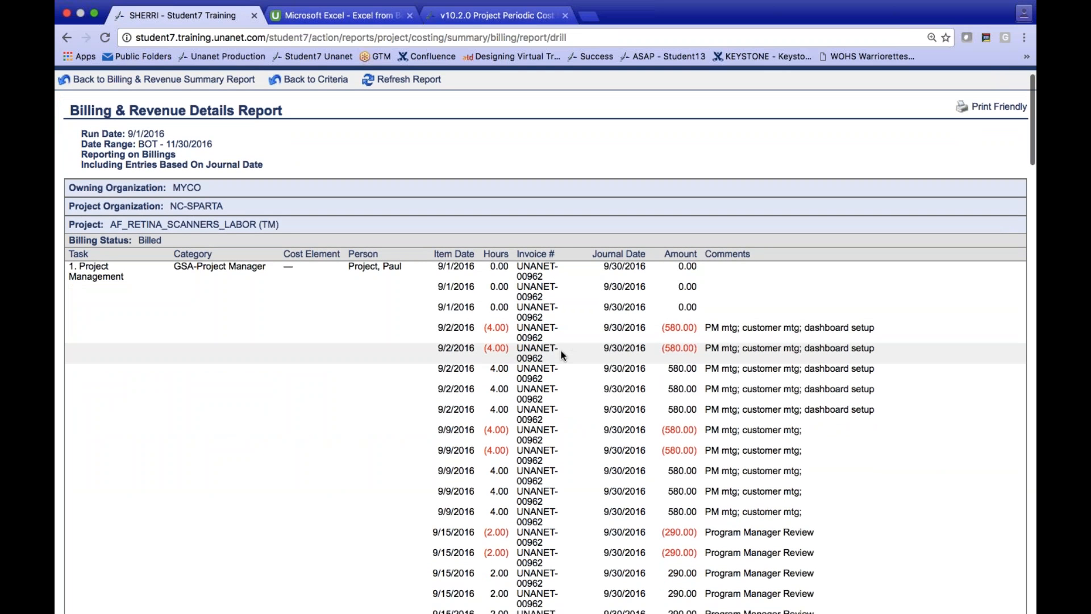
pyautogui.scroll(-7, 558, 349)
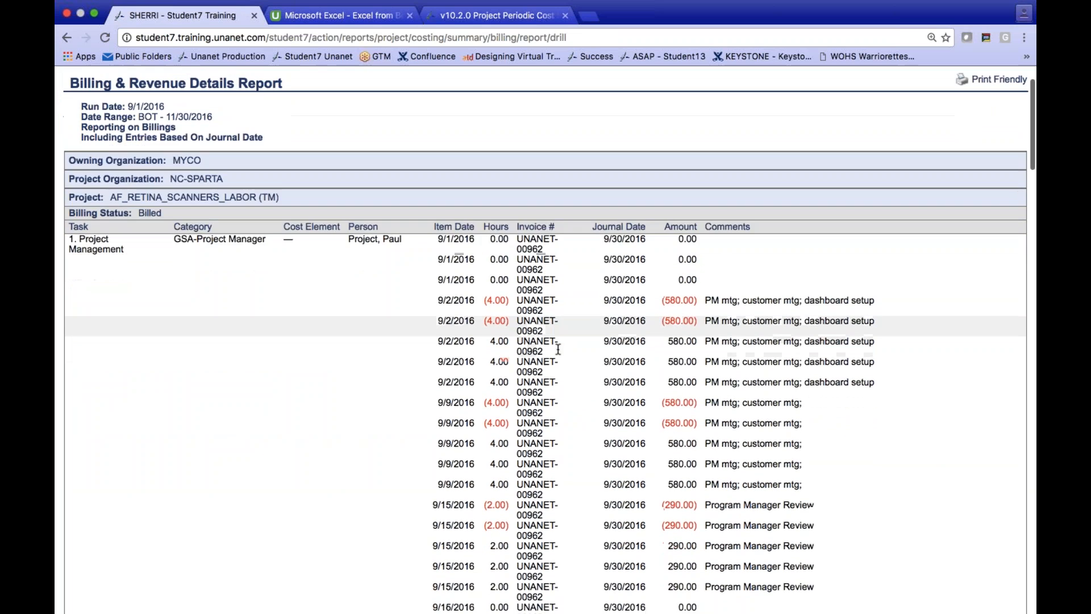
pyautogui.scroll(-15, 558, 349)
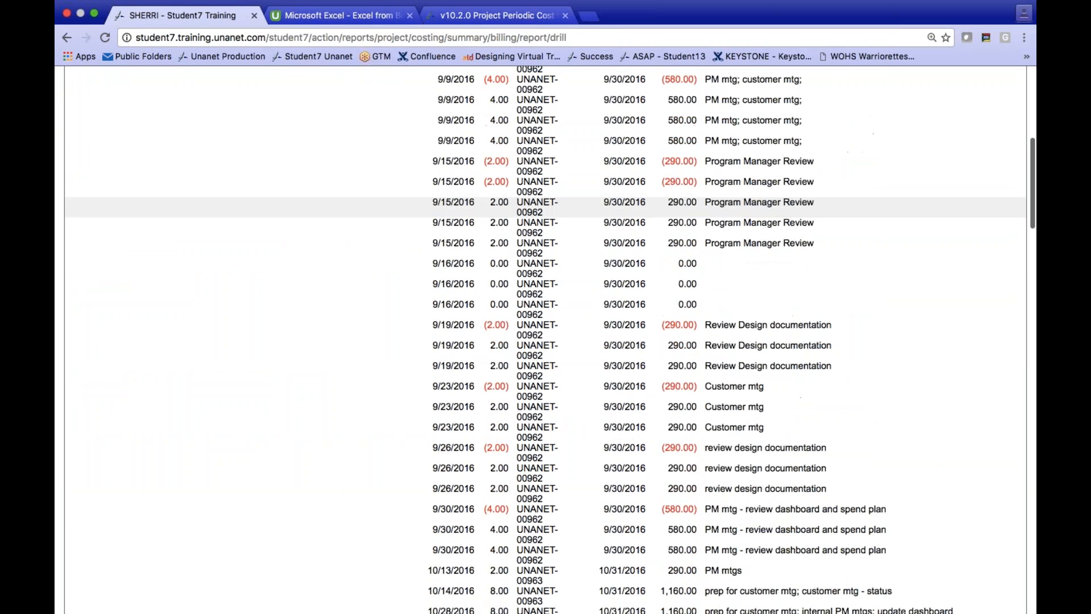
pyautogui.scroll(-10, 545, 341)
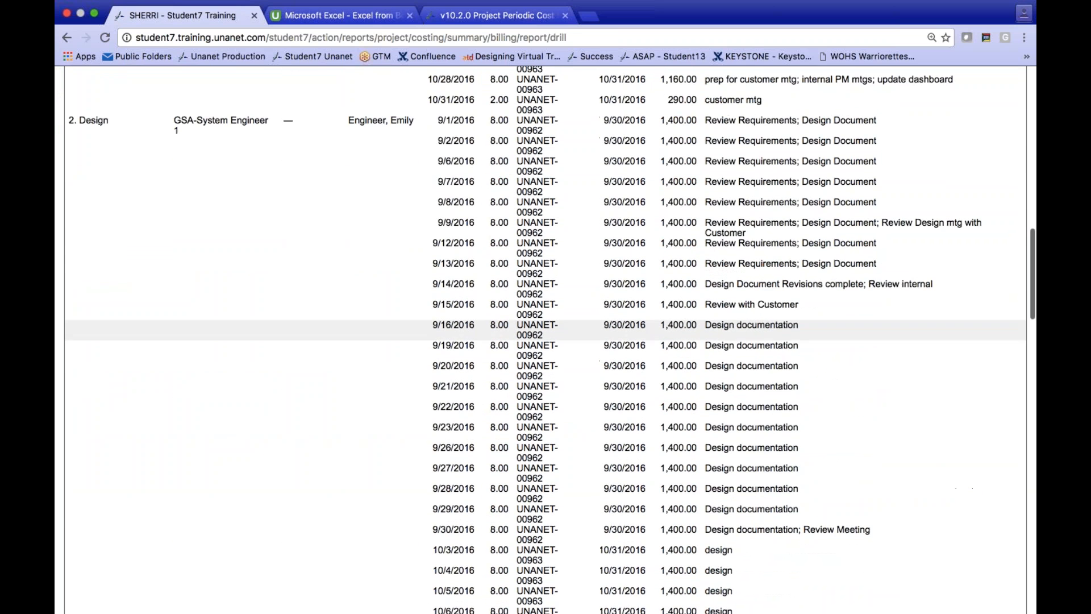
pyautogui.scroll(-12, 546, 341)
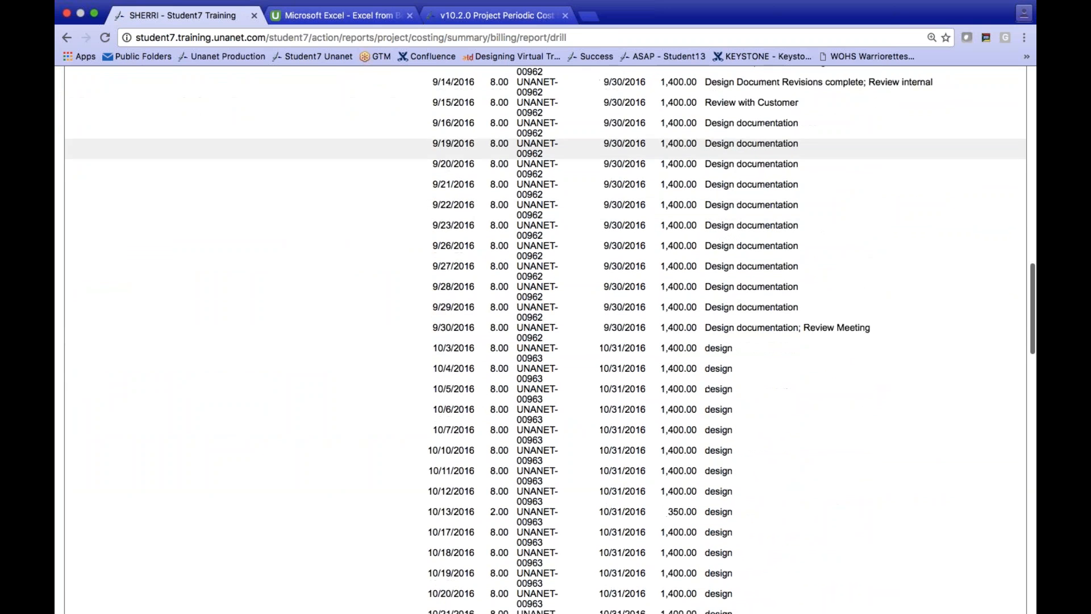
pyautogui.scroll(-6, 545, 341)
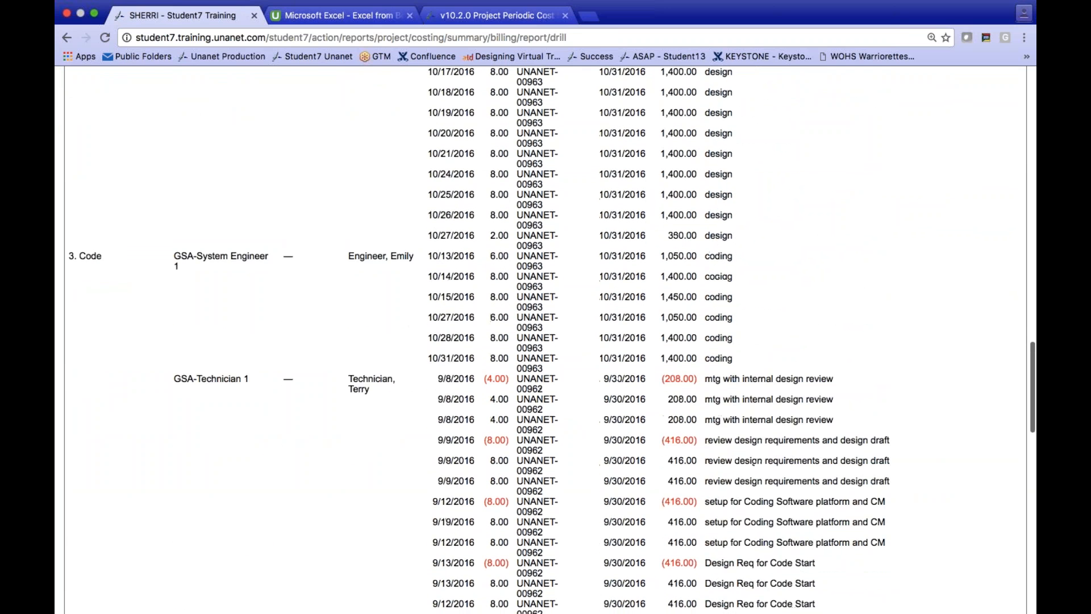
pyautogui.scroll(17, 546, 341)
pyautogui.scroll(12, 545, 341)
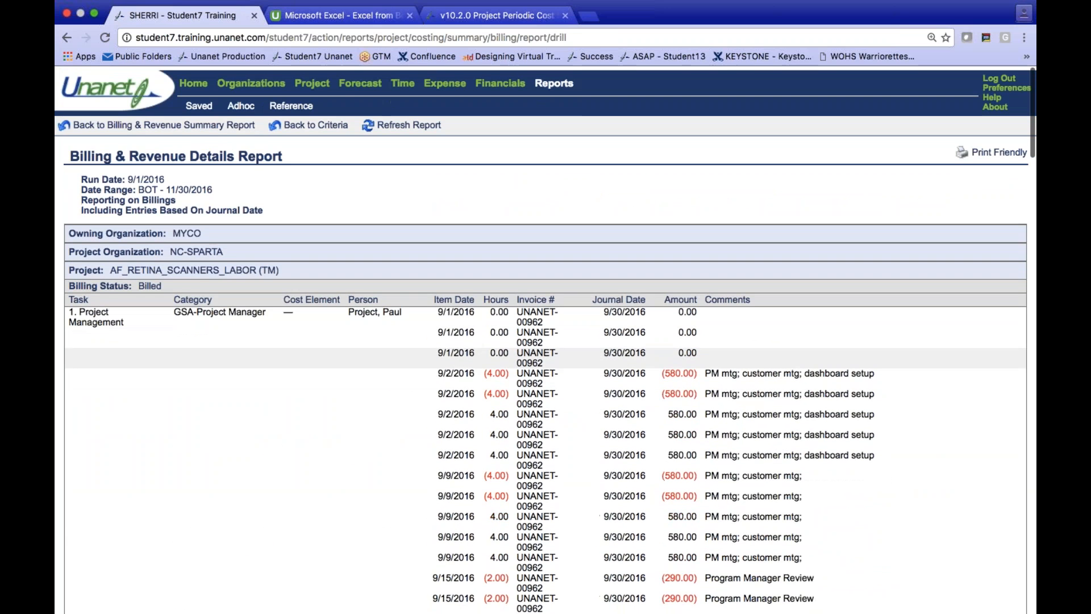
# - Go back to the billing summary, view the unbilled details of AF_RETINA_SCANNERS_TRAINING, and return to the dashboard
pyautogui.click(121, 121)
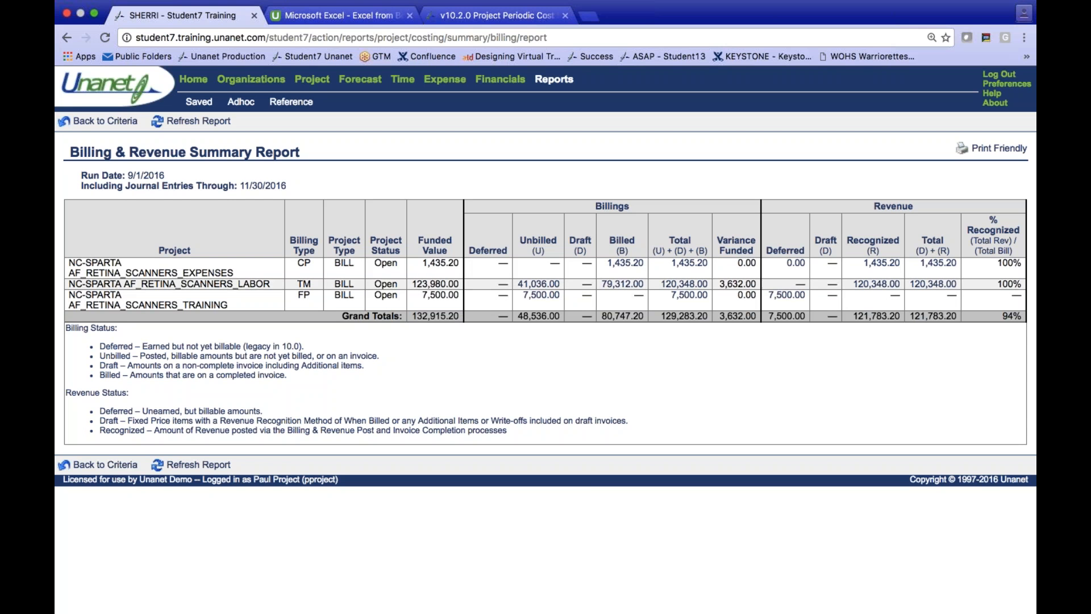
pyautogui.click(546, 296)
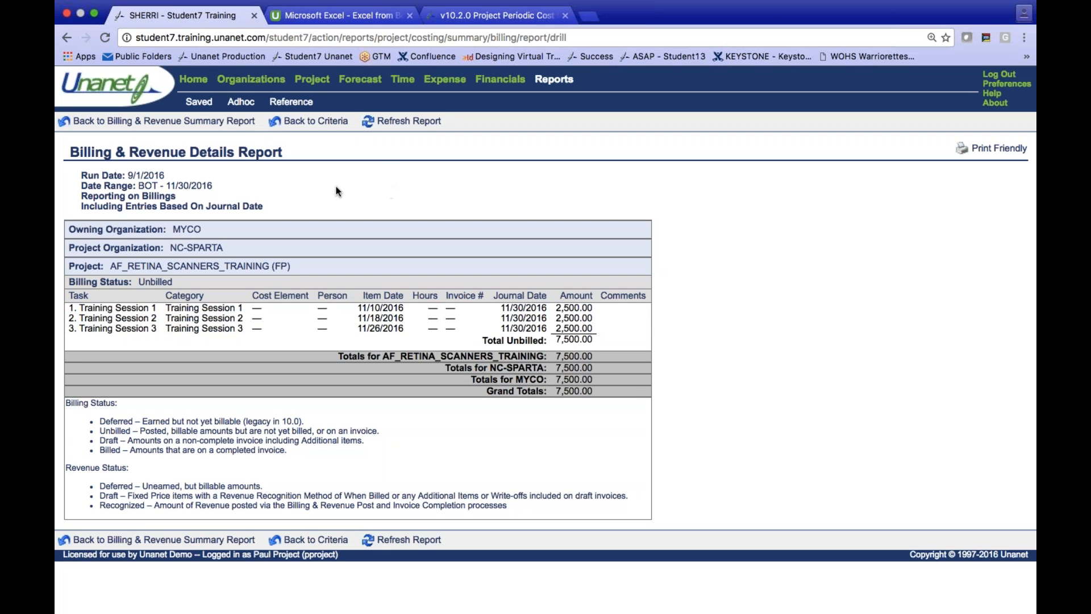
pyautogui.click(198, 84)
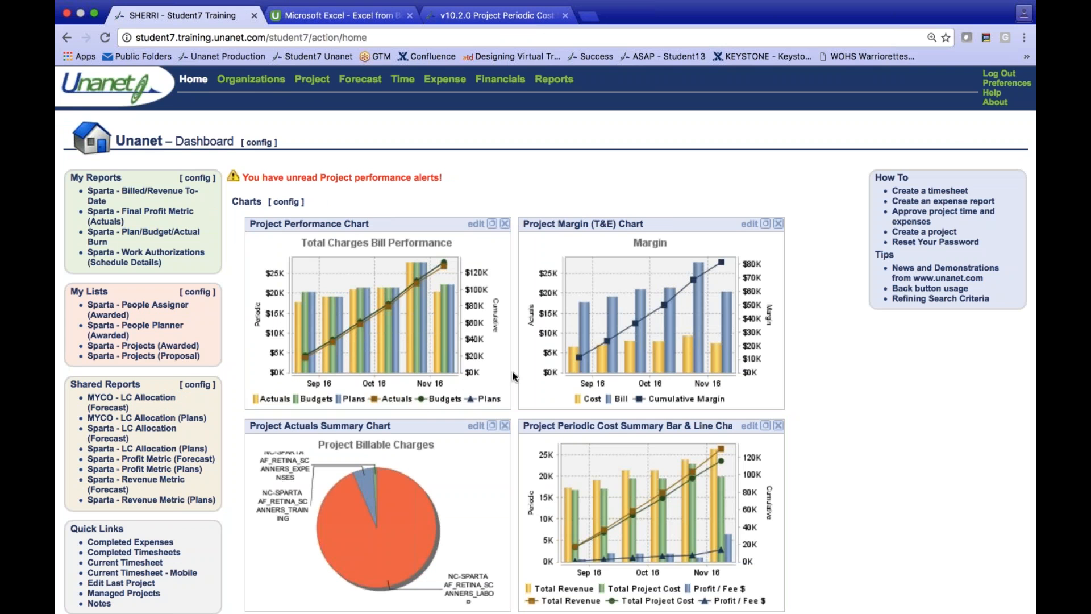
# - Open the Project Performance Chart full size and examine the actuals, budgets and plans for each period
pyautogui.click(482, 226)
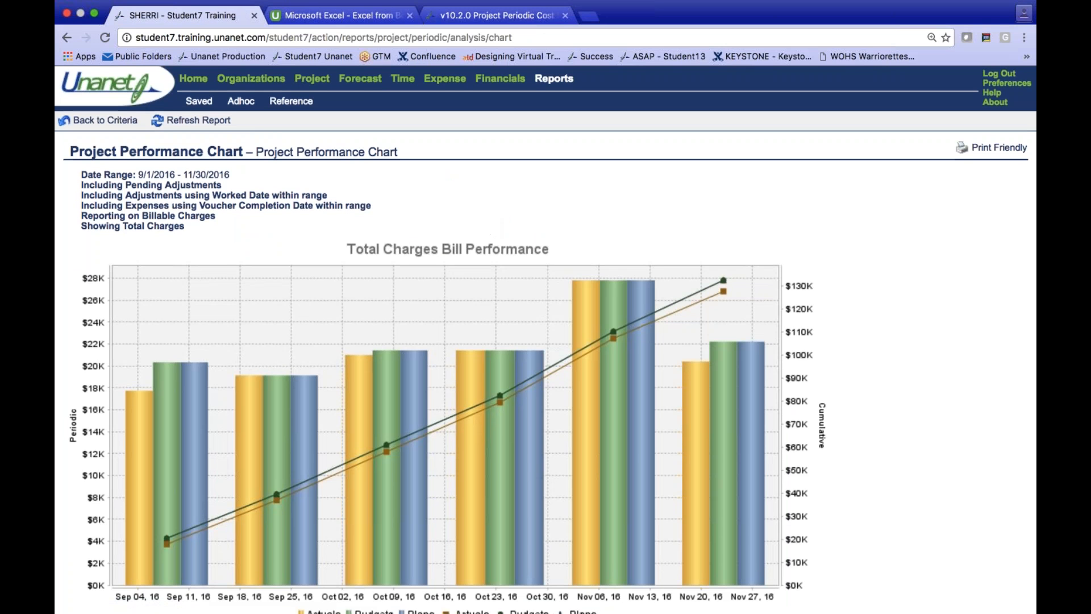
pyautogui.scroll(-2, 492, 230)
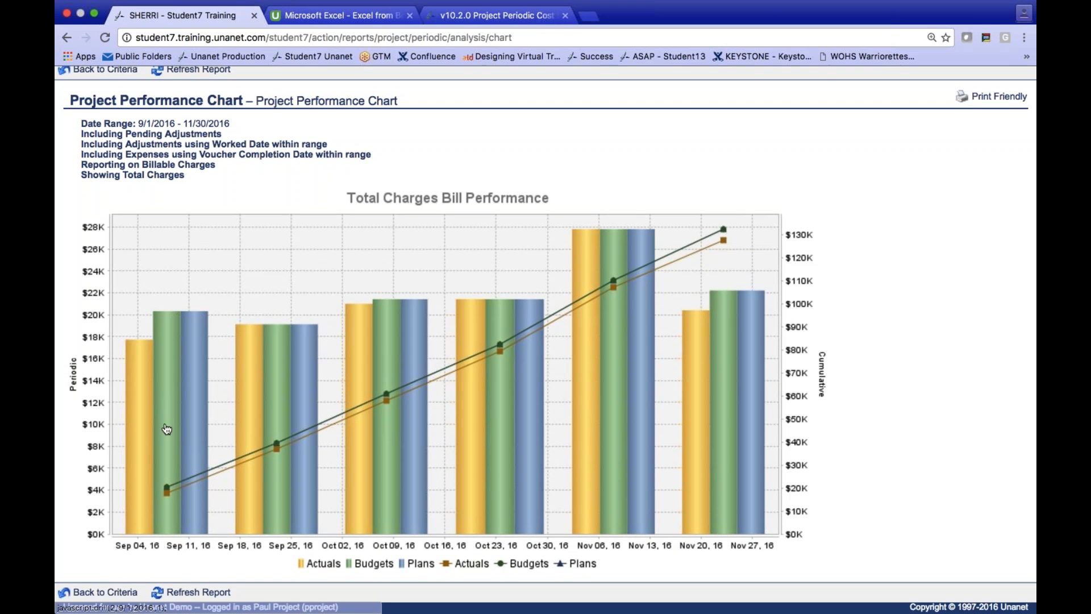
pyautogui.moveTo(197, 380)
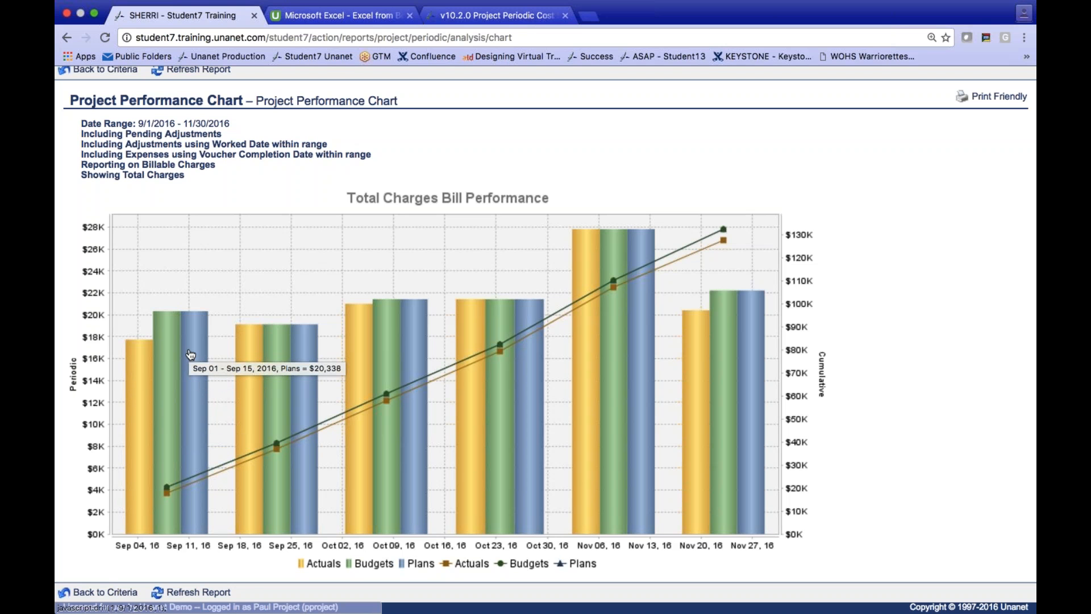
pyautogui.moveTo(136, 355)
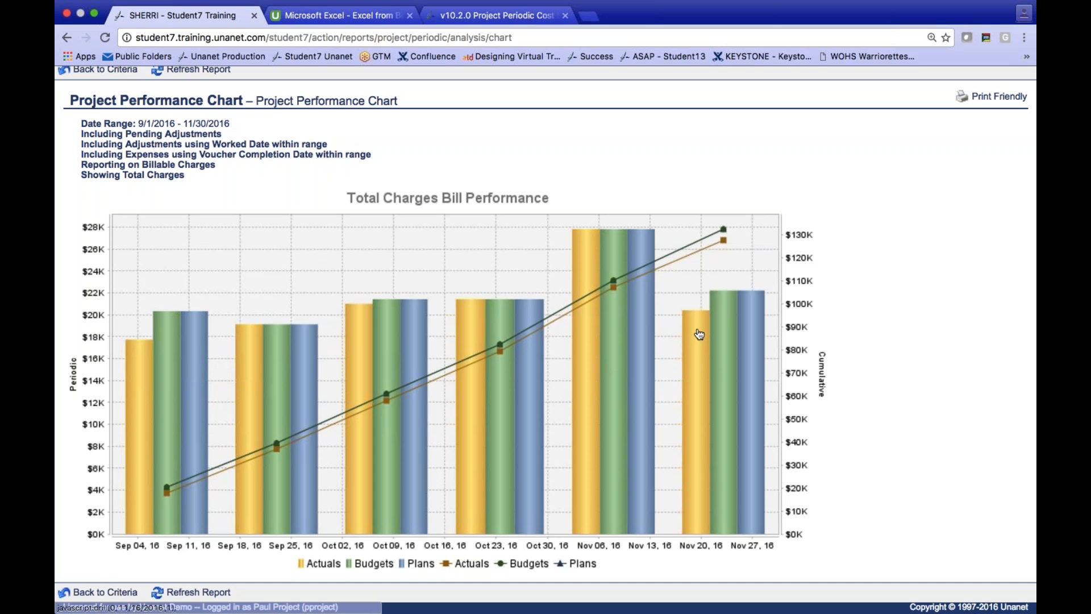
pyautogui.moveTo(698, 322)
pyautogui.moveTo(361, 316)
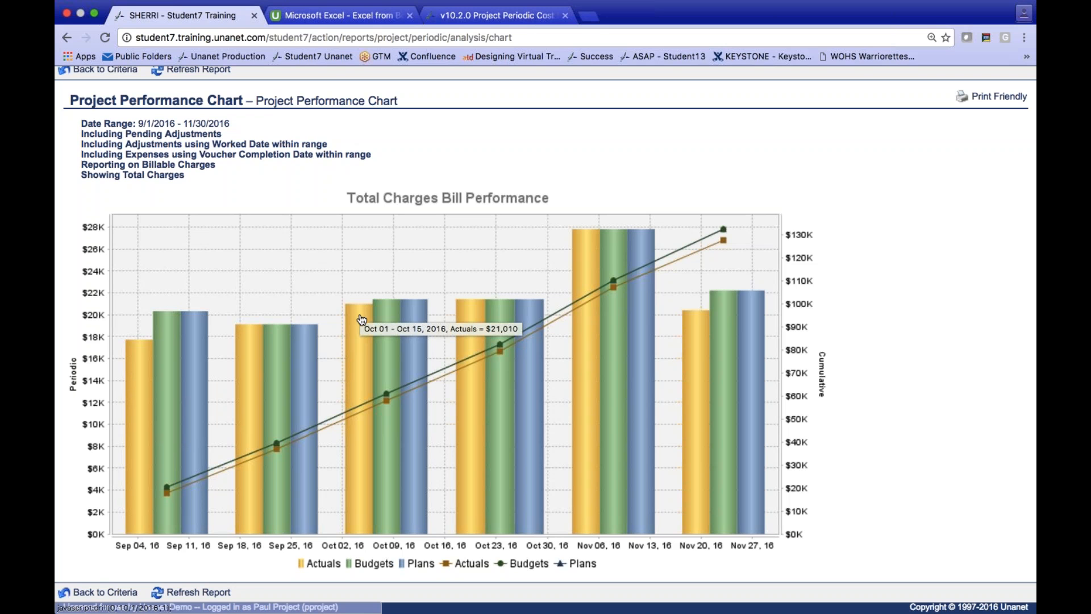
pyautogui.moveTo(180, 483)
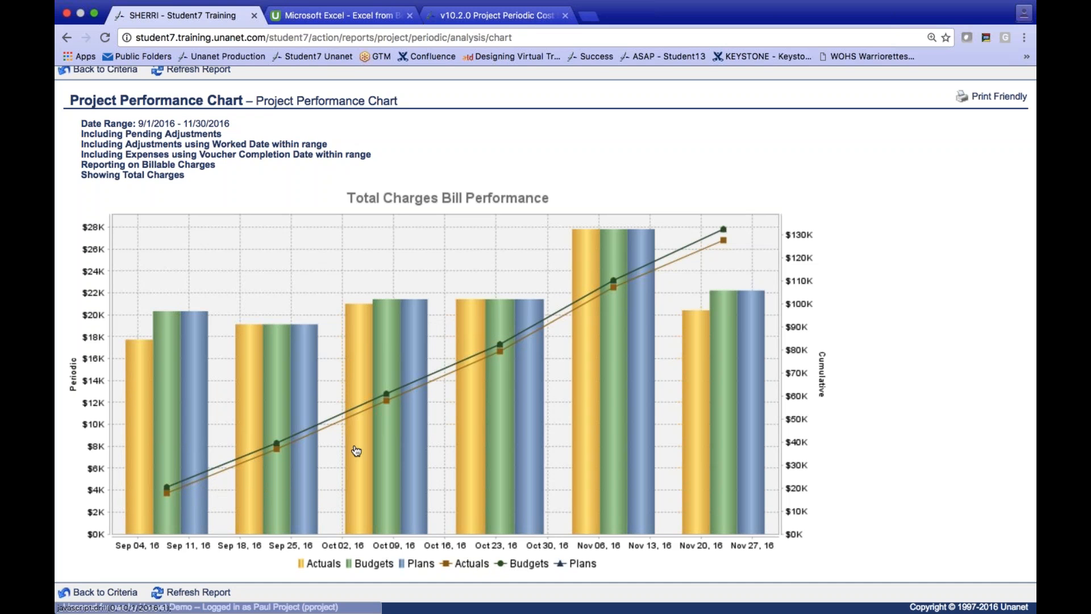
# - Drill into the late-September cumulative actuals of the Project Performance Chart, go back to the chart, and return to the dashboard
pyautogui.click(278, 445)
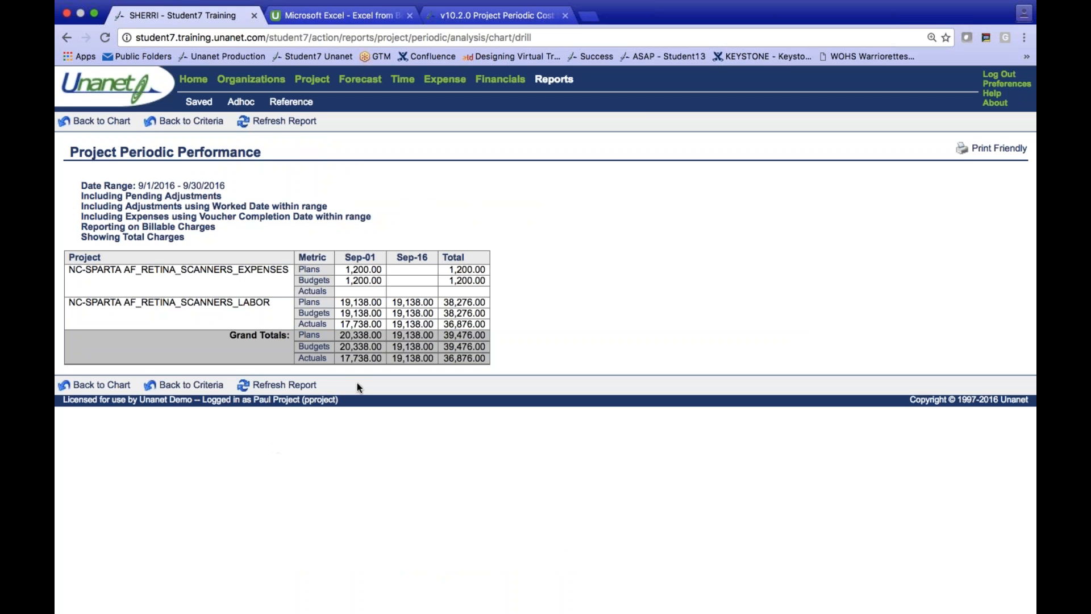
pyautogui.click(116, 121)
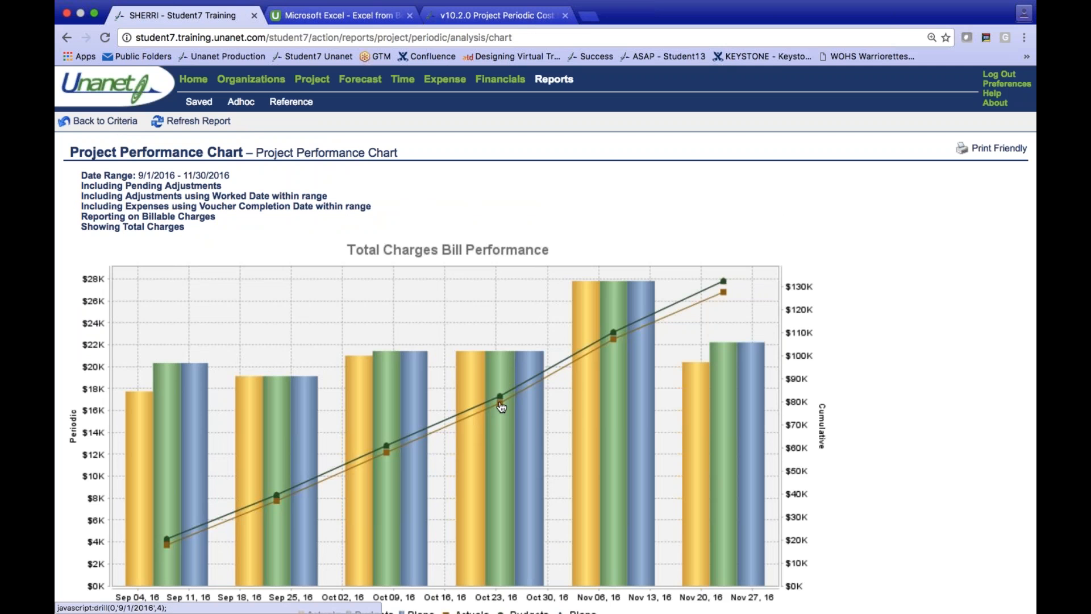
pyautogui.moveTo(502, 406)
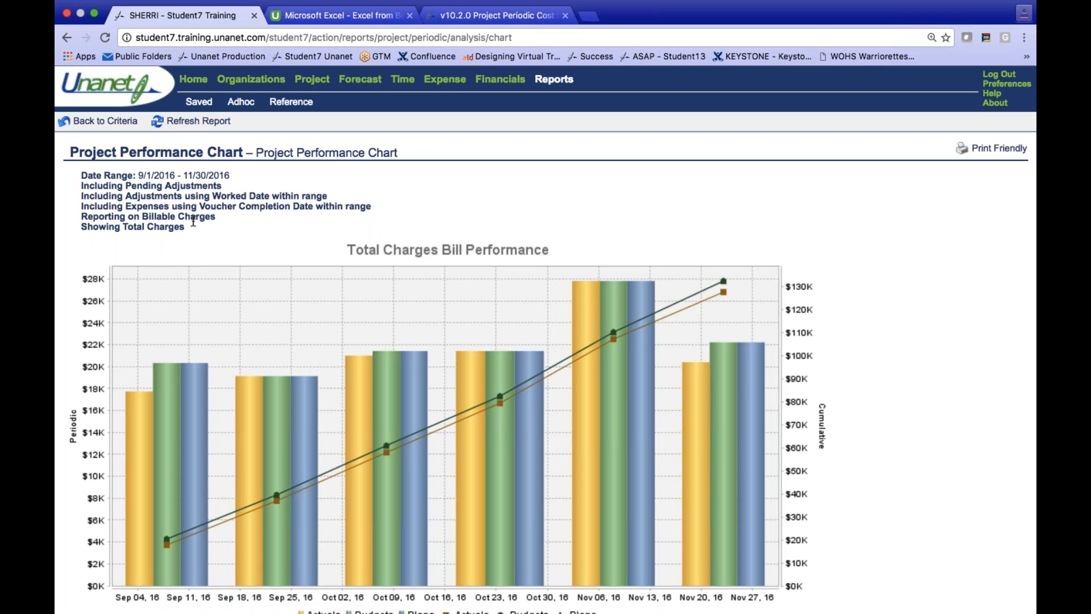
pyautogui.click(194, 79)
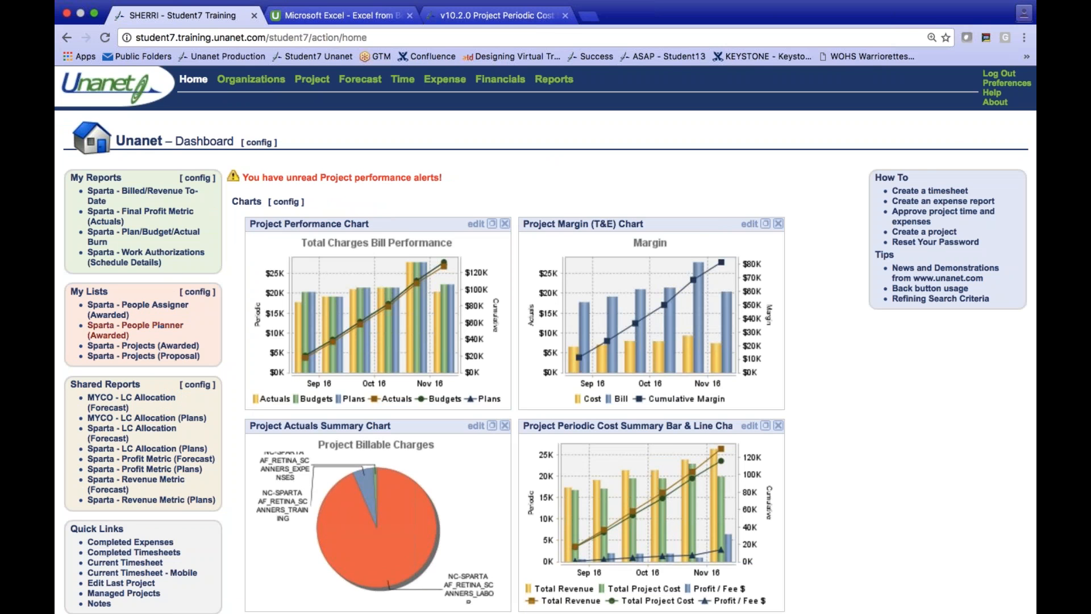
# - Open the criteria of the Sparta - Revenue Metric (Forecast) report and set the use-actuals-through date to 11/30/2016
pyautogui.click(166, 482)
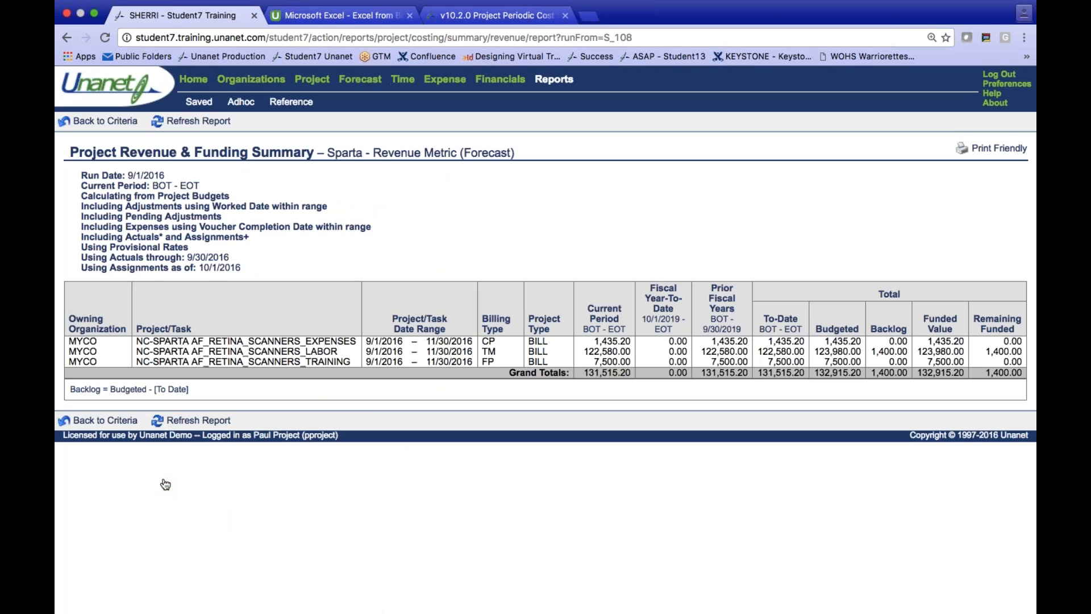
pyautogui.click(108, 120)
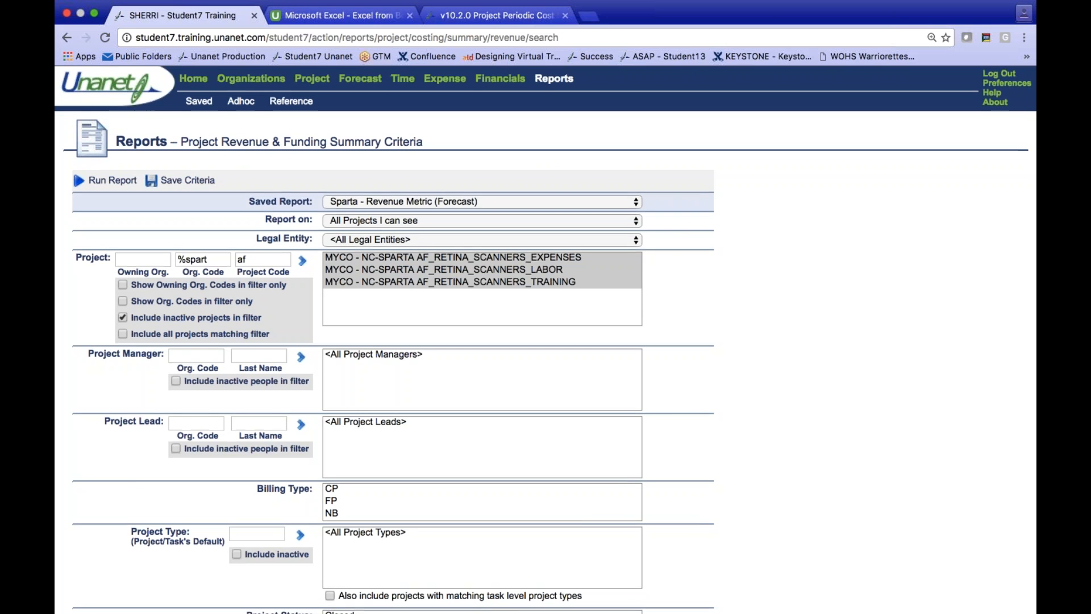
pyautogui.scroll(-5, 545, 340)
pyautogui.scroll(-3, 546, 340)
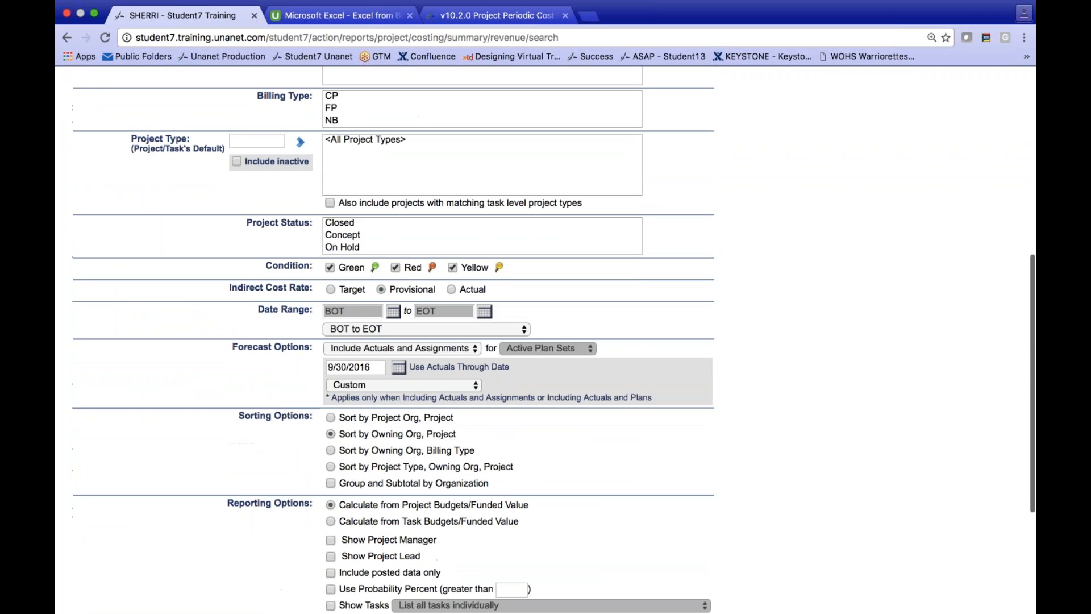
pyautogui.click(398, 364)
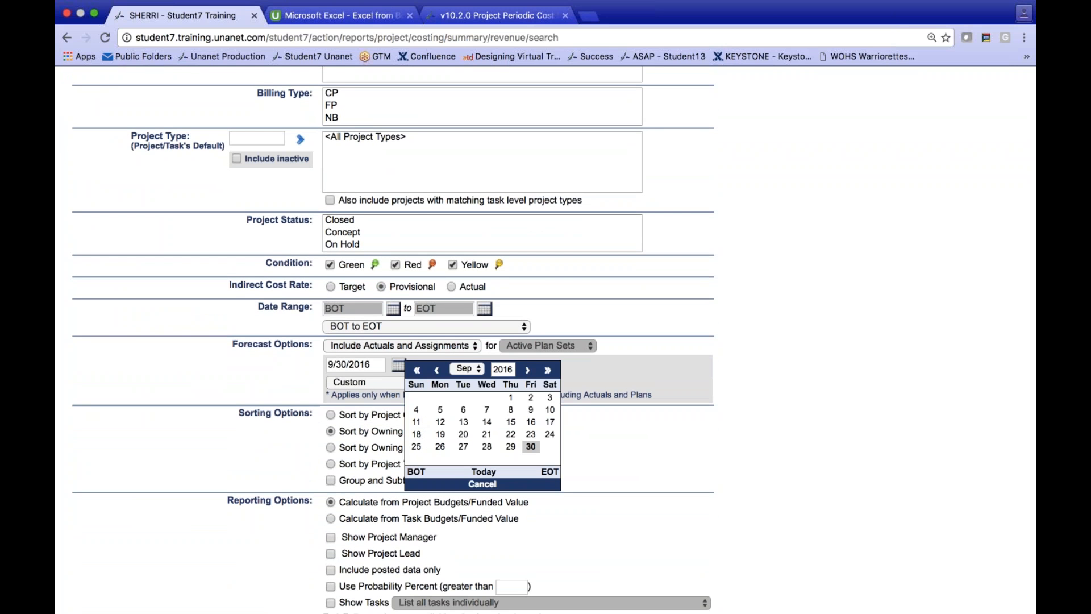
pyautogui.click(528, 370)
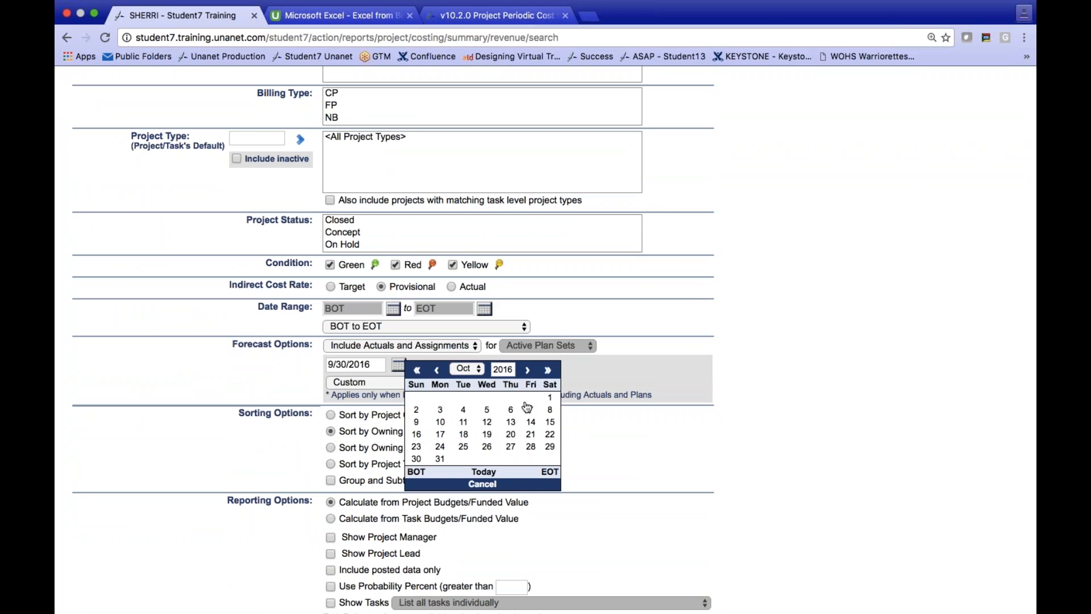
pyautogui.click(528, 370)
pyautogui.click(486, 446)
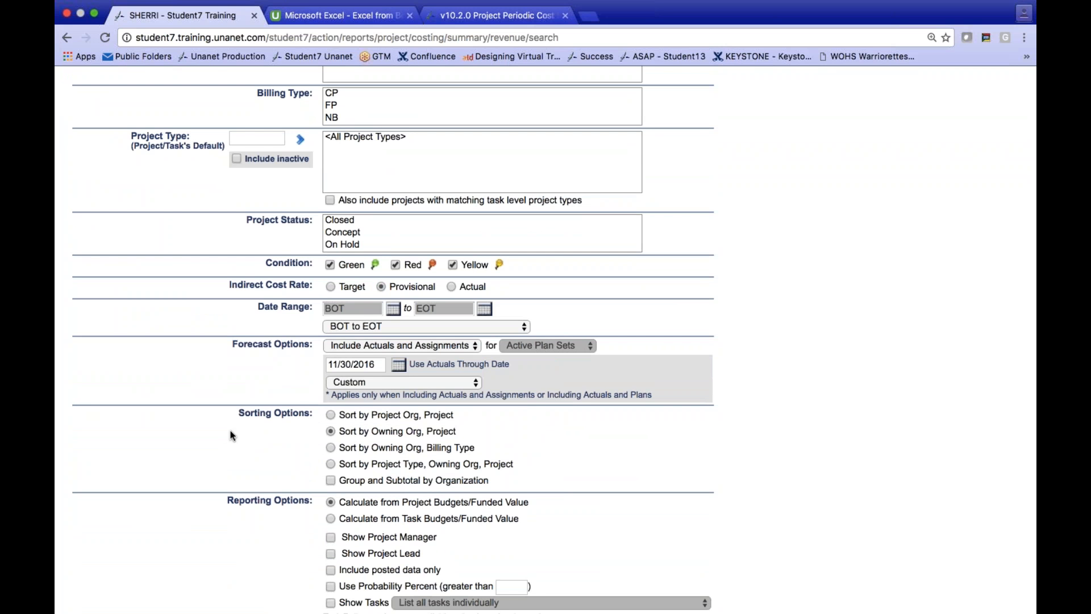
# - Set the revenue report's forecast option to Include Actuals Only, run the report, and return to the dashboard
pyautogui.click(343, 347)
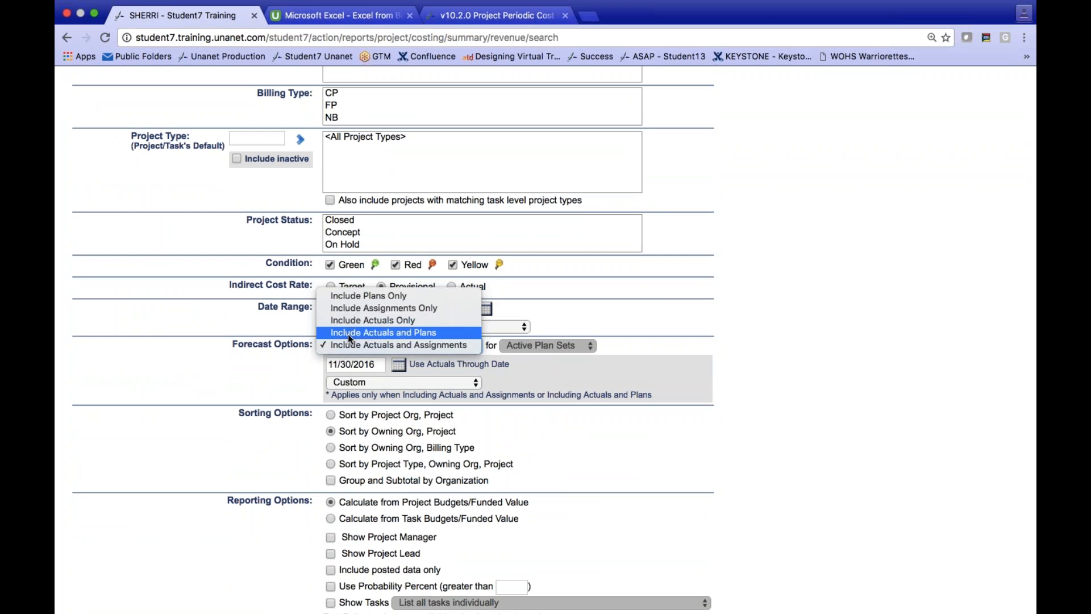
pyautogui.click(350, 321)
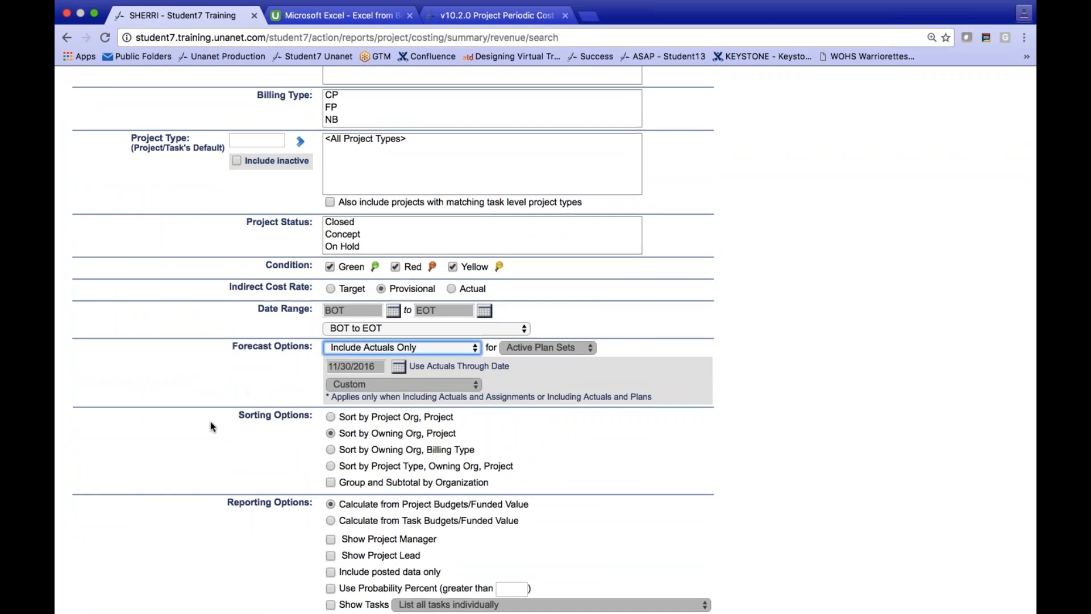
pyautogui.scroll(2, 210, 421)
pyautogui.scroll(10, 210, 422)
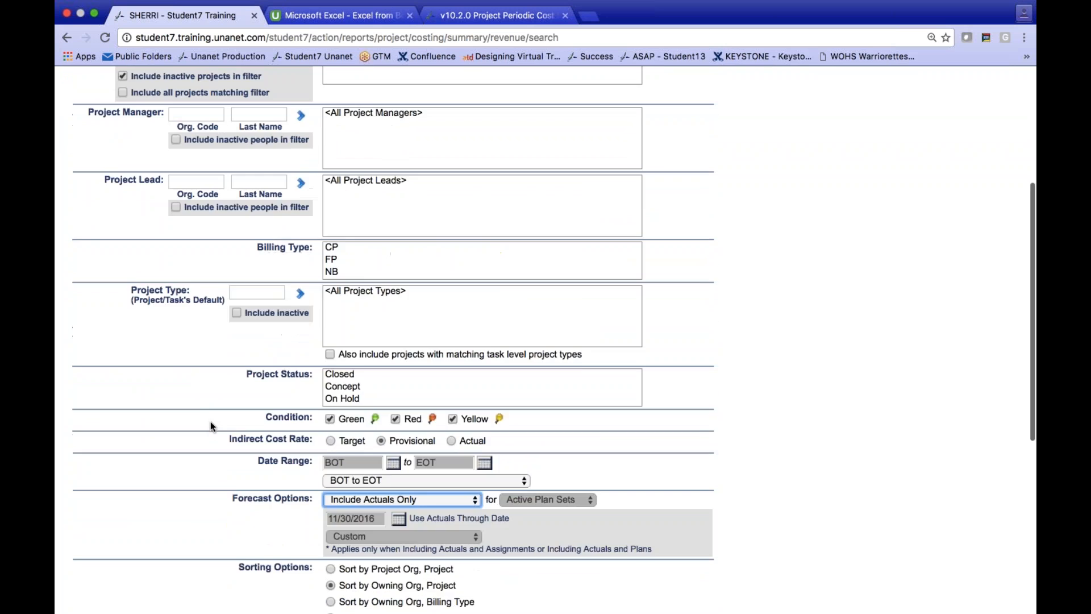
pyautogui.click(108, 182)
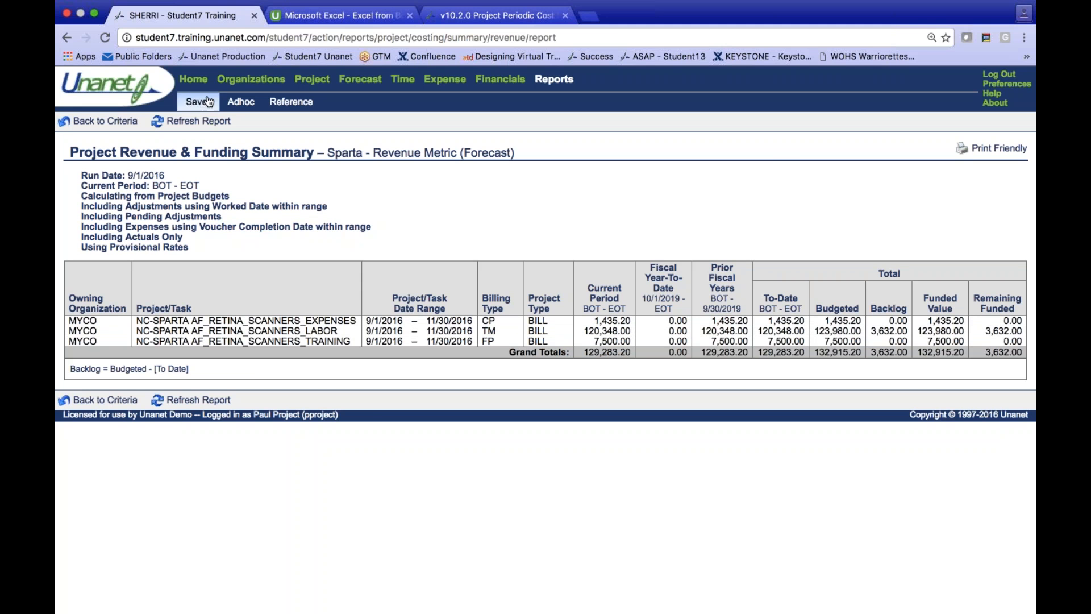
pyautogui.click(195, 81)
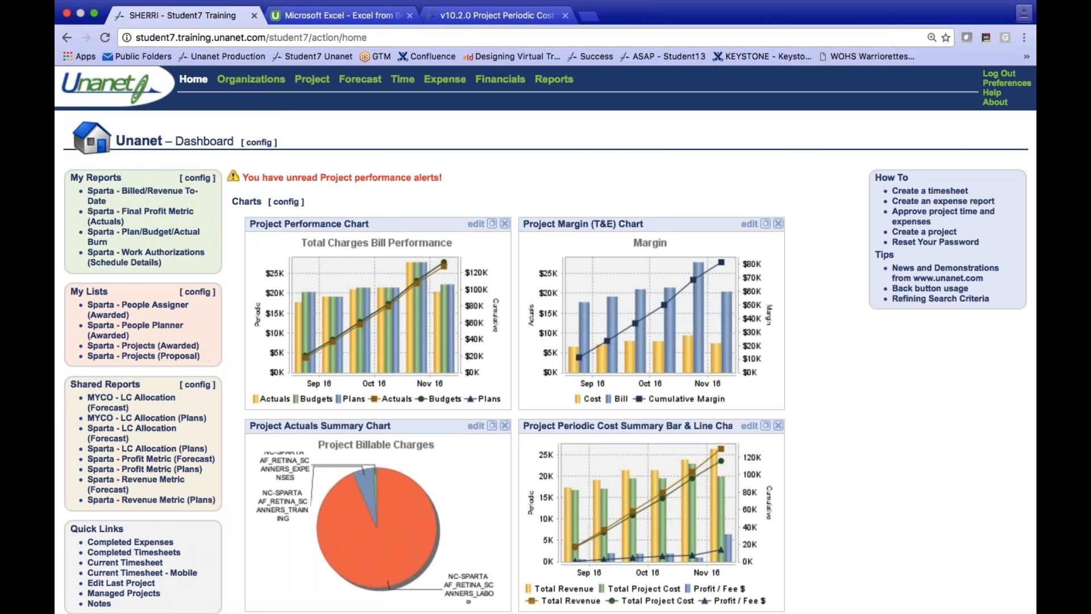
# - Open the criteria of the Sparta - Profit Metric (Forecast) report and set the use-actuals-through date to 11/30/2016
pyautogui.click(164, 461)
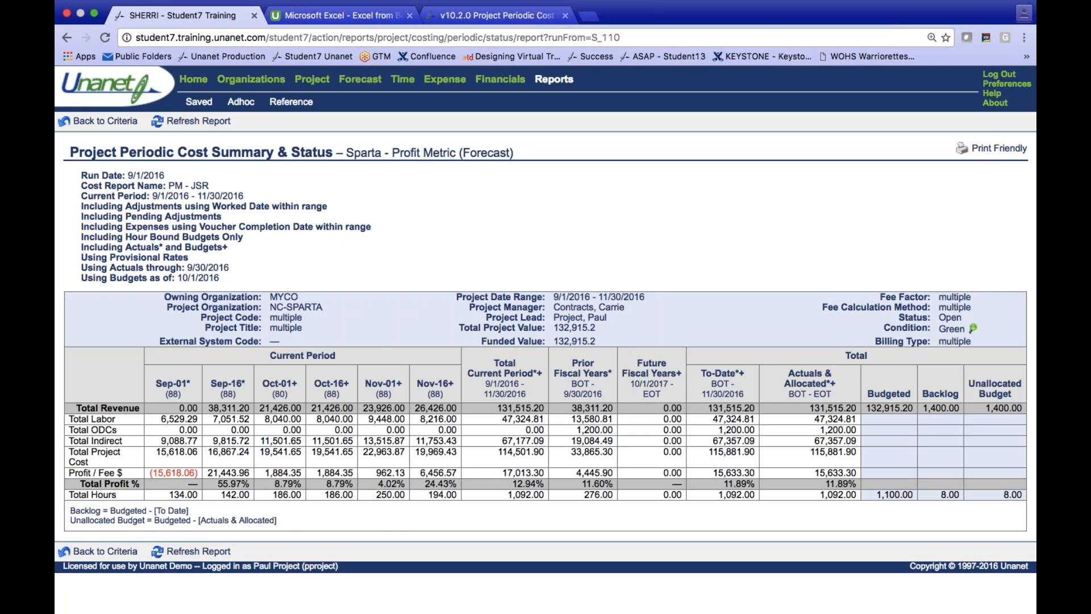
pyautogui.click(105, 120)
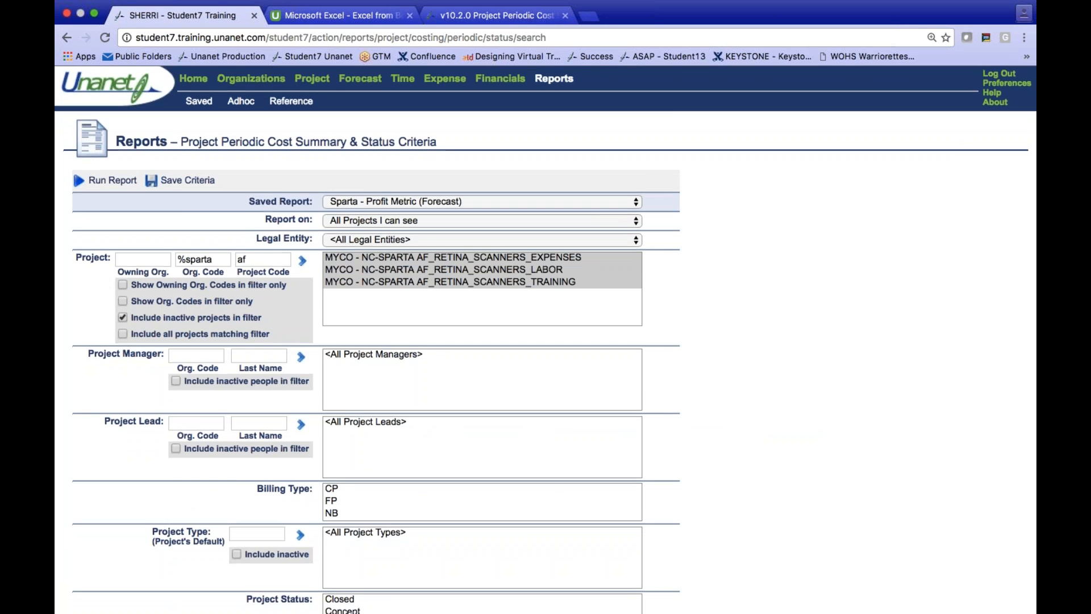
pyautogui.scroll(-5, 546, 341)
pyautogui.scroll(-4, 354, 470)
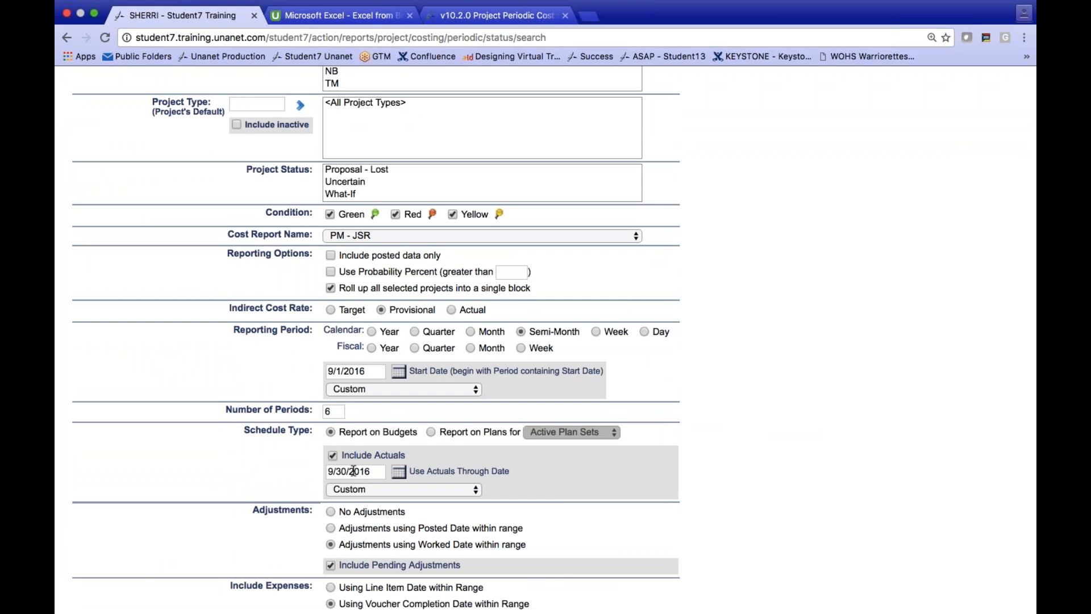
pyautogui.click(398, 471)
pyautogui.click(526, 481)
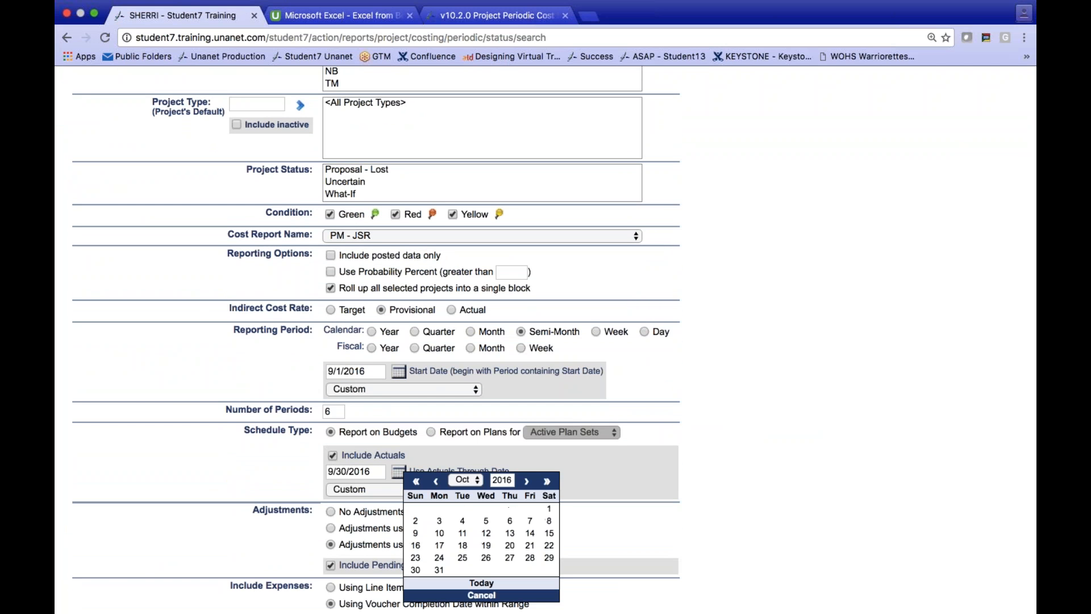
pyautogui.click(526, 481)
pyautogui.click(486, 559)
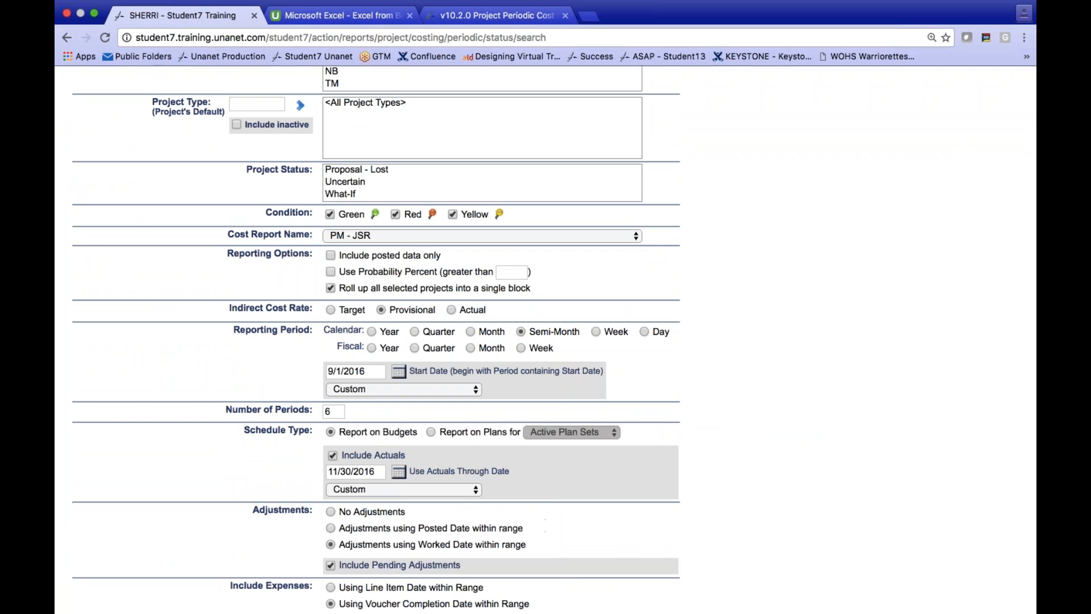
# - Run the profit metric report with the updated criteria, examine revenue, cost and profit per period, and return to the dashboard
pyautogui.scroll(10, 375, 335)
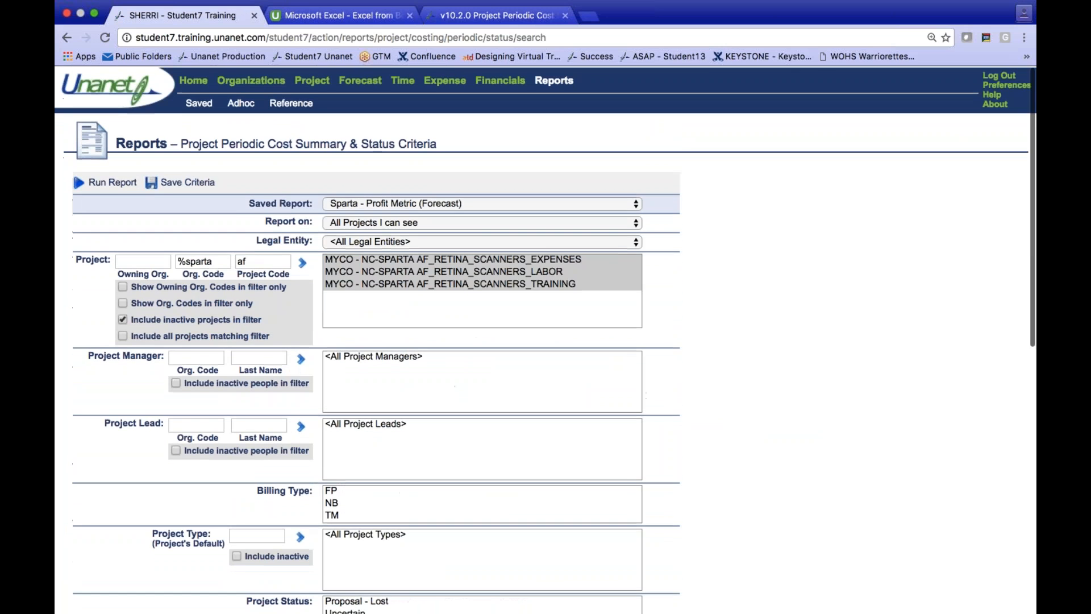
pyautogui.click(115, 187)
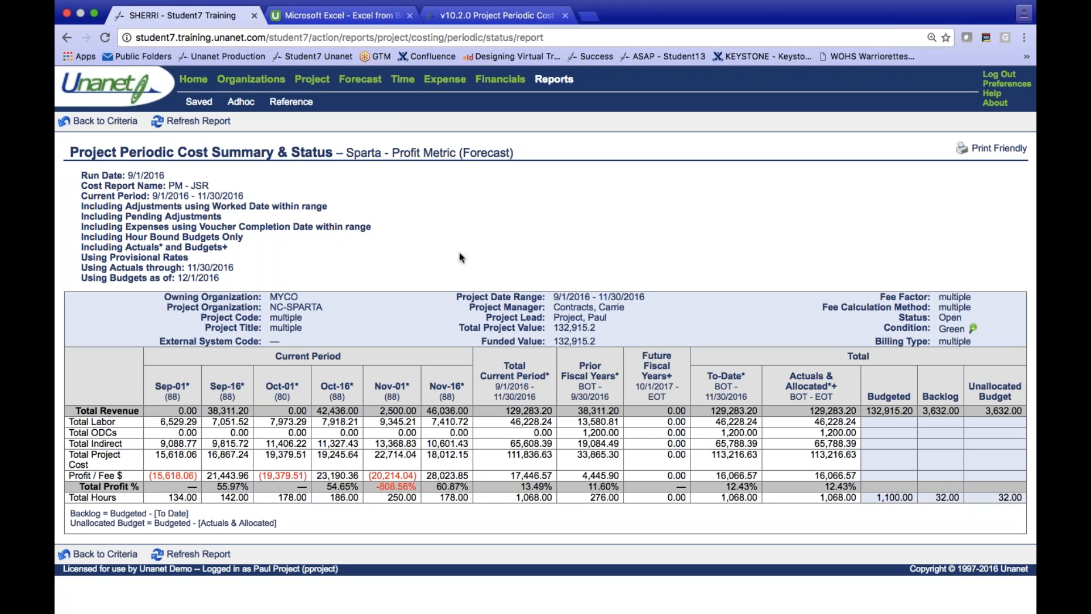
pyautogui.click(199, 83)
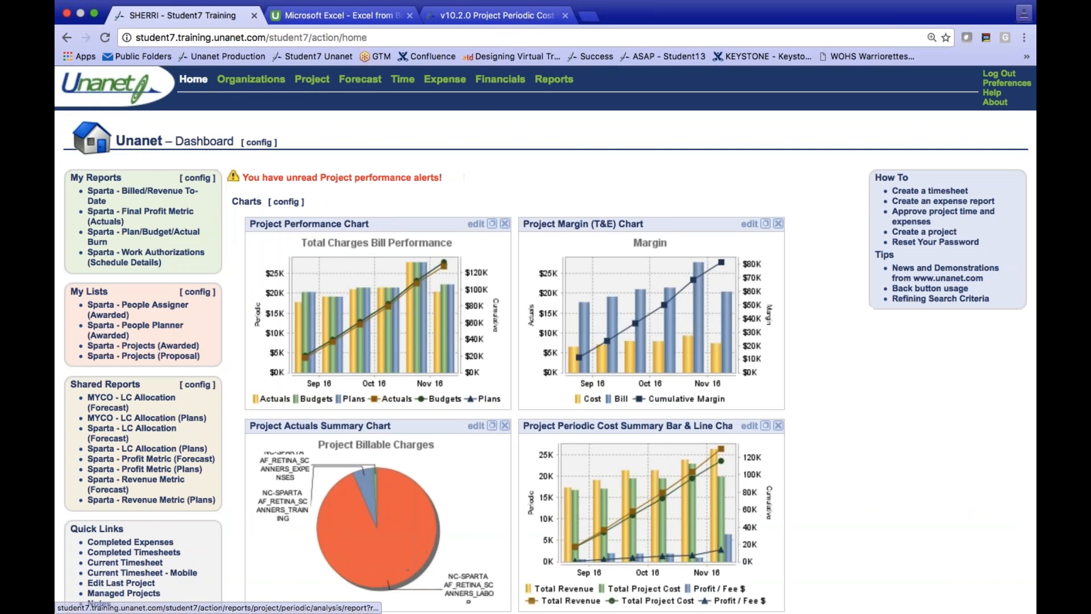
# - Run the Sparta - Plan/Budget/Actual Burn report, go back to its criteria, and review the period, cell, row, column and expense options
pyautogui.click(163, 237)
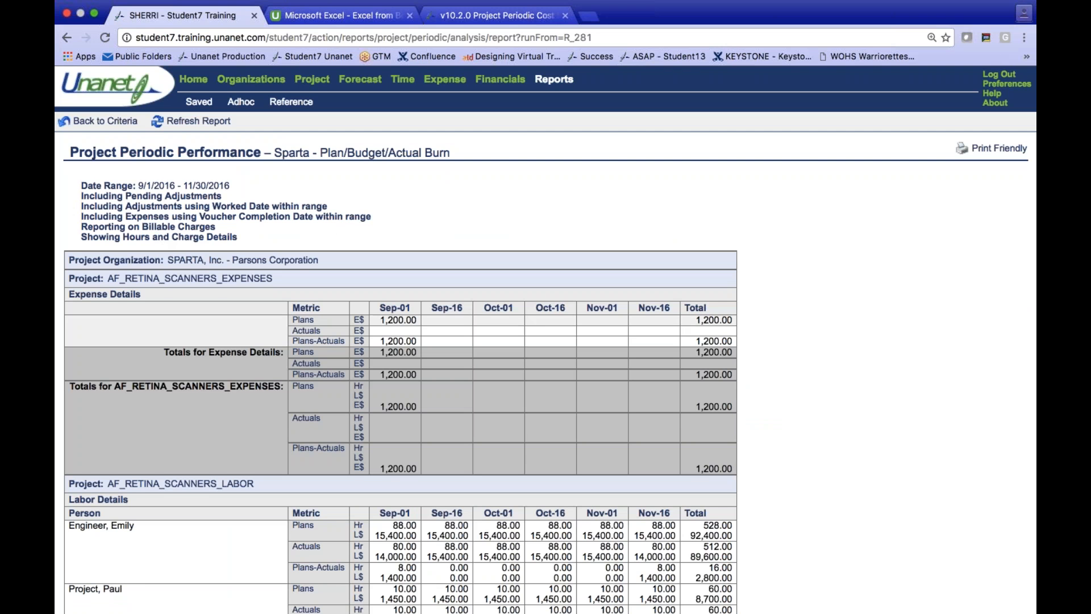
pyautogui.scroll(-1, 164, 238)
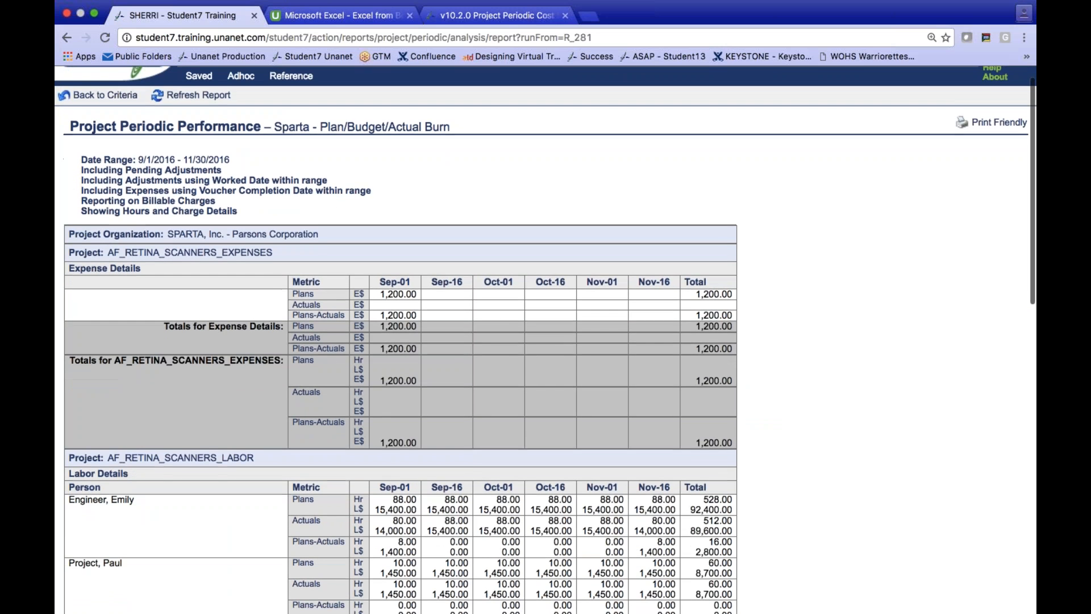
pyautogui.scroll(1, 95, 153)
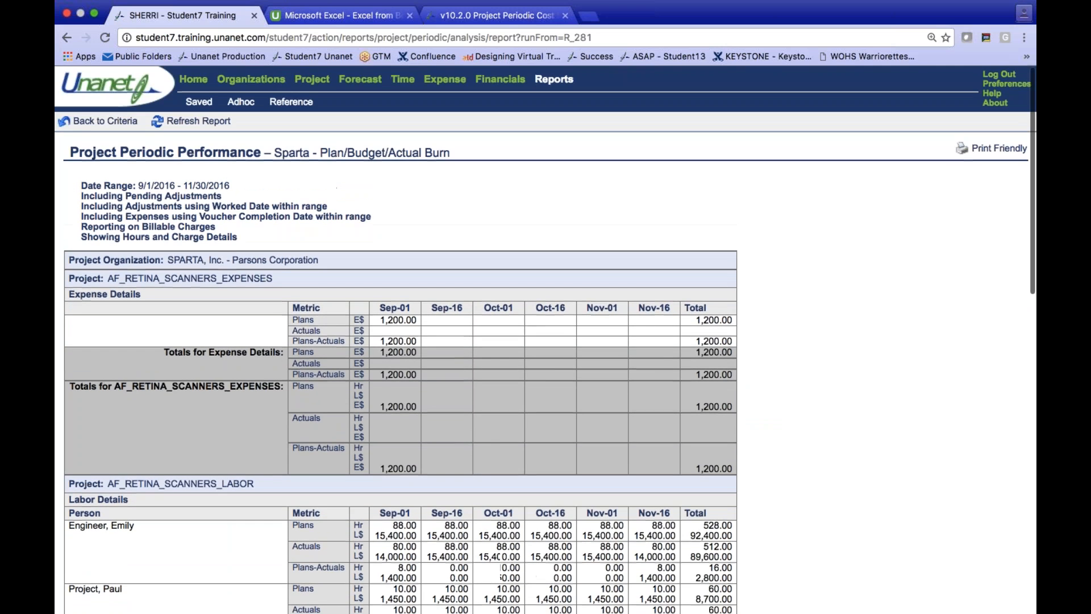
pyautogui.click(91, 123)
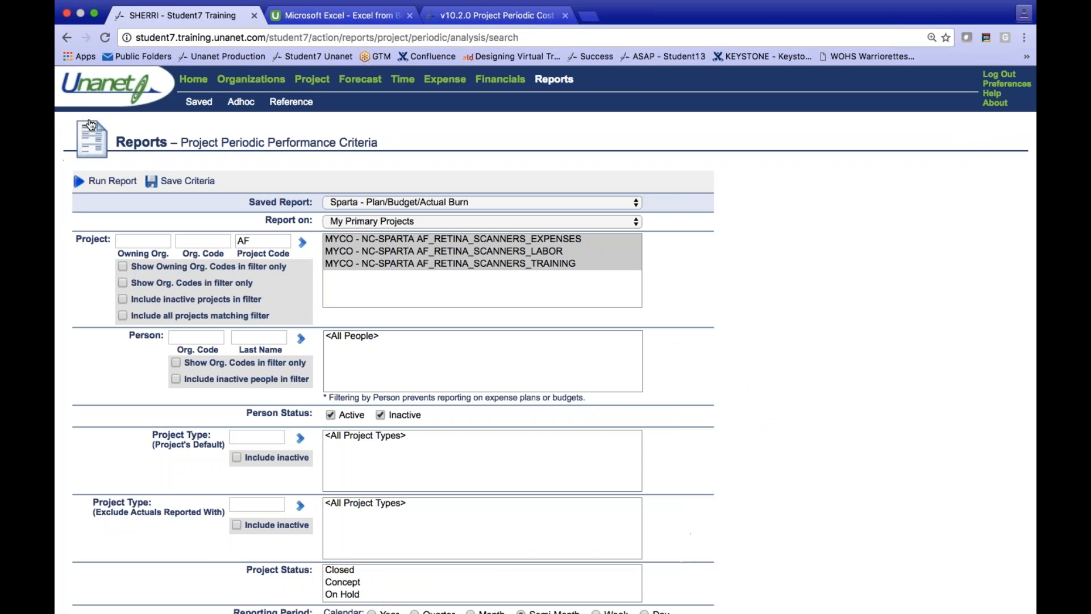
pyautogui.scroll(-10, 91, 123)
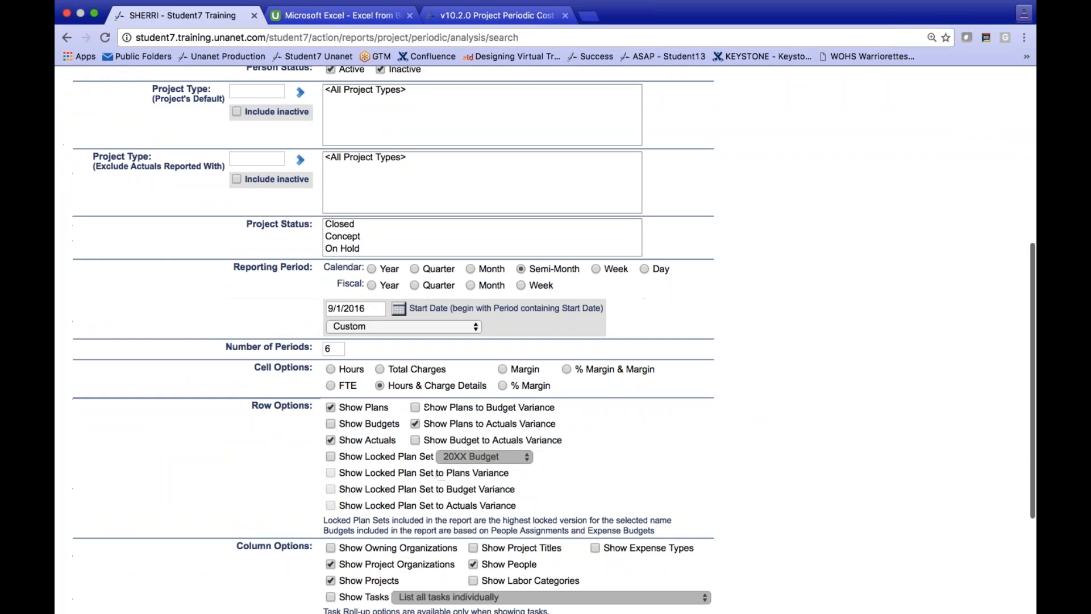
pyautogui.scroll(-3, 229, 477)
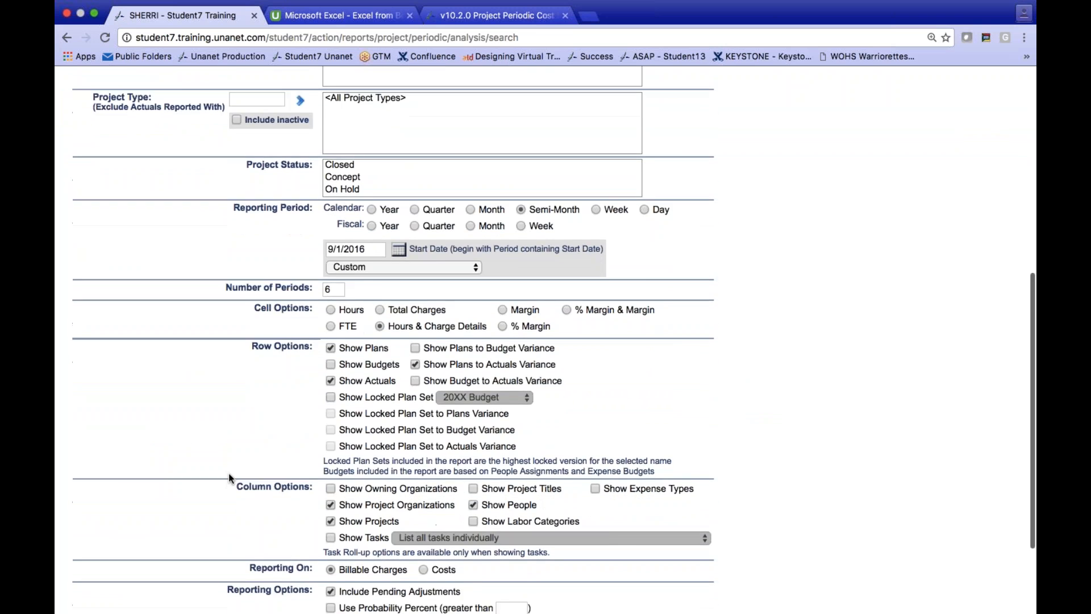
pyautogui.scroll(-1, 229, 478)
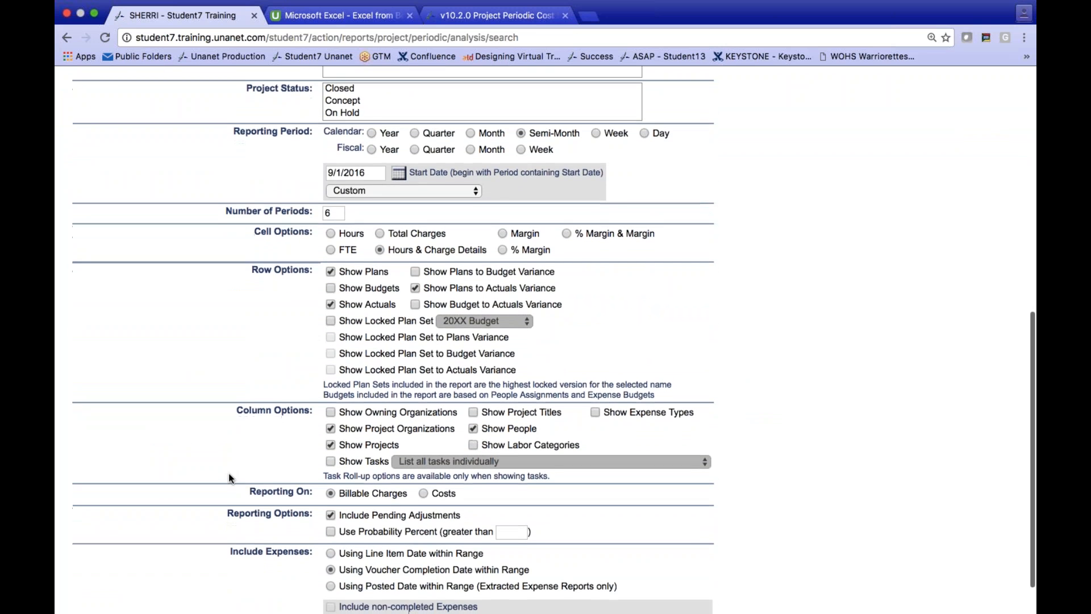
pyautogui.scroll(-2, 228, 473)
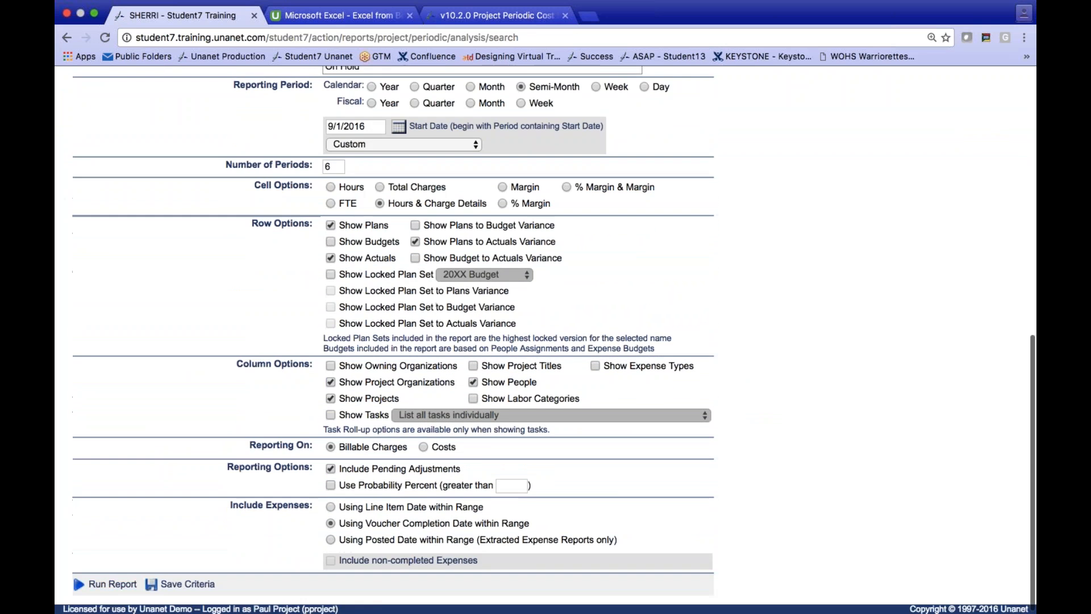
# - Rerun the Plan/Budget/Actual Burn report and examine the planned-versus-actual variances per person and total for AF_RETINA_SCANNERS_LABOR
pyautogui.click(111, 586)
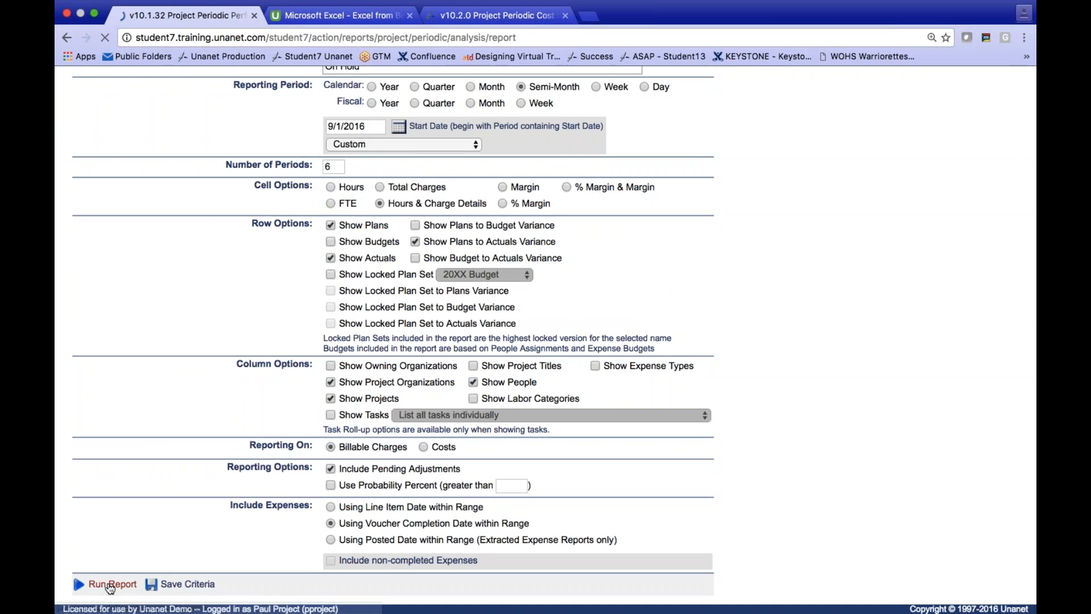
pyautogui.scroll(-10, 189, 507)
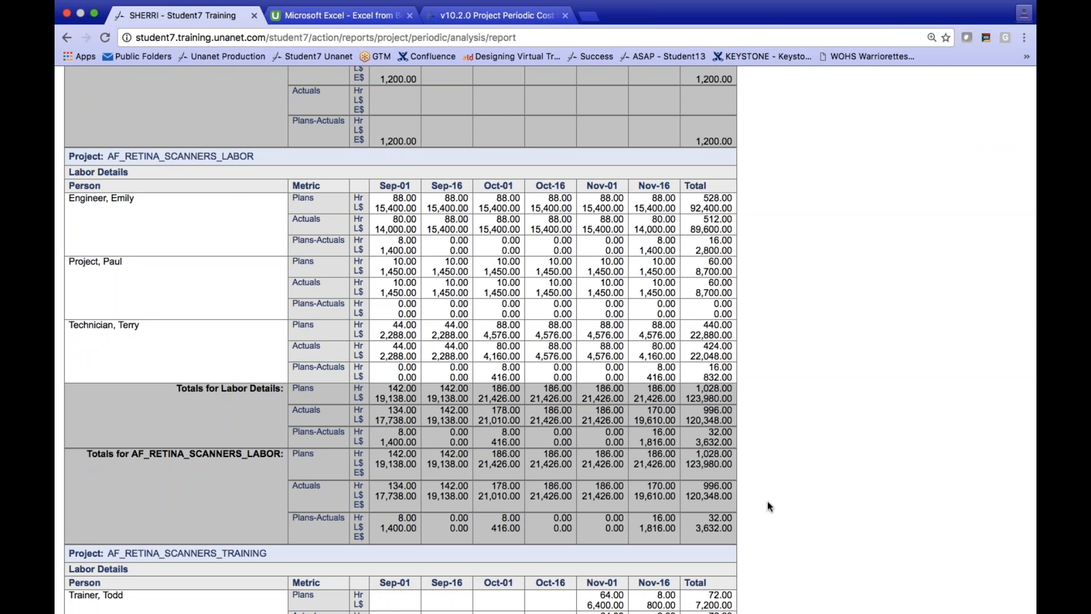
pyautogui.scroll(5, 768, 506)
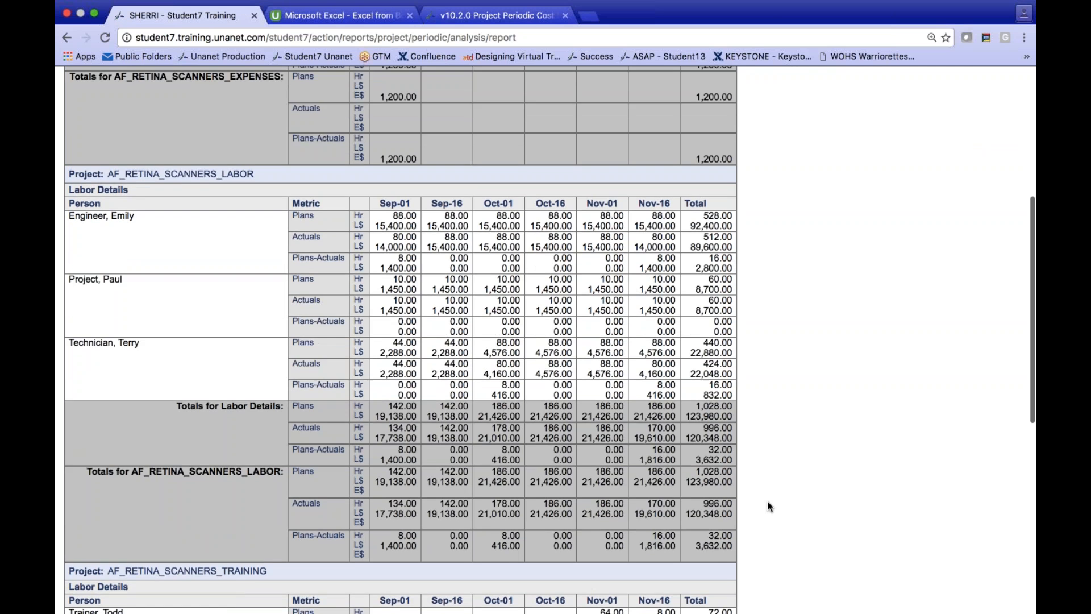
pyautogui.scroll(1, 769, 506)
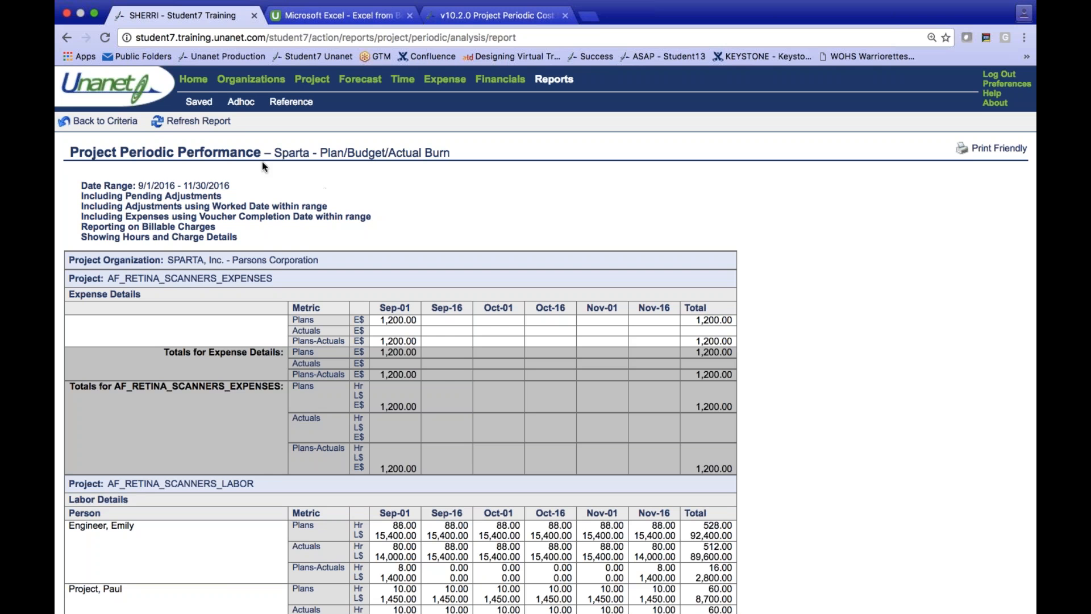
# - Run the Sparta - Billed/Revenue To-Date report from the dashboard and open the Billing & Revenue Post search under financials
pyautogui.click(192, 82)
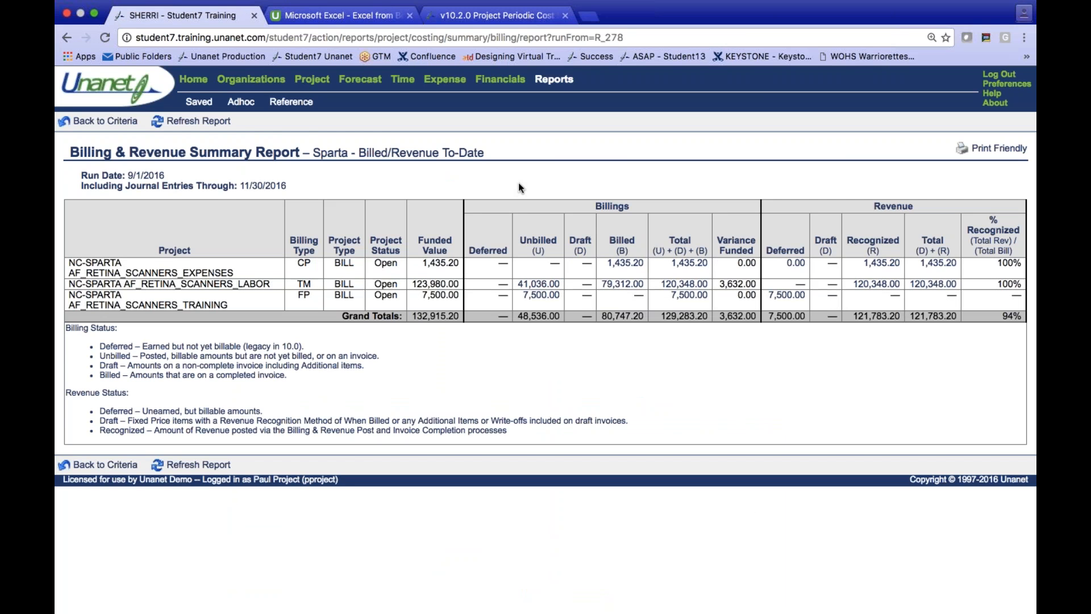
pyautogui.click(500, 79)
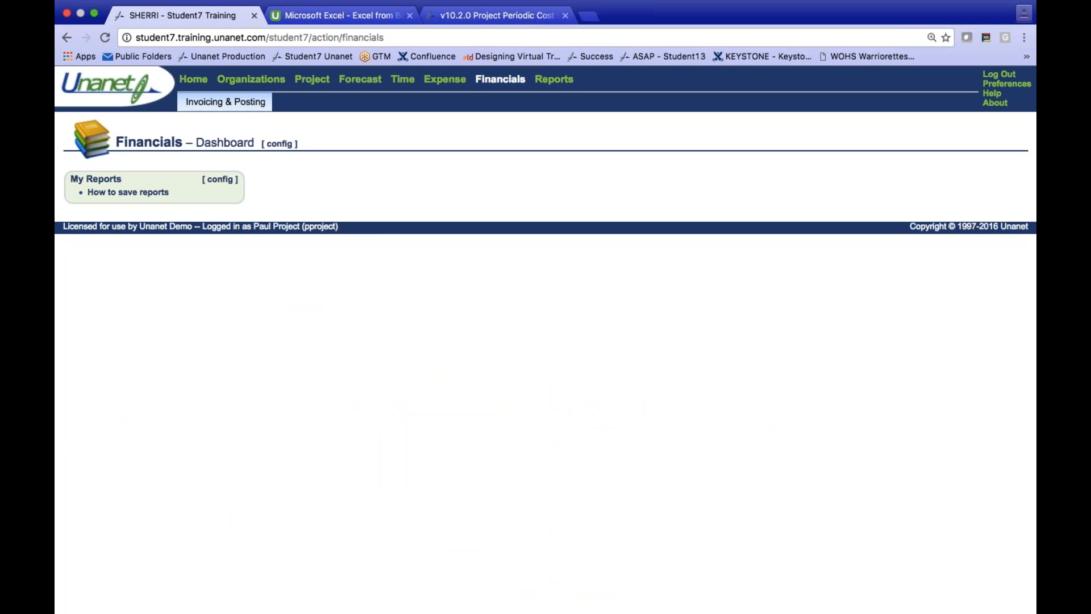
pyautogui.moveTo(197, 104)
pyautogui.click(203, 133)
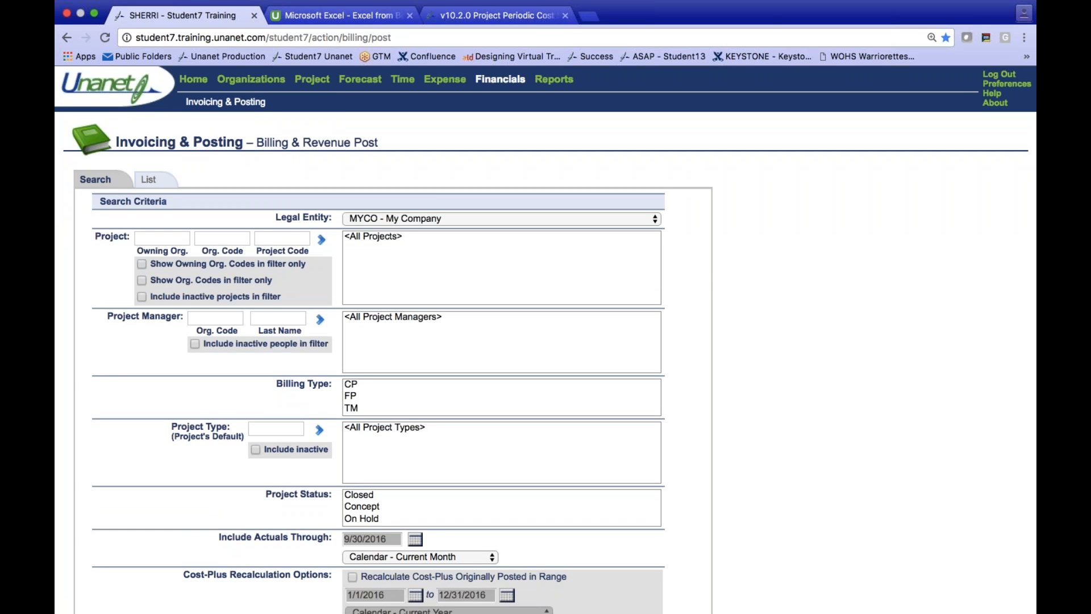
# - Set the Include Actuals Through date of the Billing & Revenue Post search to a custom 11/30/2016
pyautogui.scroll(-4, 170, 429)
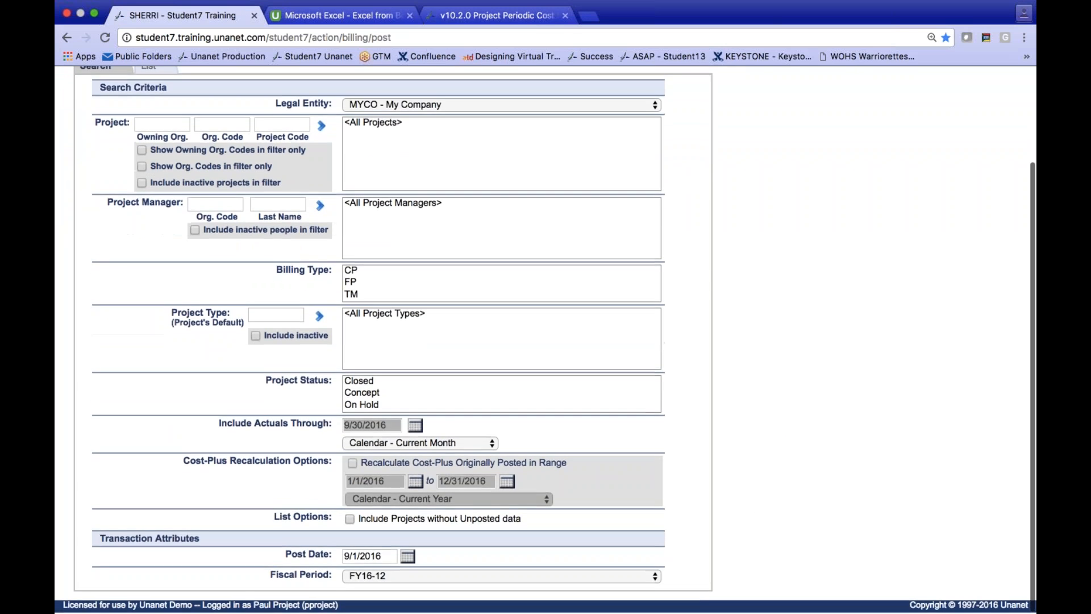
pyautogui.click(411, 444)
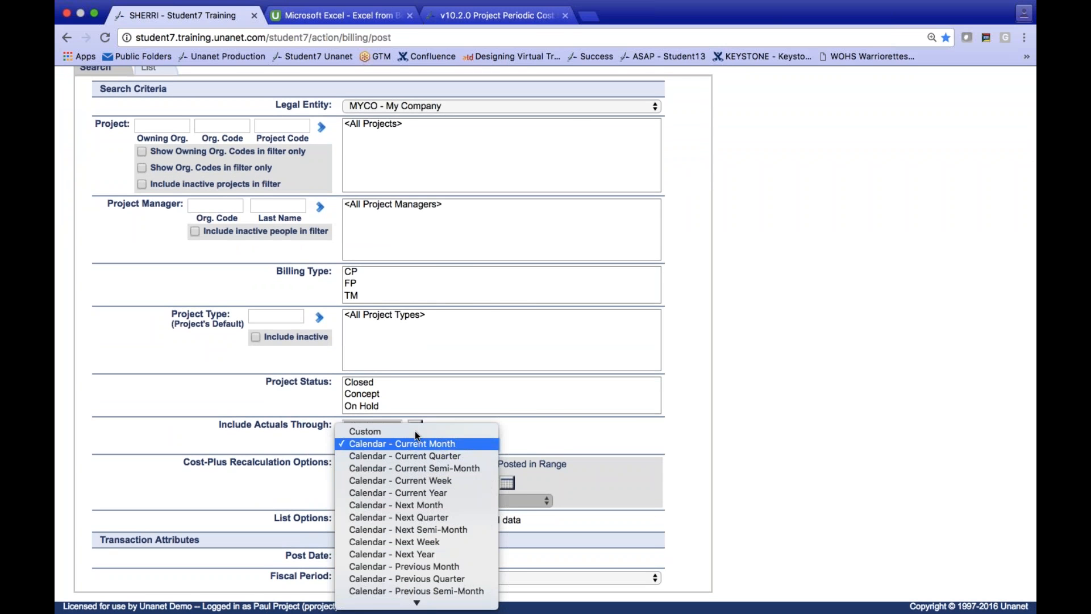
pyautogui.click(415, 426)
pyautogui.click(416, 425)
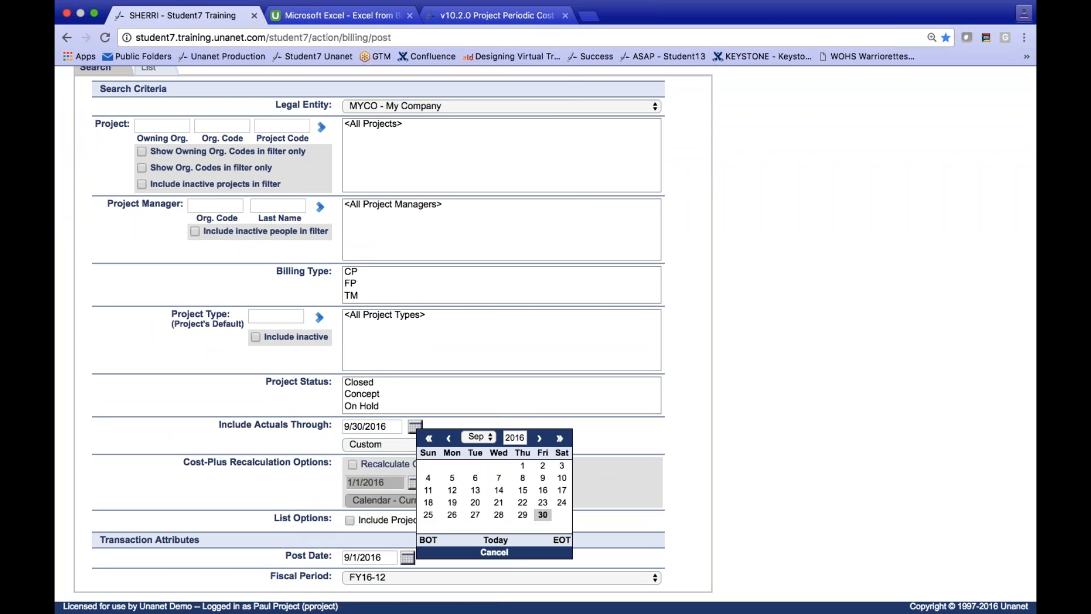
pyautogui.click(539, 438)
pyautogui.click(539, 438)
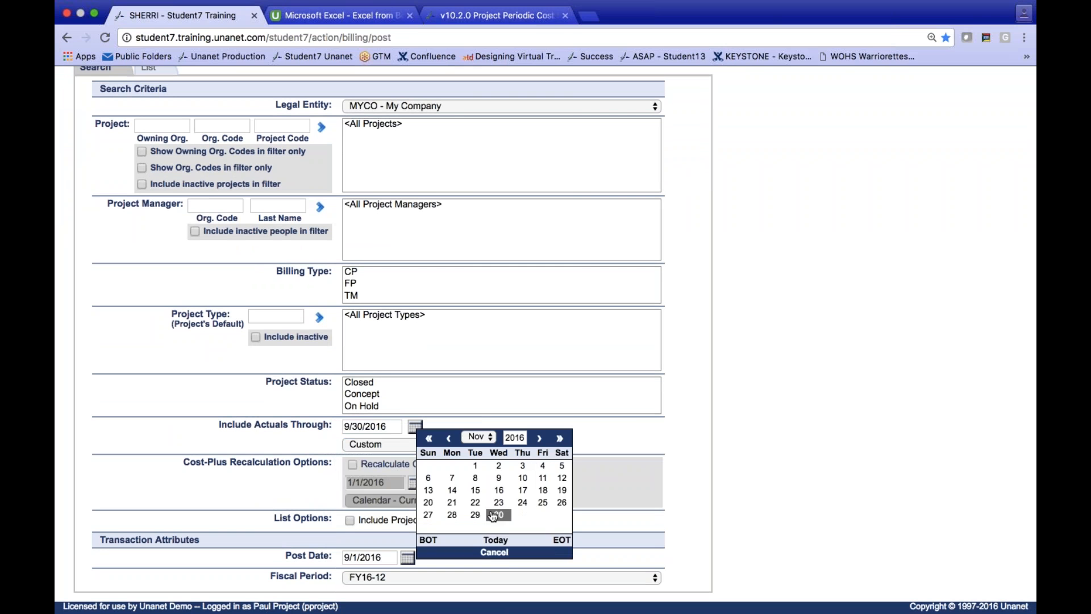
pyautogui.click(498, 515)
# - Set the Post Date to 11/30/2016 and list the projects with unposted billings and revenue
pyautogui.click(408, 557)
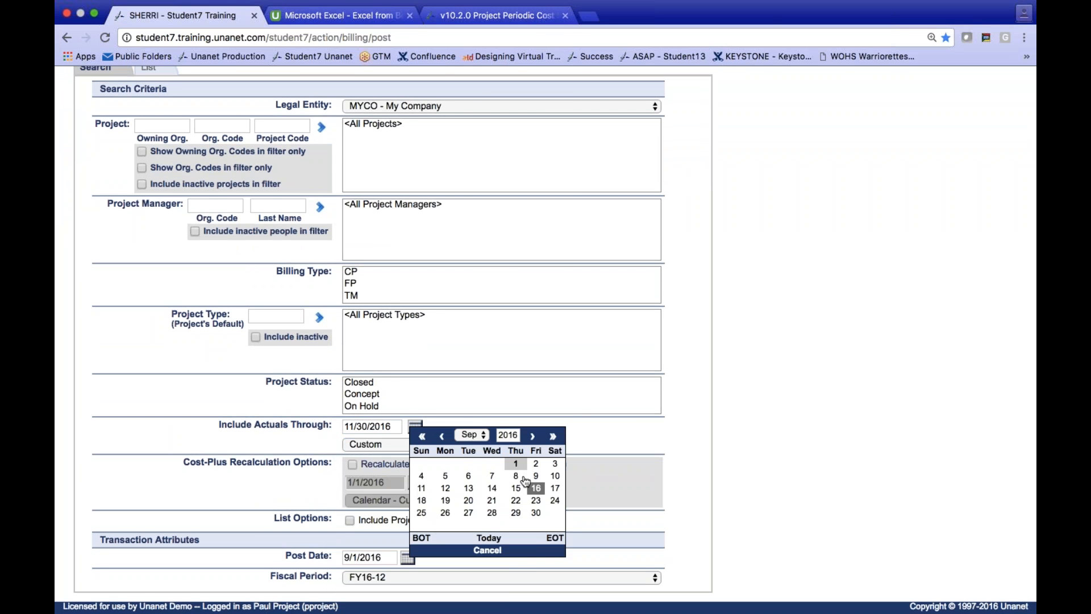
pyautogui.click(532, 436)
pyautogui.click(533, 437)
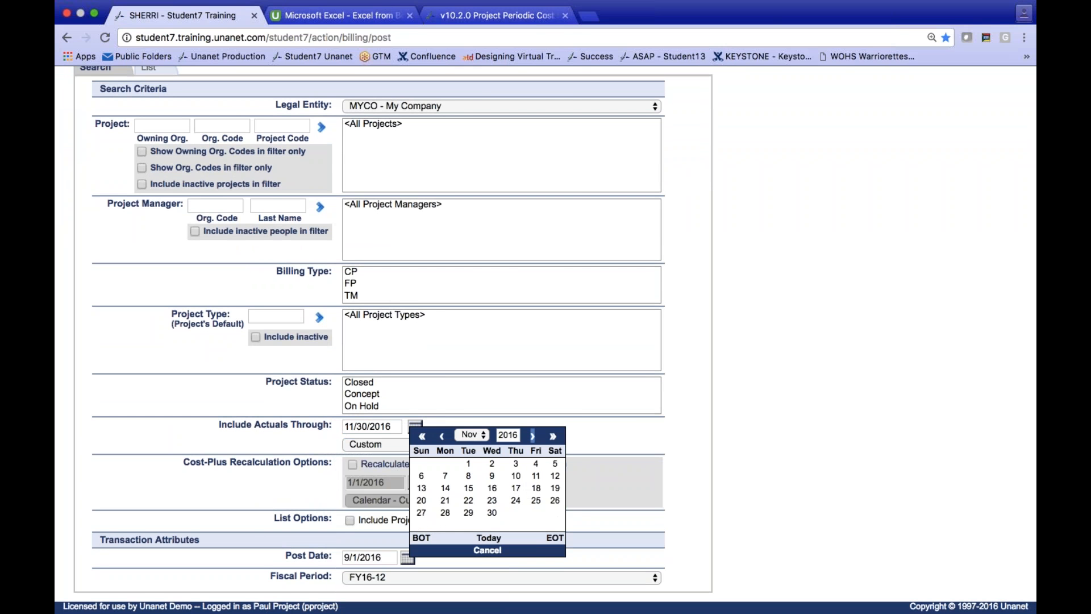
pyautogui.click(492, 512)
pyautogui.scroll(3, 330, 502)
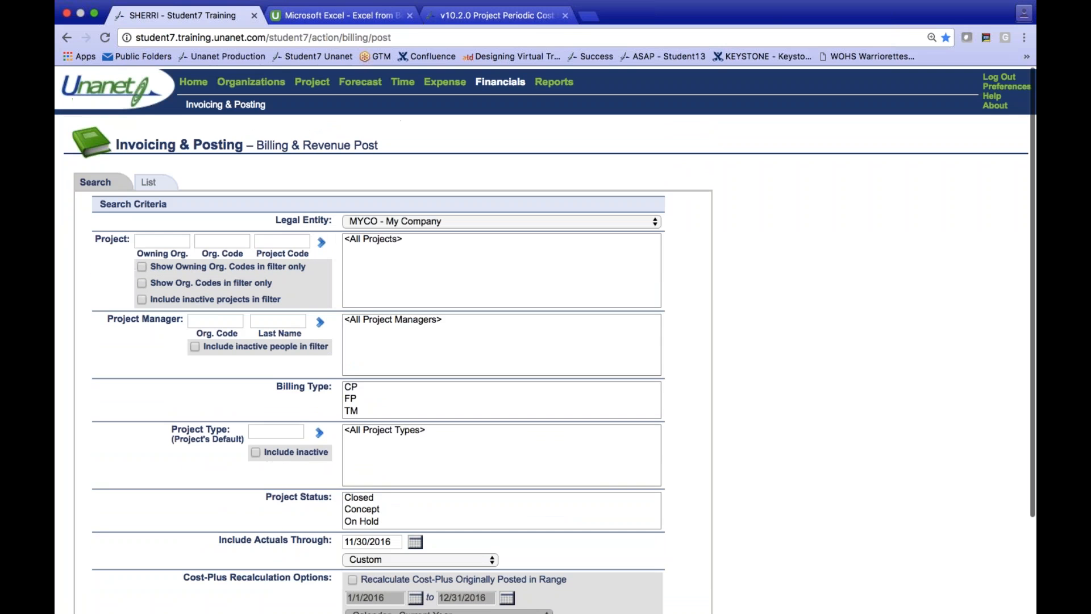
pyautogui.click(149, 181)
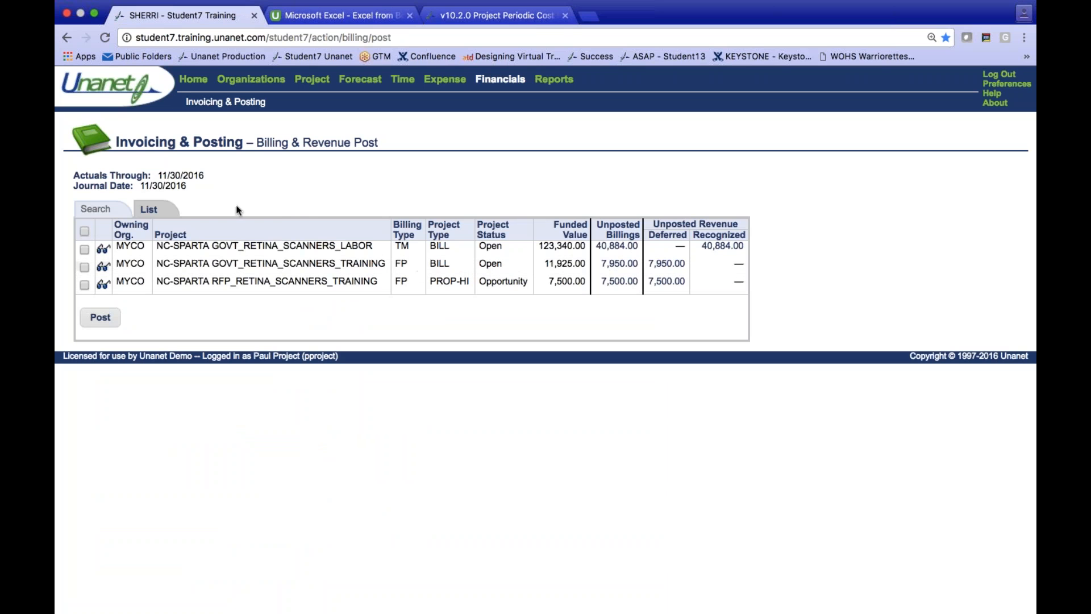
# - Restrict the Billing & Revenue Post search to projects with code "af", try to list their unposted data, and recheck the criteria
pyautogui.click(102, 209)
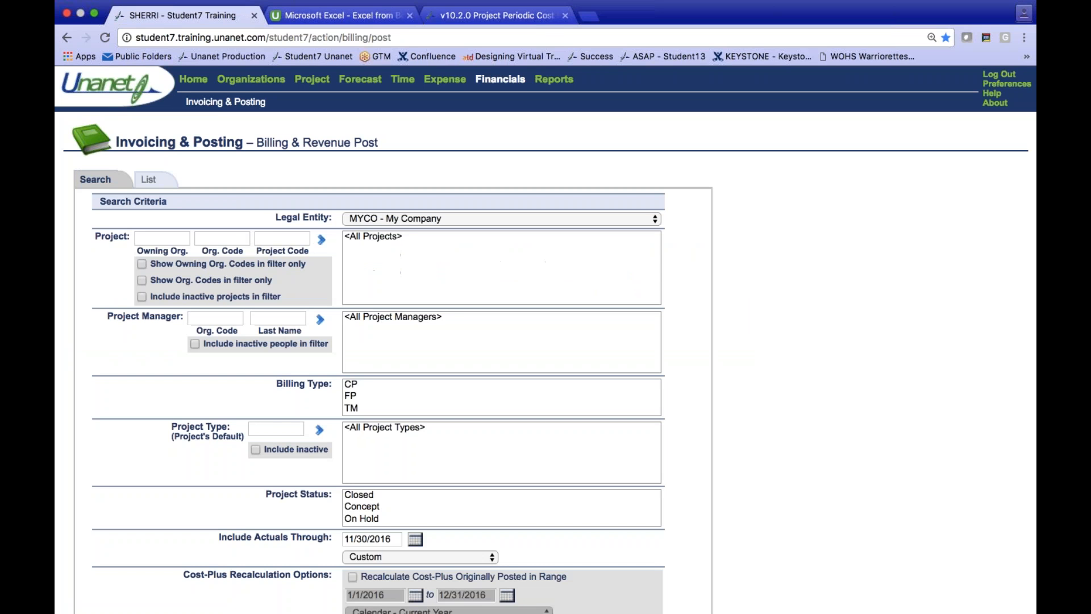
pyautogui.click(282, 238)
pyautogui.write('af')
pyautogui.press('Tab')
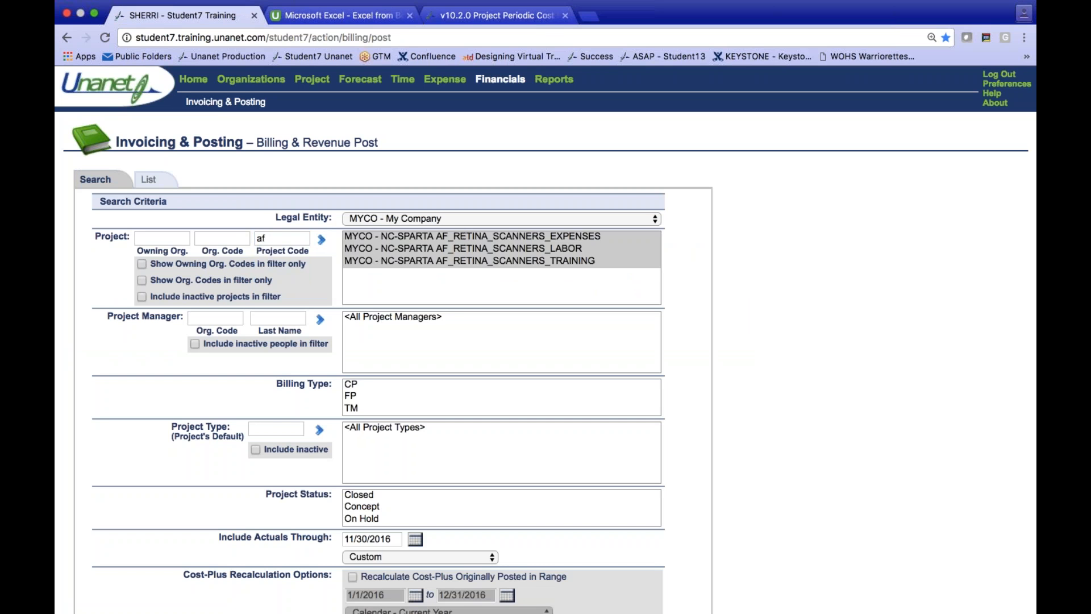
pyautogui.click(149, 180)
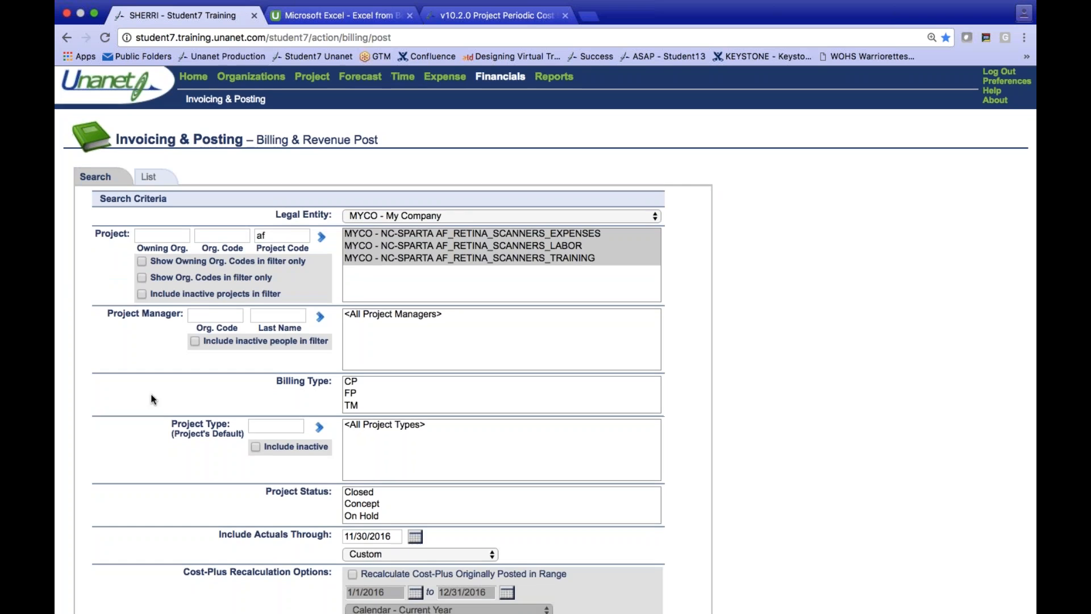
pyautogui.scroll(-5, 151, 393)
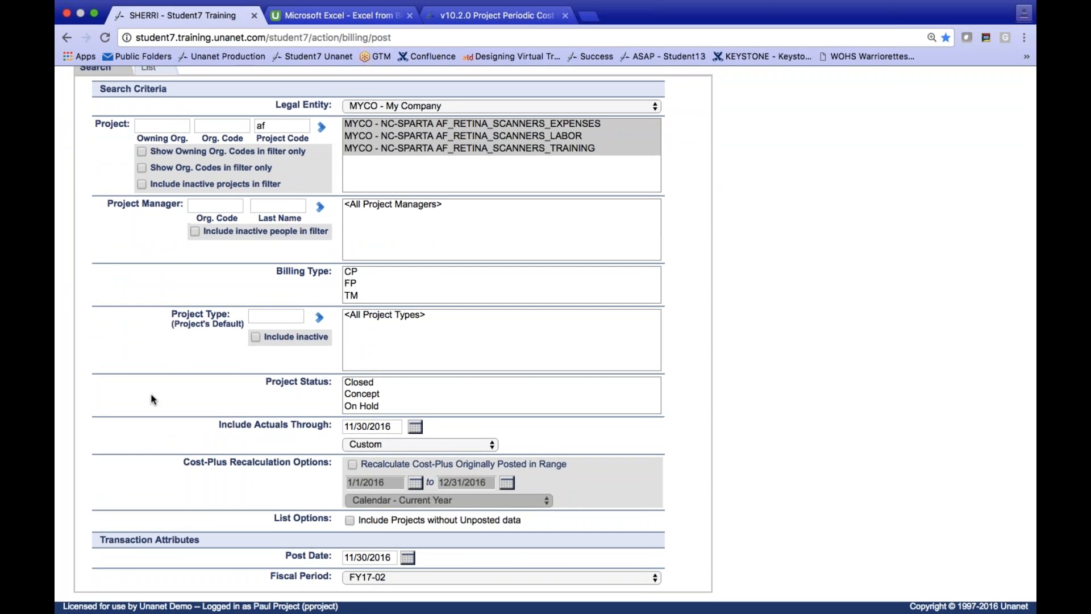
pyautogui.scroll(5, 152, 393)
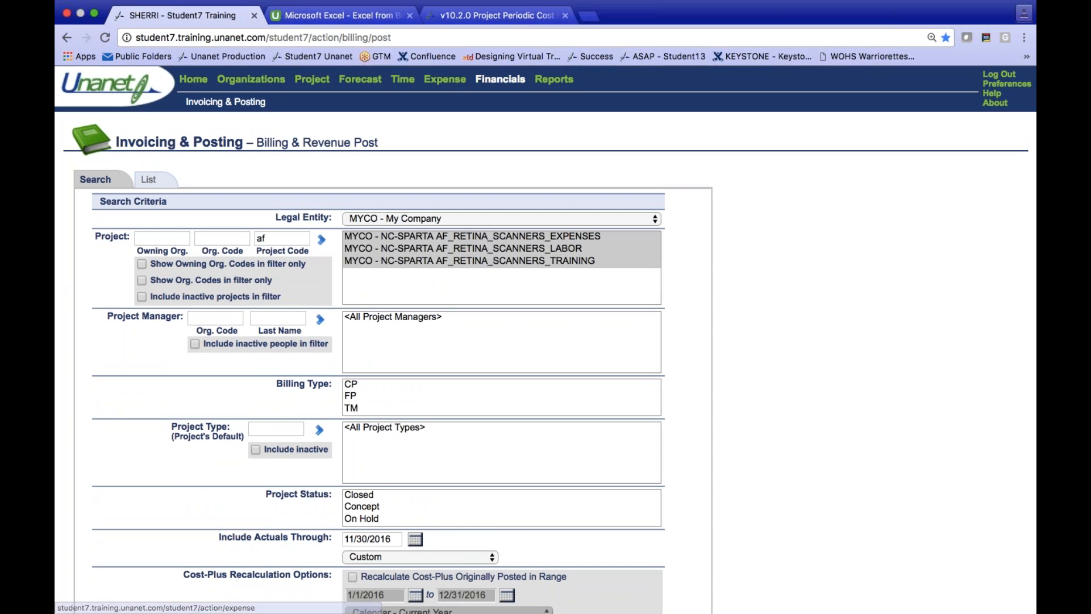
# - Open the Add Invoice search and filter its projects by the project code "af"
pyautogui.moveTo(185, 102)
pyautogui.click(219, 126)
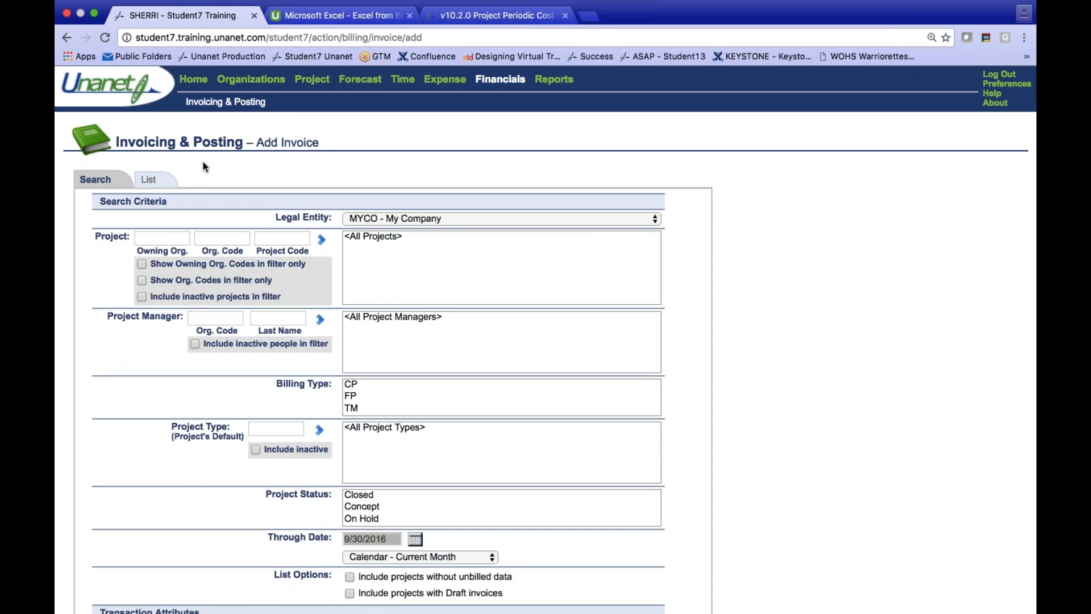
pyautogui.click(282, 238)
pyautogui.write('af')
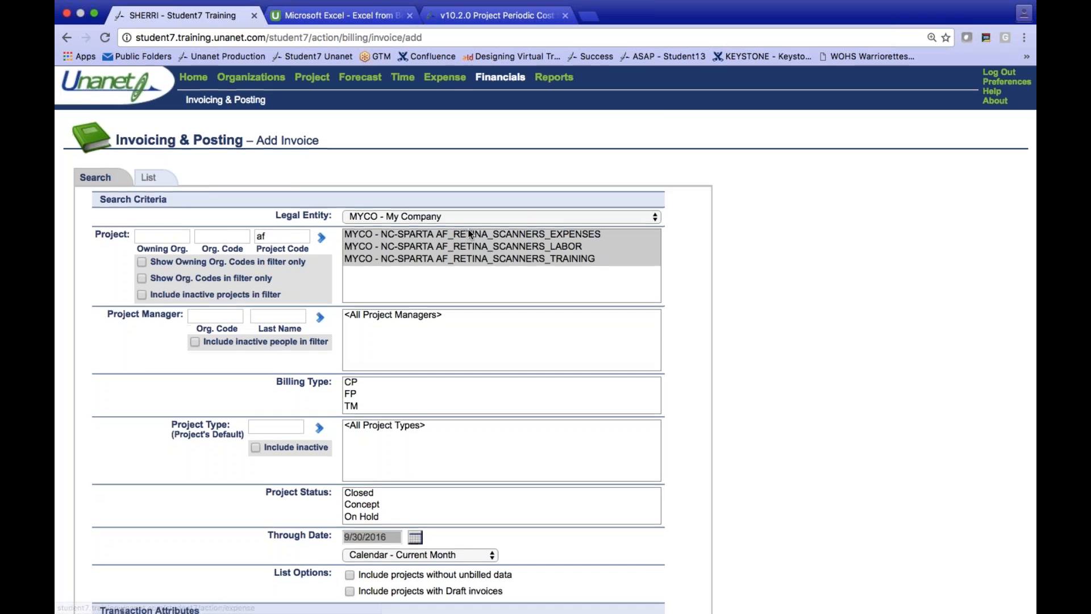
# - Set the Through Date of the invoice search to a custom 11/30/2016
pyautogui.scroll(-3, 455, 301)
pyautogui.click(435, 463)
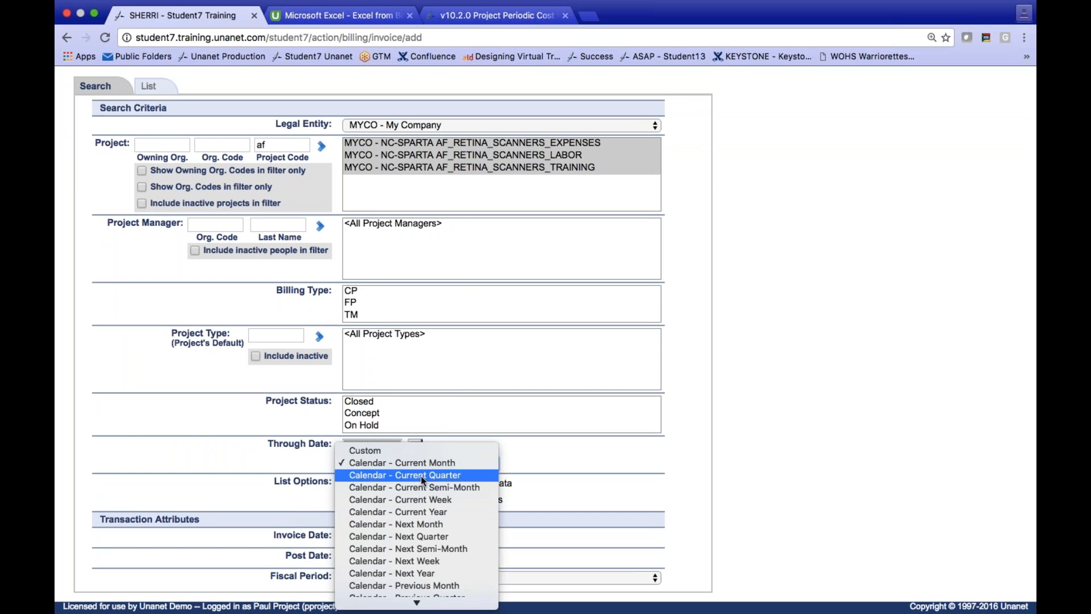
pyautogui.click(434, 464)
pyautogui.click(435, 463)
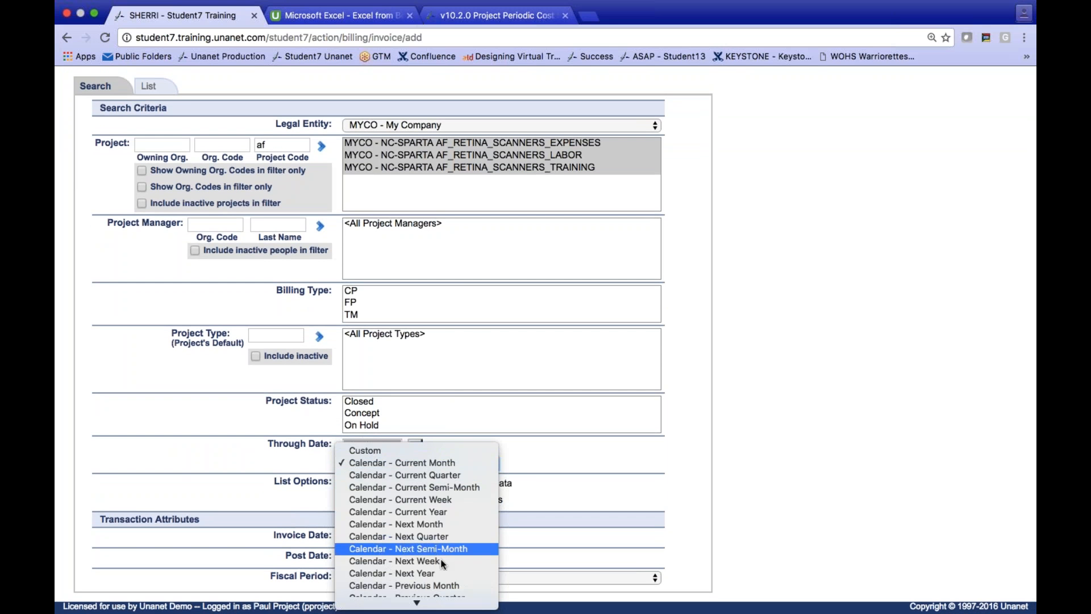
pyautogui.click(420, 466)
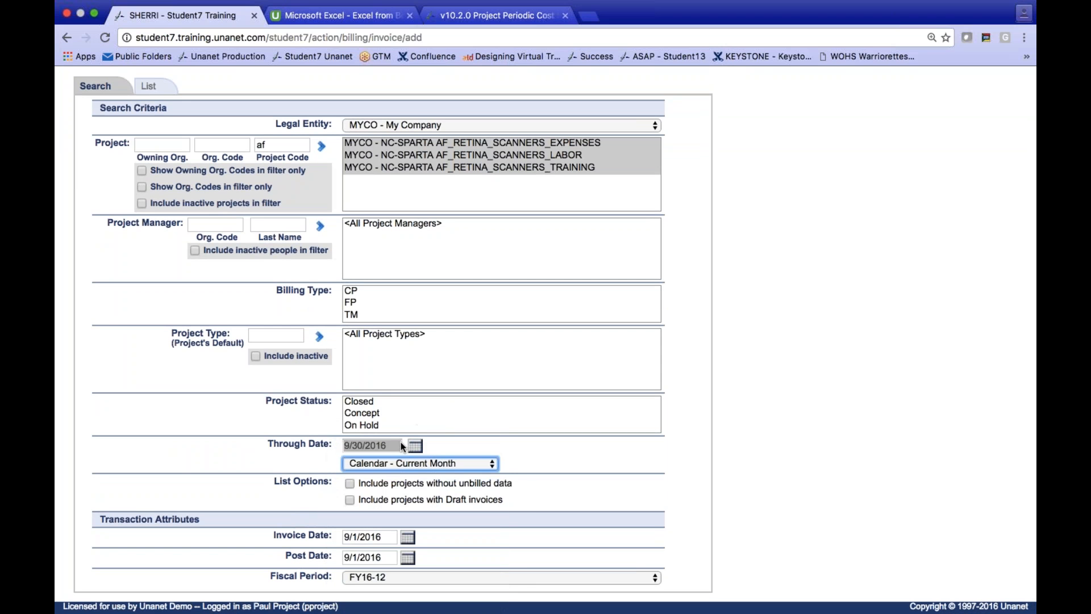
pyautogui.click(387, 448)
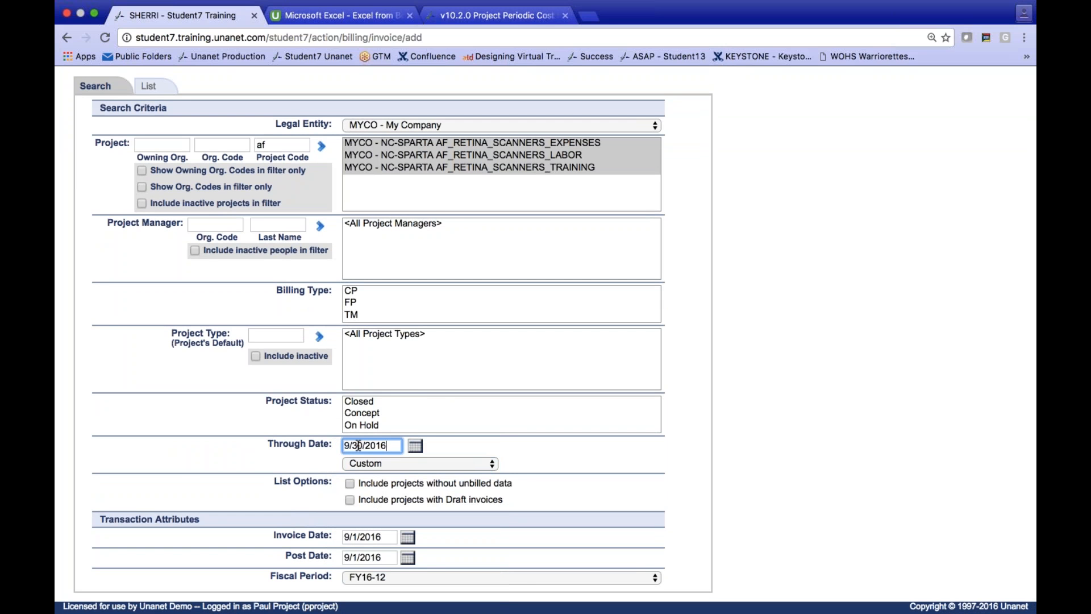
pyautogui.click(352, 445)
pyautogui.click(350, 445)
pyautogui.press('BackSpace')
pyautogui.write('11')
pyautogui.click(415, 445)
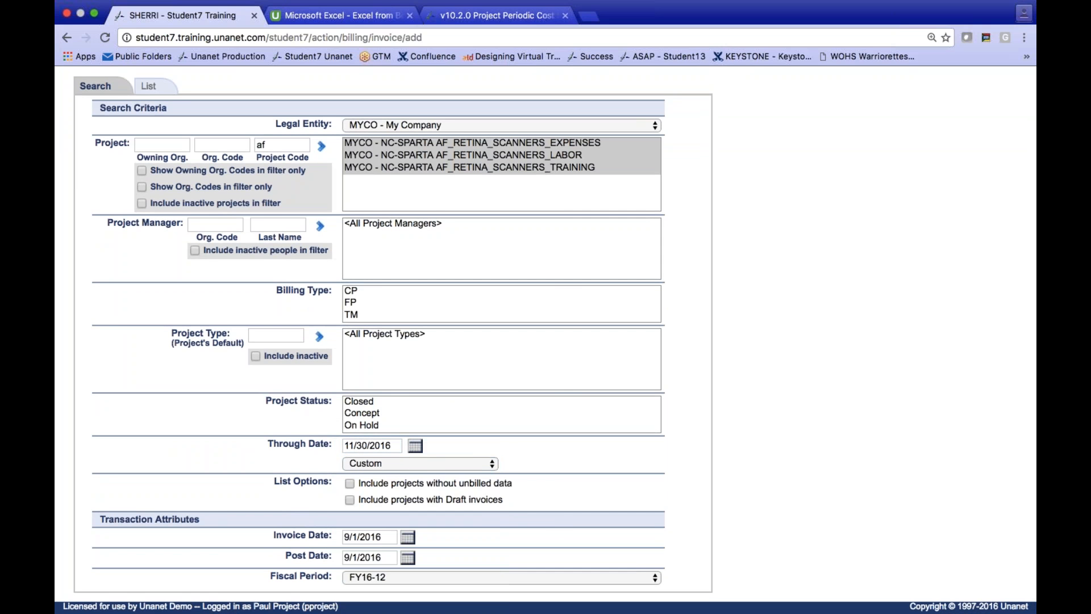
# - Set both the Invoice Date and the Post Date to 11/30/2016 and list the projects available for invoicing
pyautogui.click(528, 415)
pyautogui.click(527, 415)
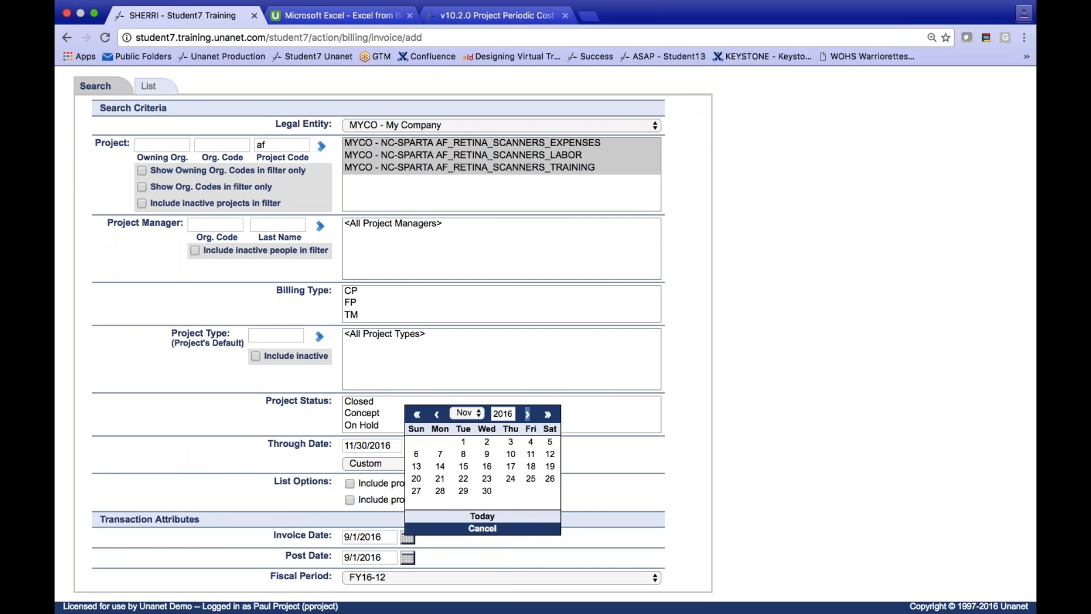
pyautogui.click(491, 492)
pyautogui.moveTo(388, 557); pyautogui.dragTo(289, 558)
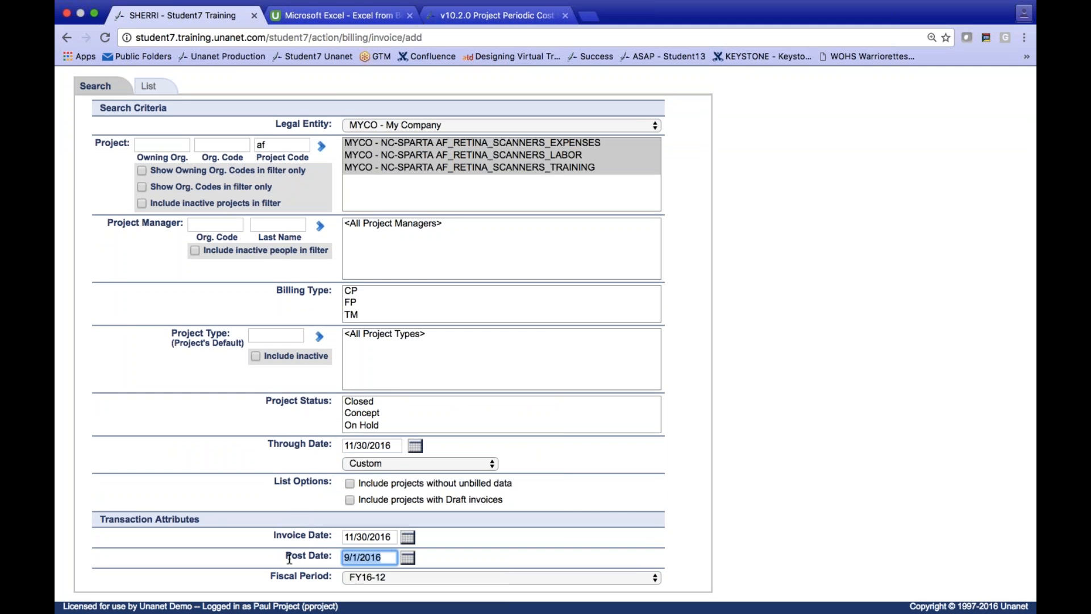
pyautogui.write('11 30')
pyautogui.scroll(3, 106, 480)
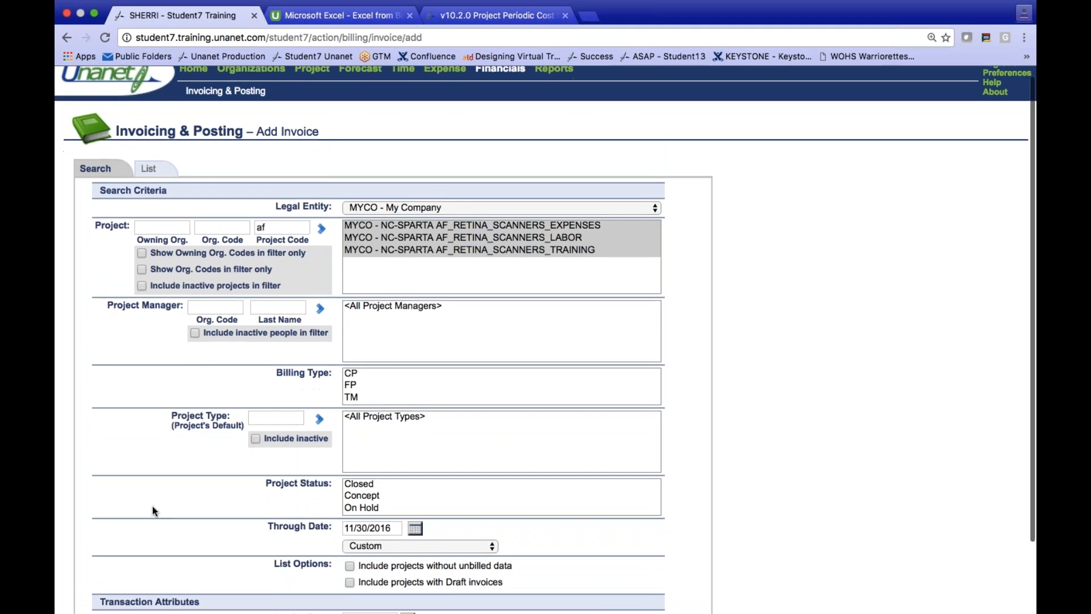
pyautogui.scroll(-3, 152, 506)
pyautogui.click(156, 89)
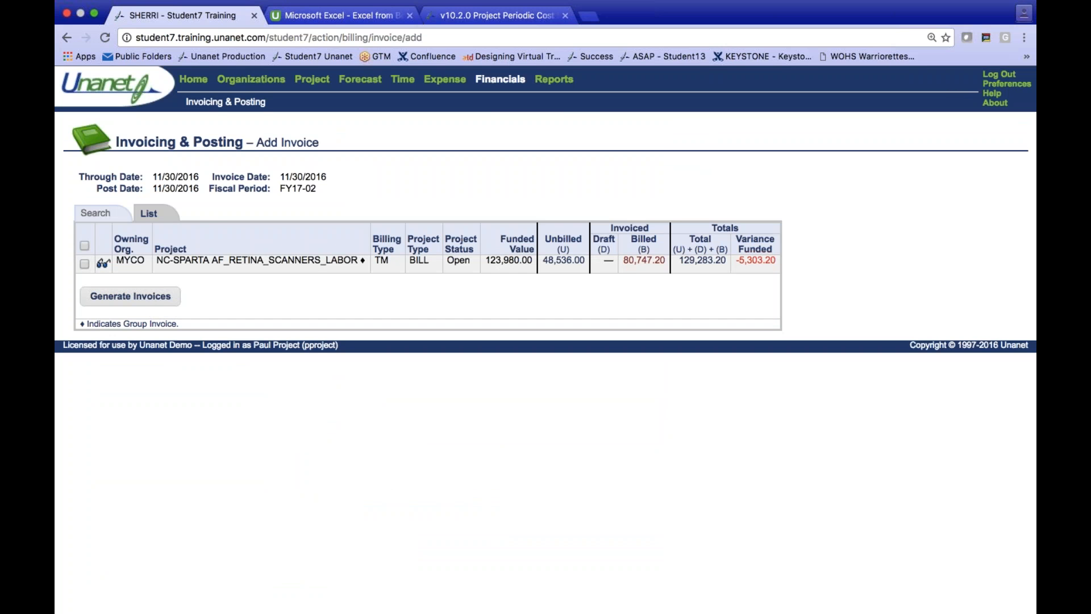
# - Open the details behind the billed amount for AF_RETINA_SCANNERS_LABOR, examine the invoiced entries, and close the report
pyautogui.click(635, 260)
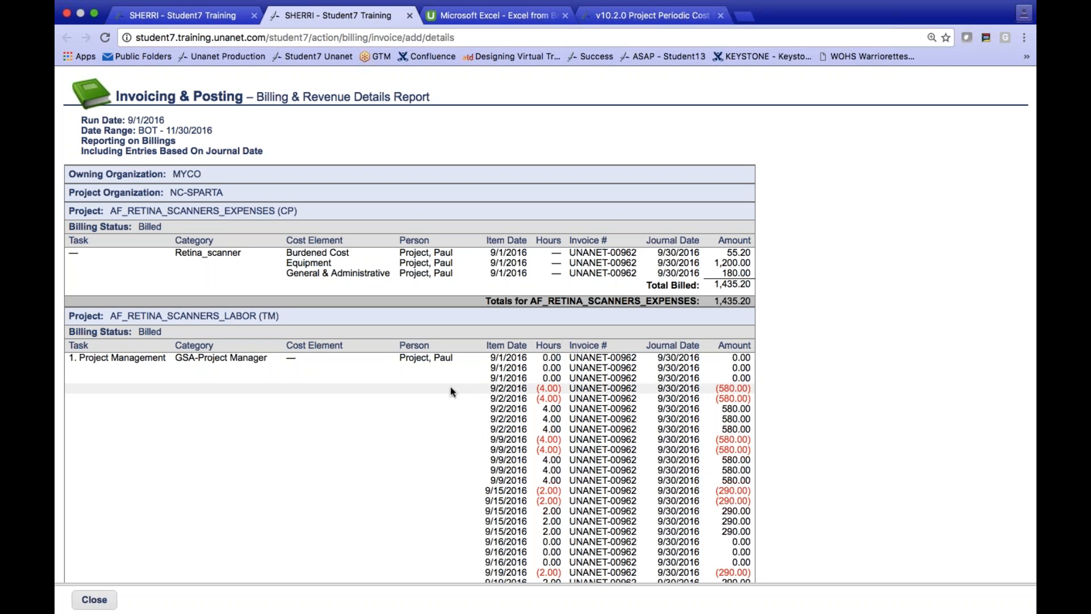
pyautogui.scroll(-5, 451, 391)
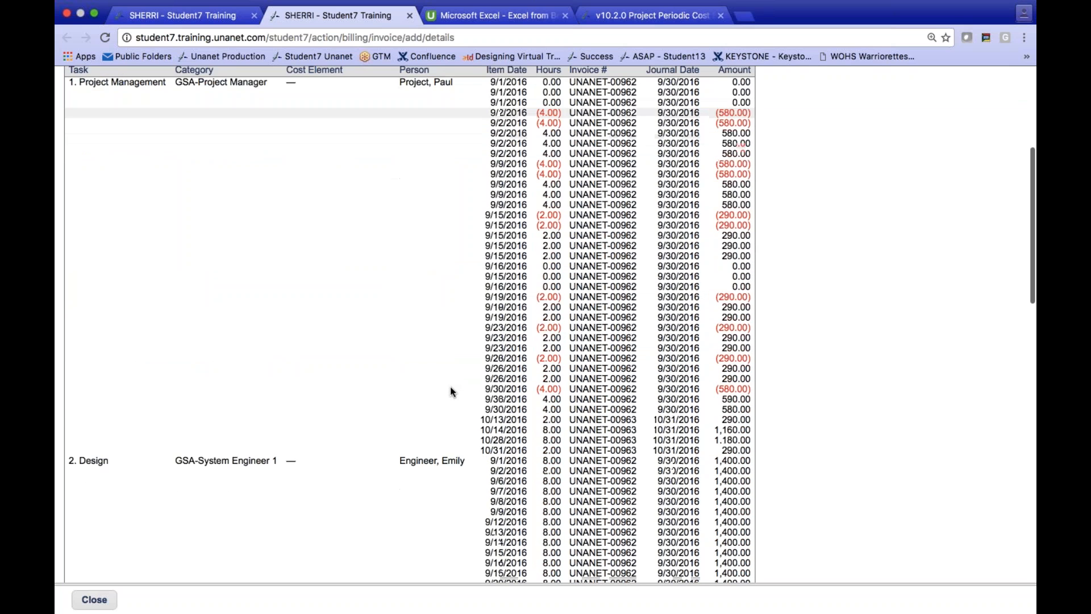
pyautogui.scroll(-3, 451, 391)
pyautogui.scroll(8, 451, 391)
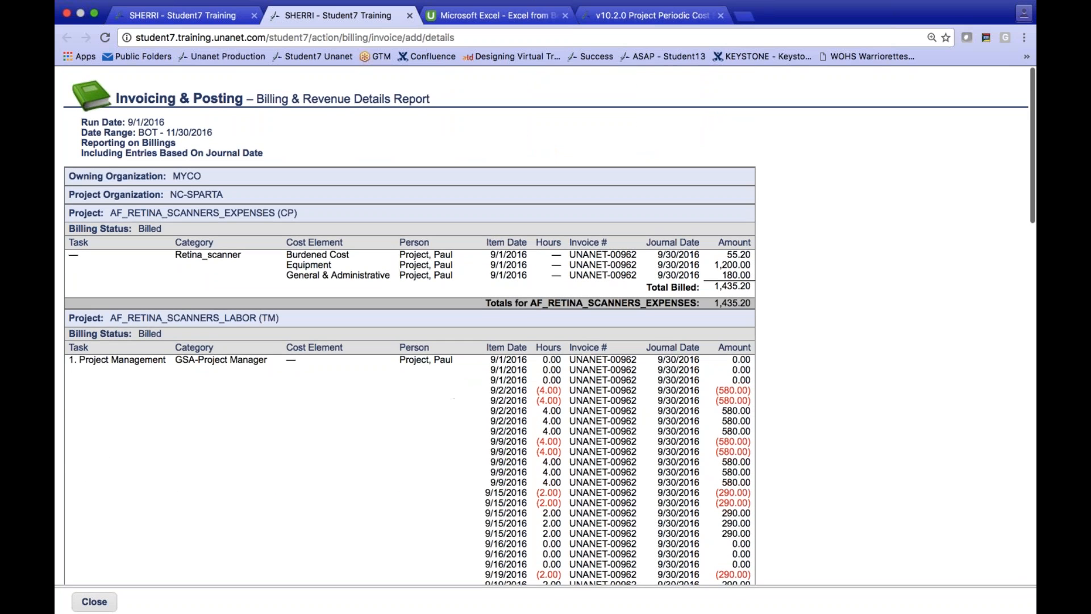
pyautogui.click(94, 602)
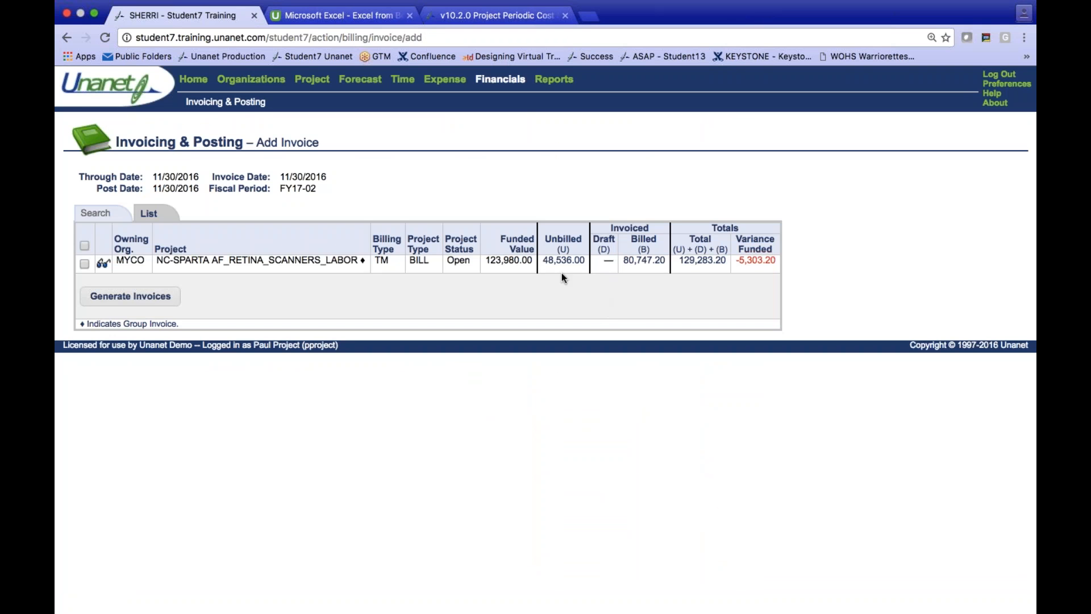
# - Open the details behind the unbilled amount and examine the labor and training entries through the grand totals
pyautogui.click(579, 262)
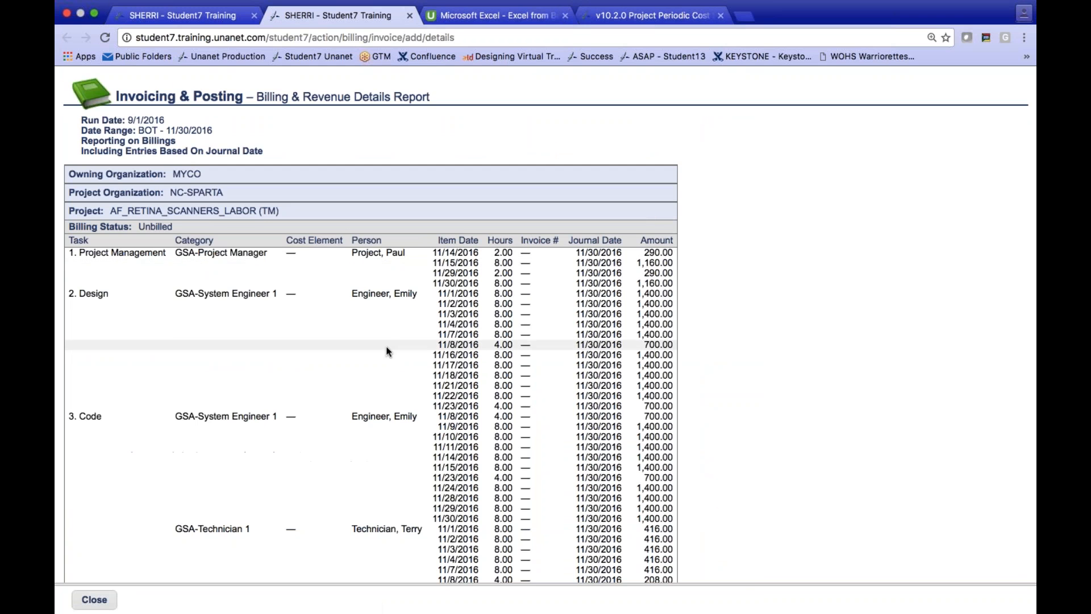
pyautogui.scroll(-1, 364, 351)
pyautogui.scroll(-8, 364, 352)
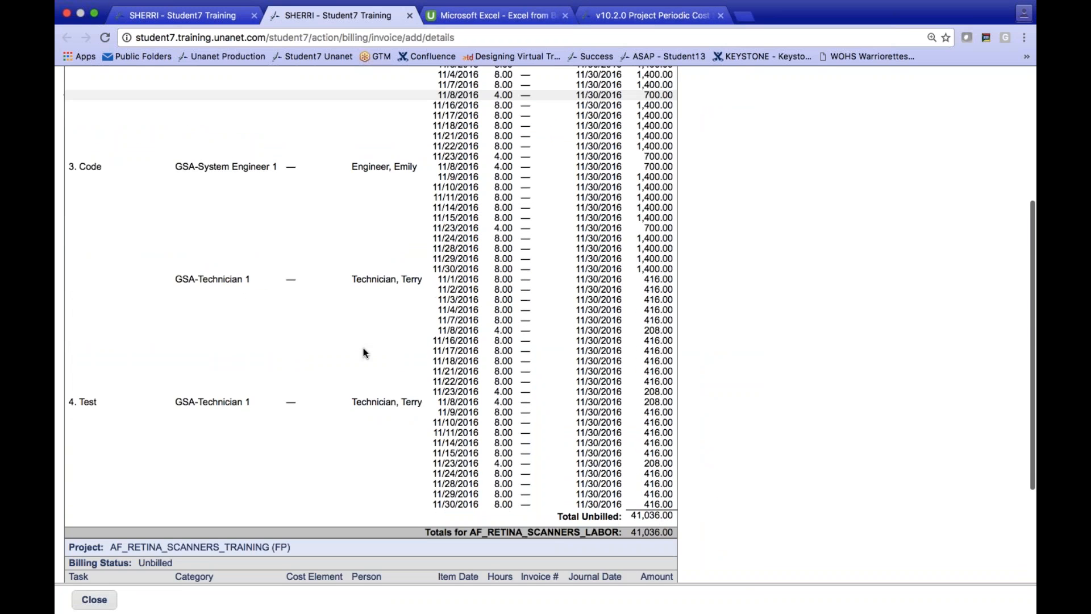
pyautogui.scroll(-1, 363, 349)
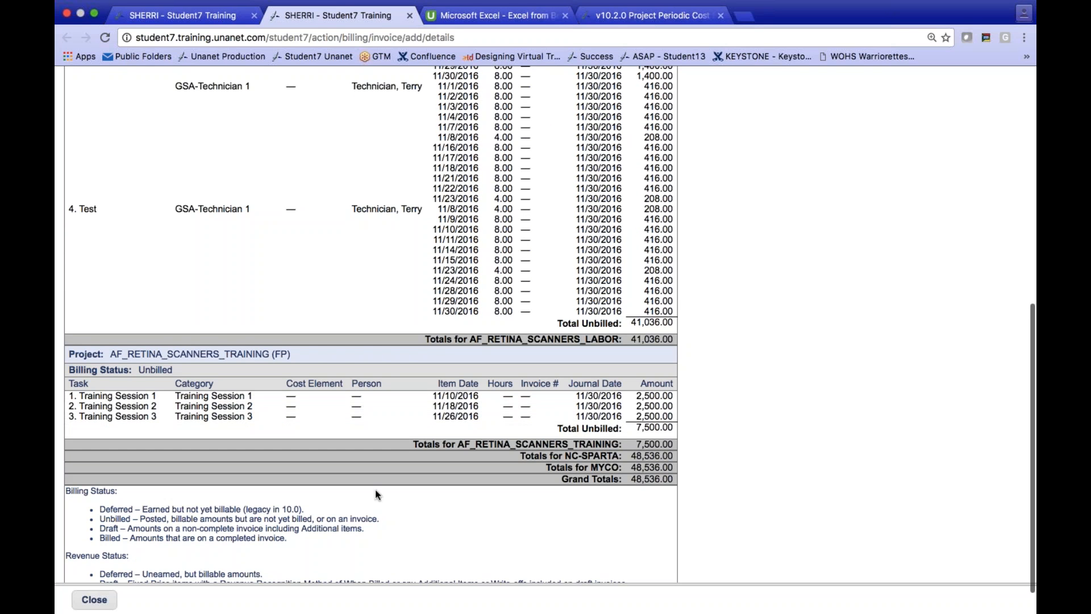
pyautogui.scroll(10, 375, 515)
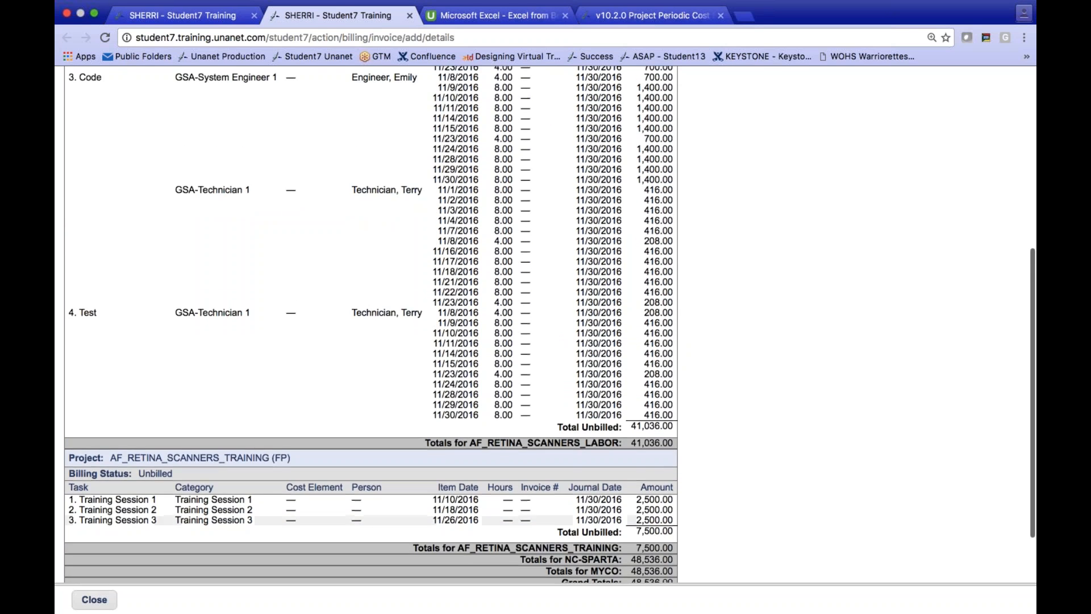
# - Close the details report, generate the invoice for AF_RETINA_SCANNERS_LABOR, and list the resulting invoice
pyautogui.click(96, 604)
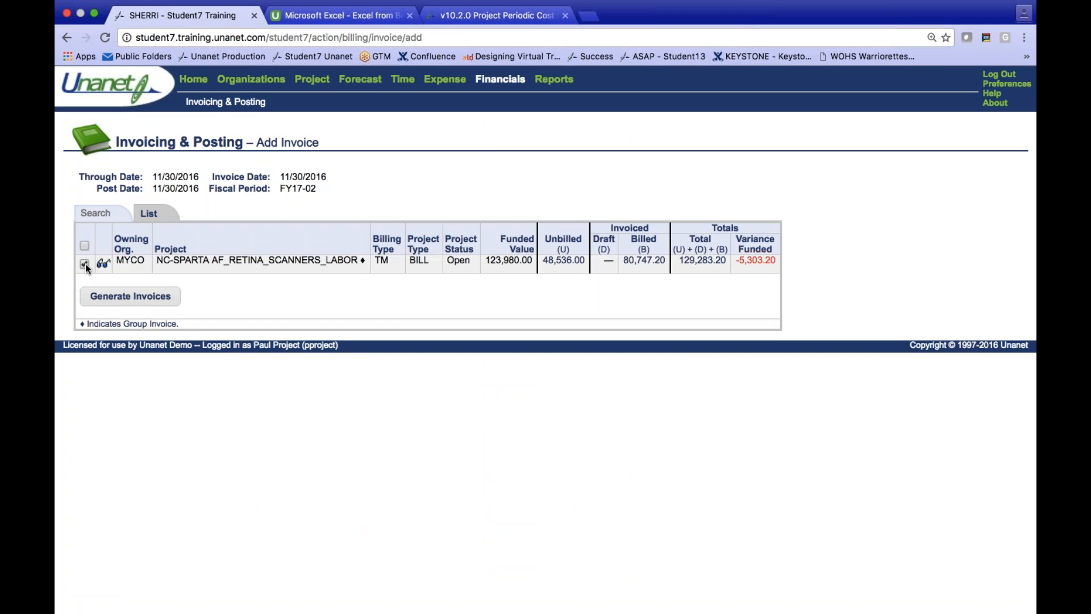
pyautogui.click(100, 297)
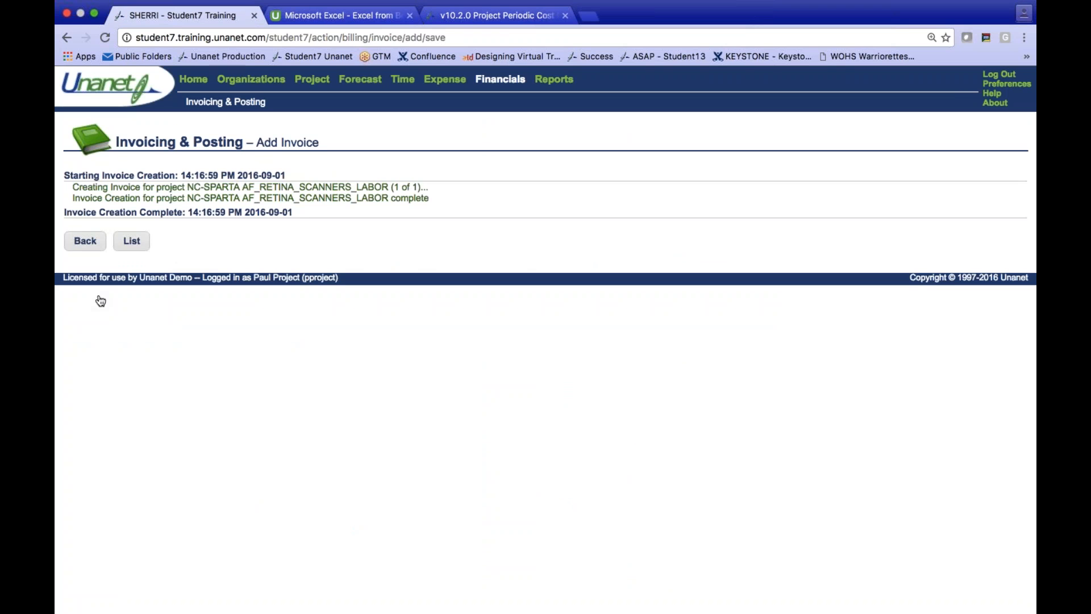
pyautogui.click(131, 240)
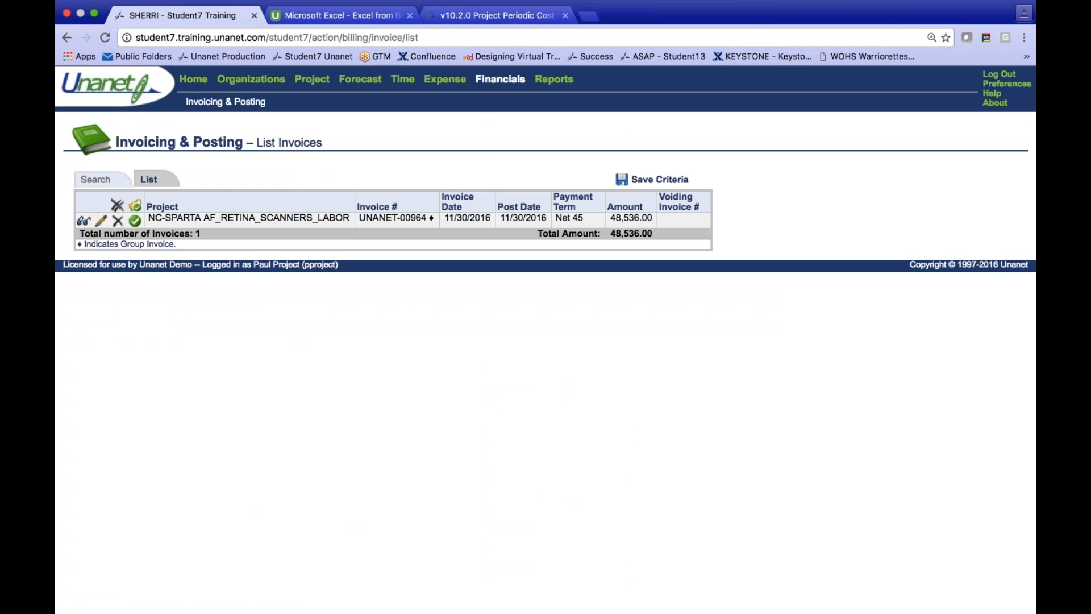
# - Preview the generated AF_RETINA_SCANNERS_LABOR invoice, examine its summary and the per-task labor and training charges, and return to the invoice list
pyautogui.click(83, 222)
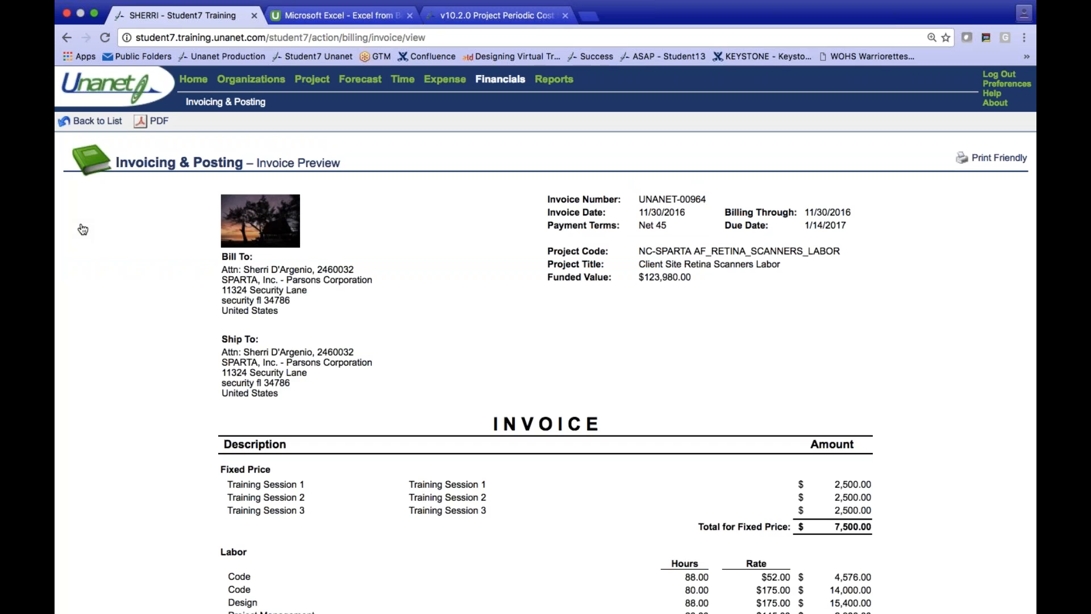
pyautogui.scroll(-5, 82, 229)
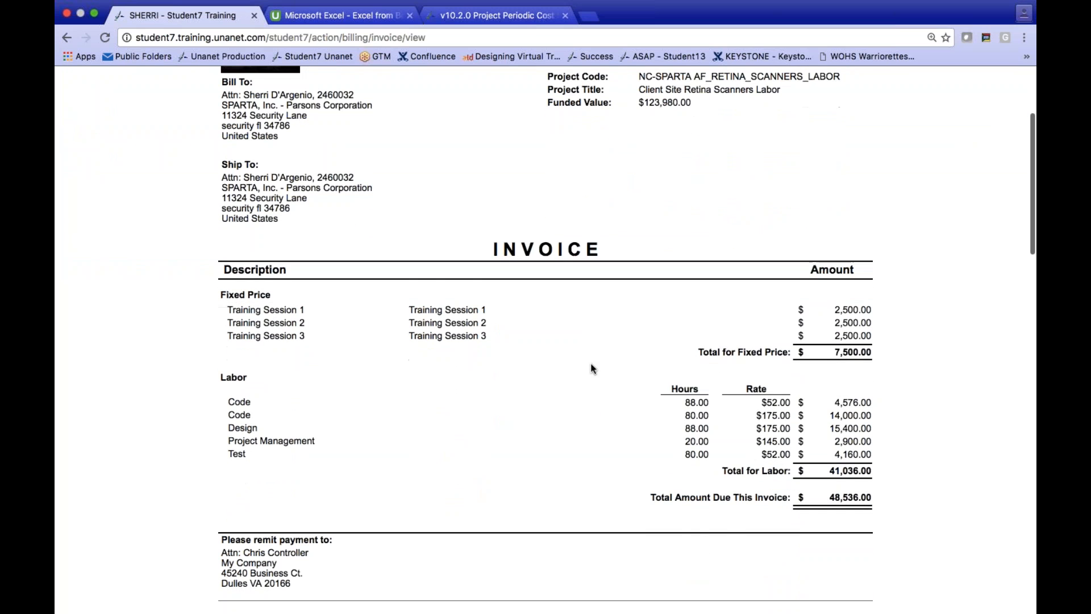
pyautogui.scroll(-1, 591, 363)
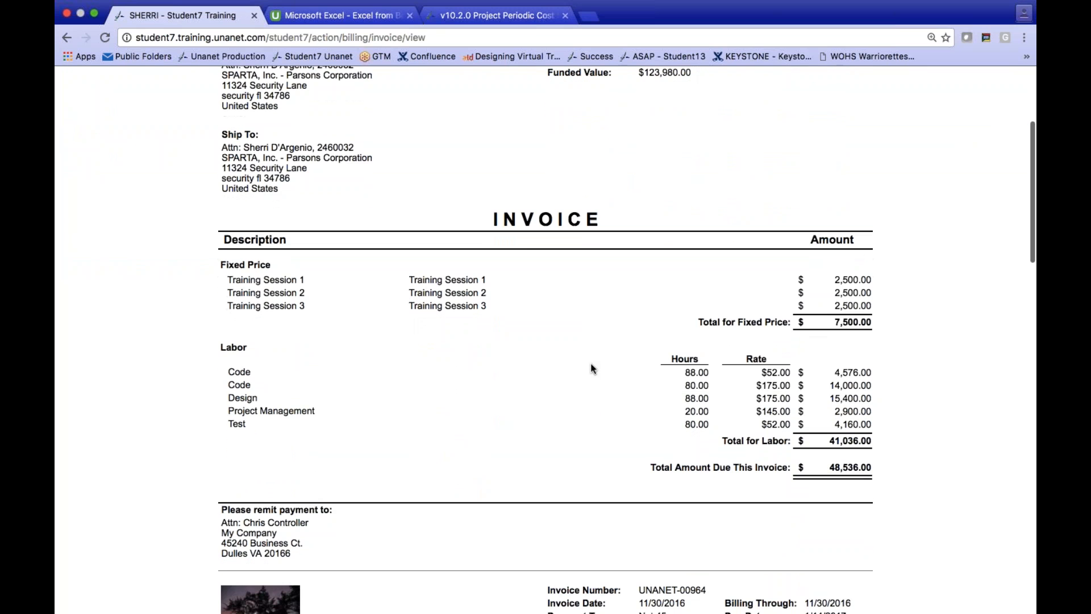
pyautogui.scroll(-10, 591, 364)
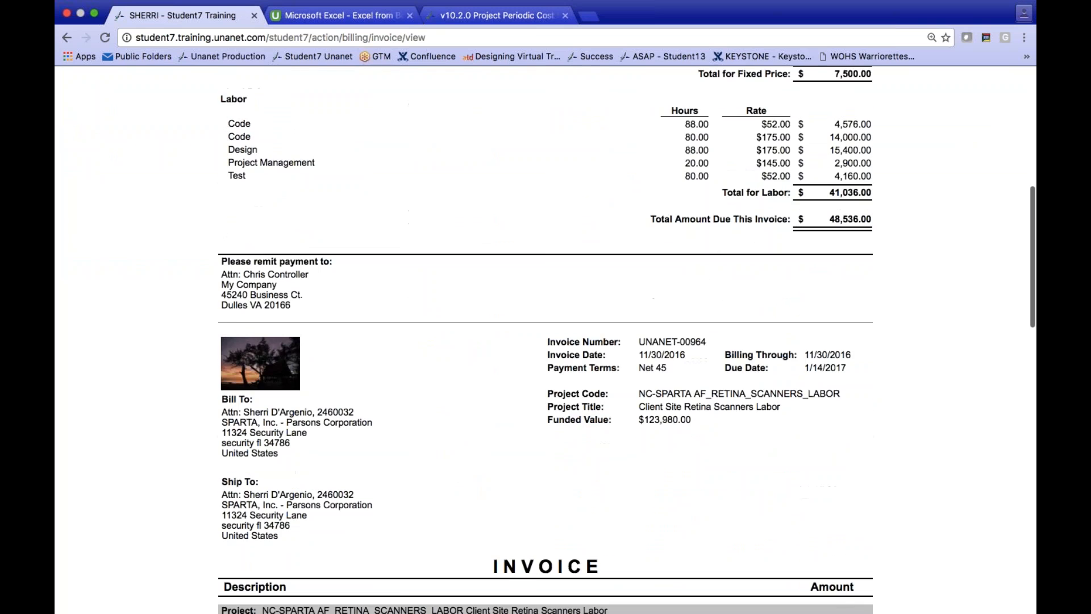
pyautogui.scroll(-13, 546, 340)
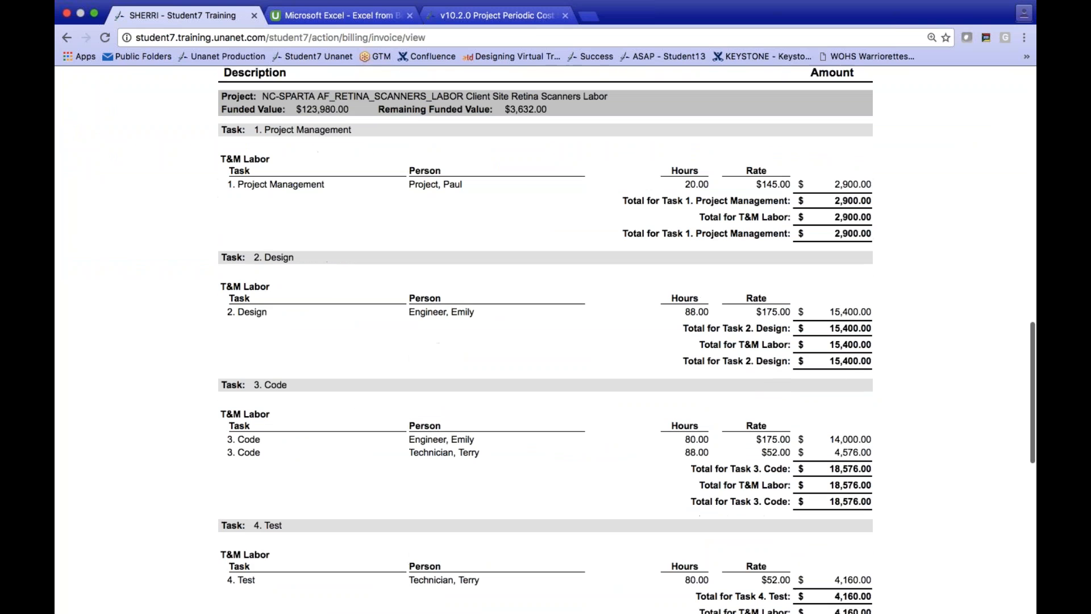
pyautogui.scroll(-2, 545, 339)
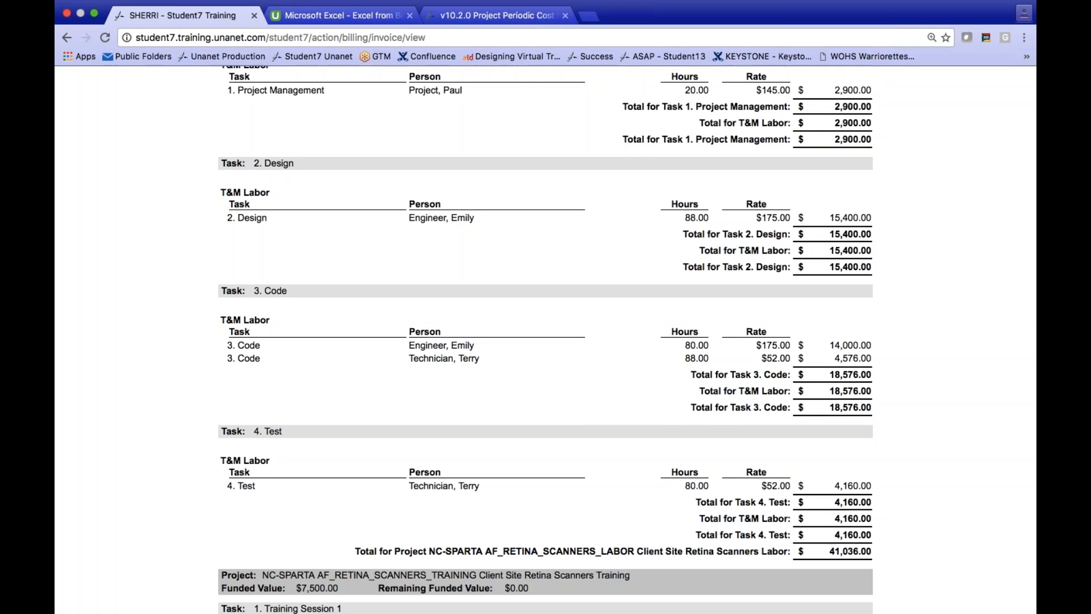
pyautogui.scroll(-7, 545, 340)
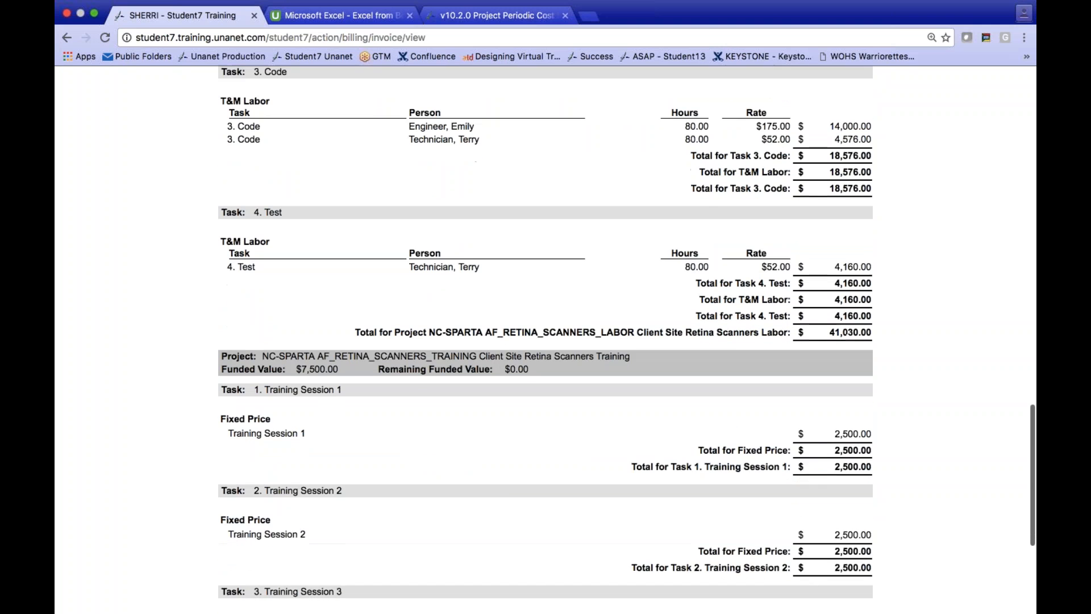
pyautogui.scroll(1, 503, 298)
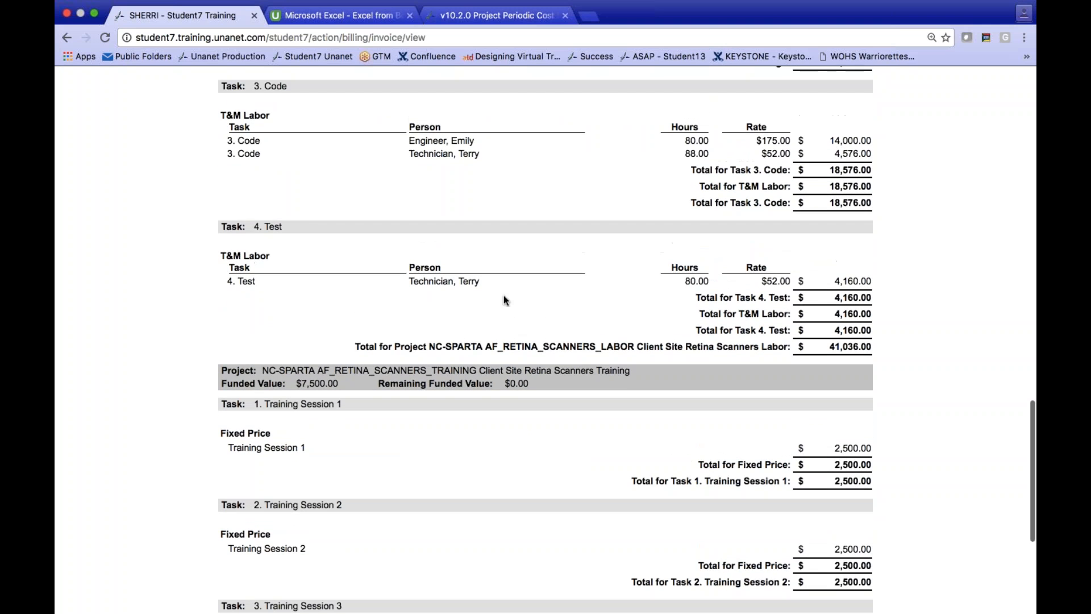
pyautogui.scroll(1, 504, 296)
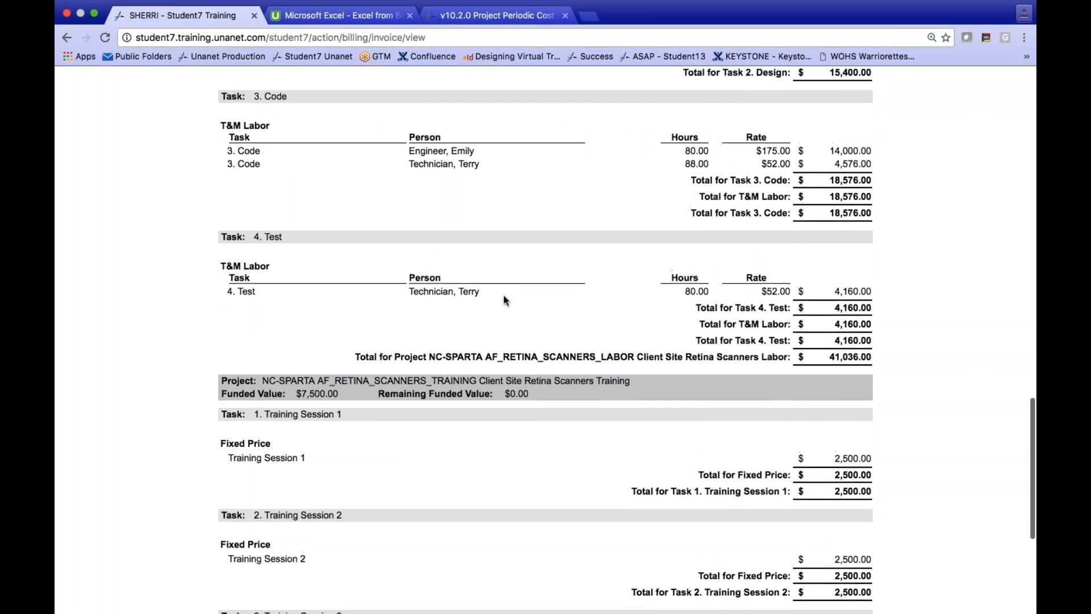
pyautogui.scroll(15, 504, 295)
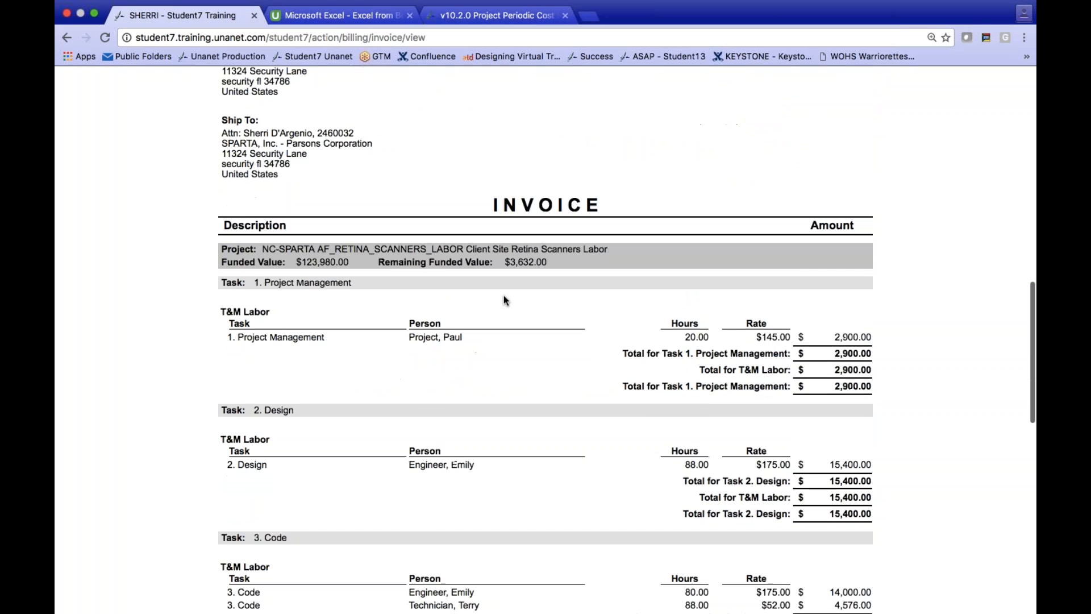
pyautogui.scroll(20, 504, 295)
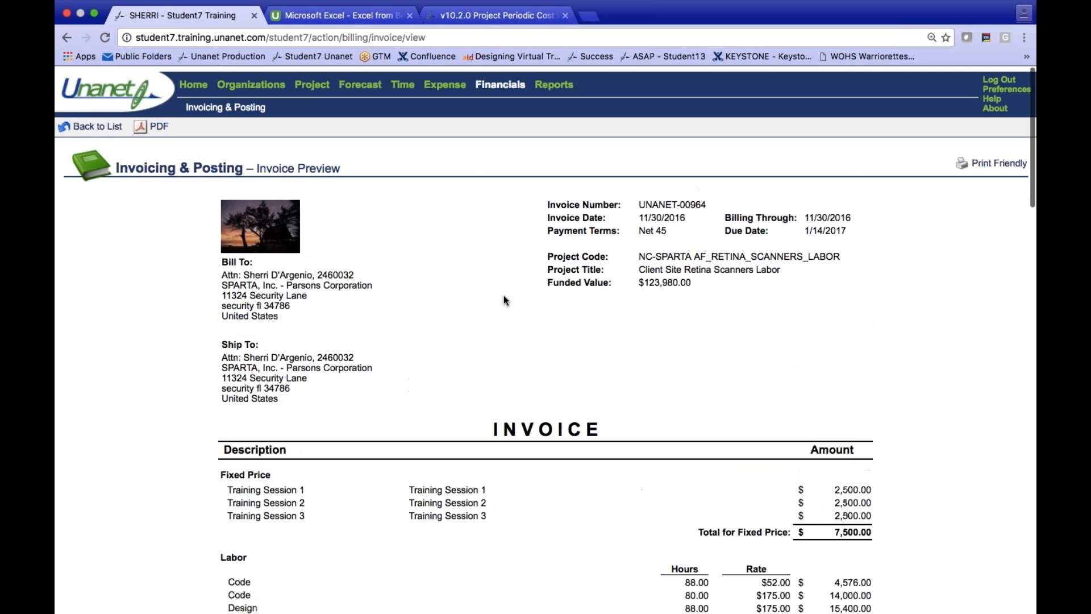
pyautogui.click(100, 122)
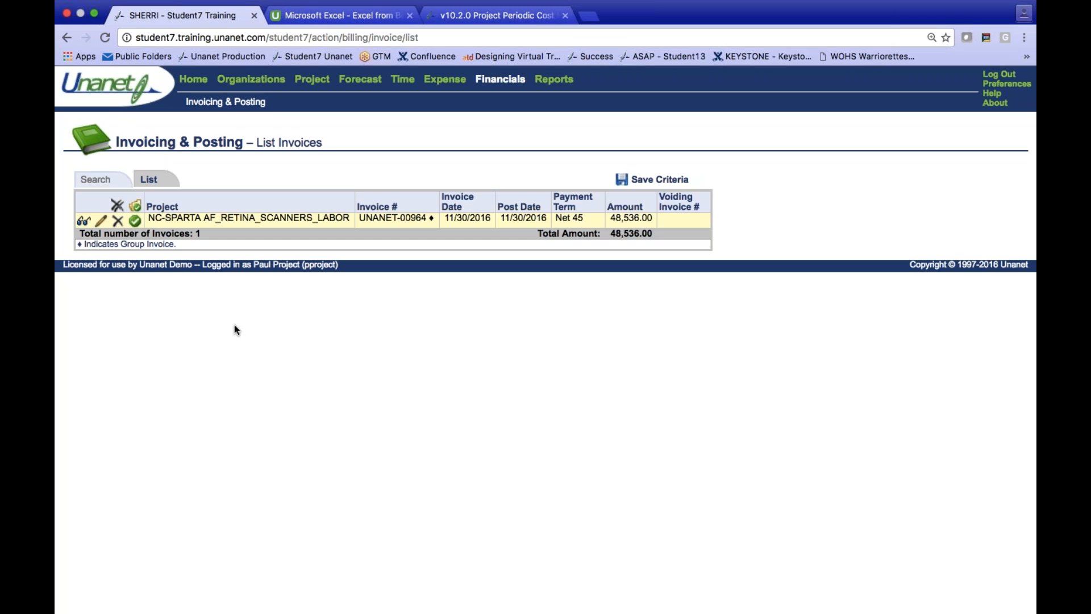
# - From the Sparta awarded projects list, add a project note titled "lessons learned" to AF_RETINA_SCANNERS_LABOR
pyautogui.click(193, 80)
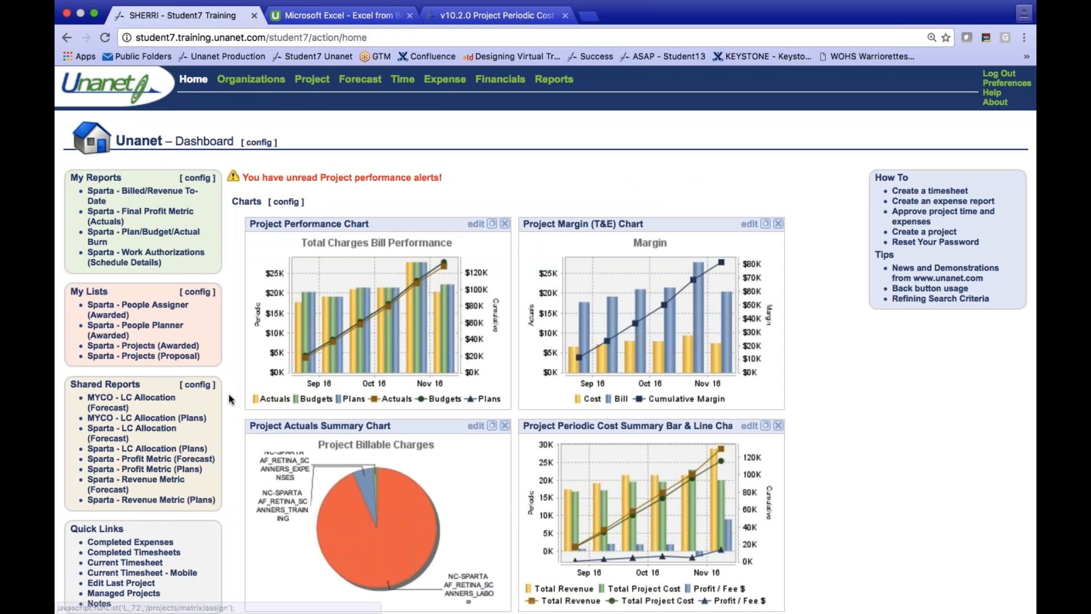
pyautogui.click(171, 348)
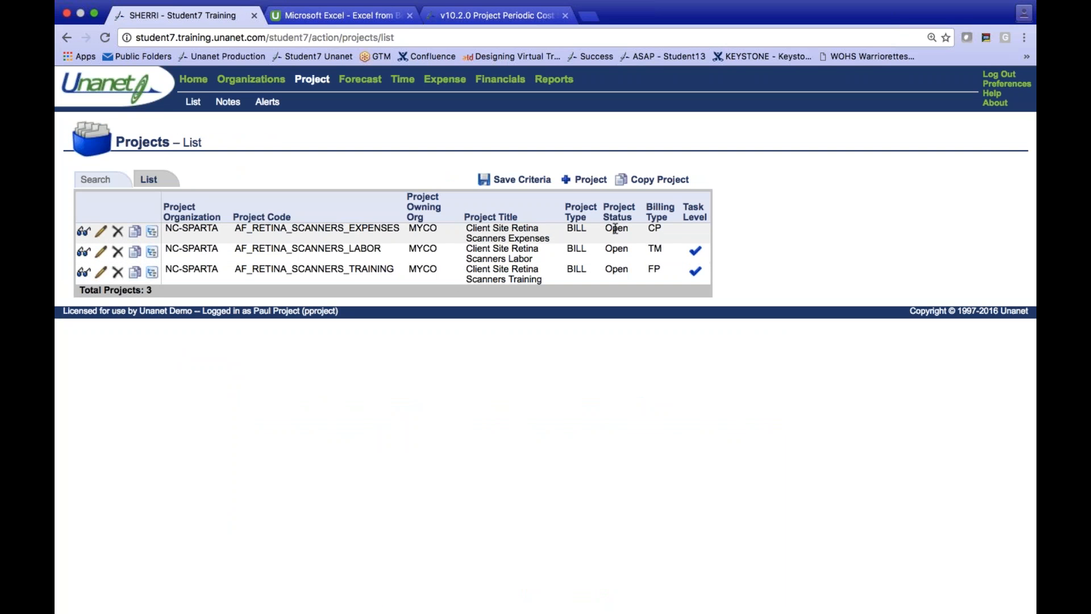
pyautogui.click(102, 251)
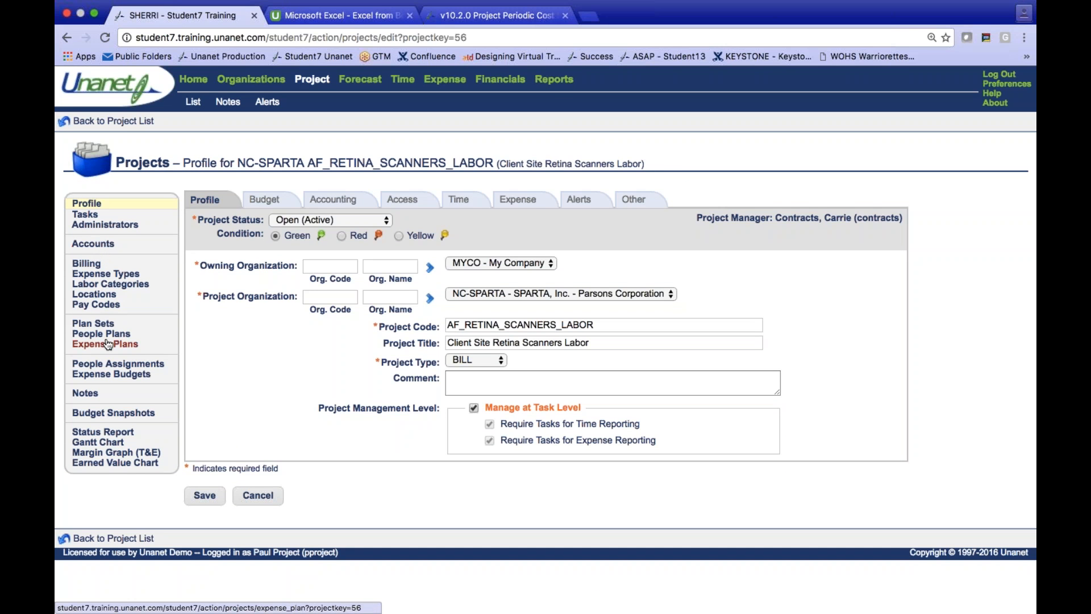
pyautogui.click(94, 394)
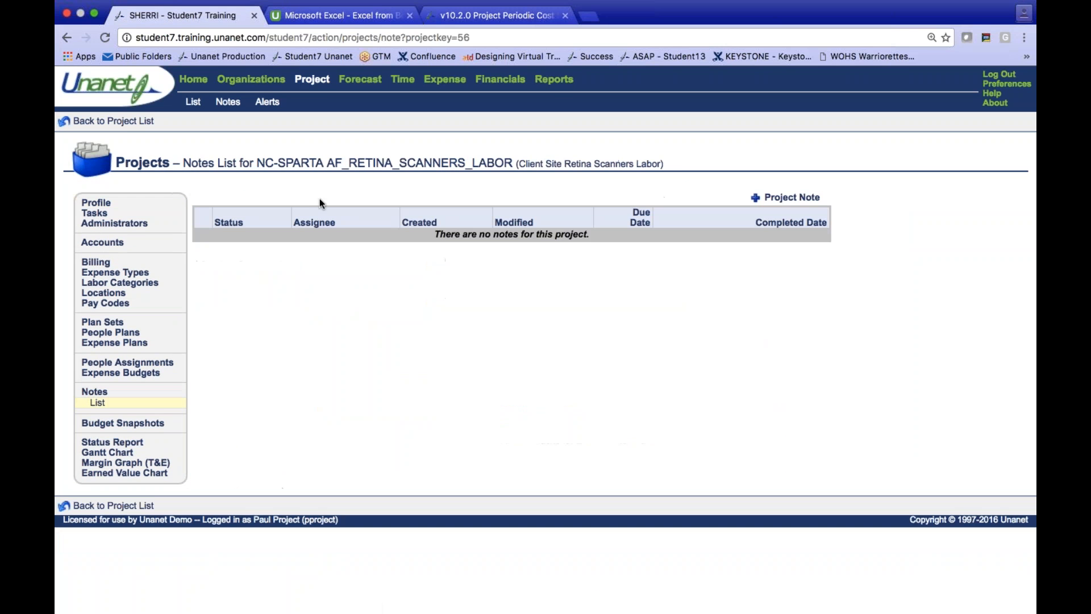
pyautogui.click(769, 200)
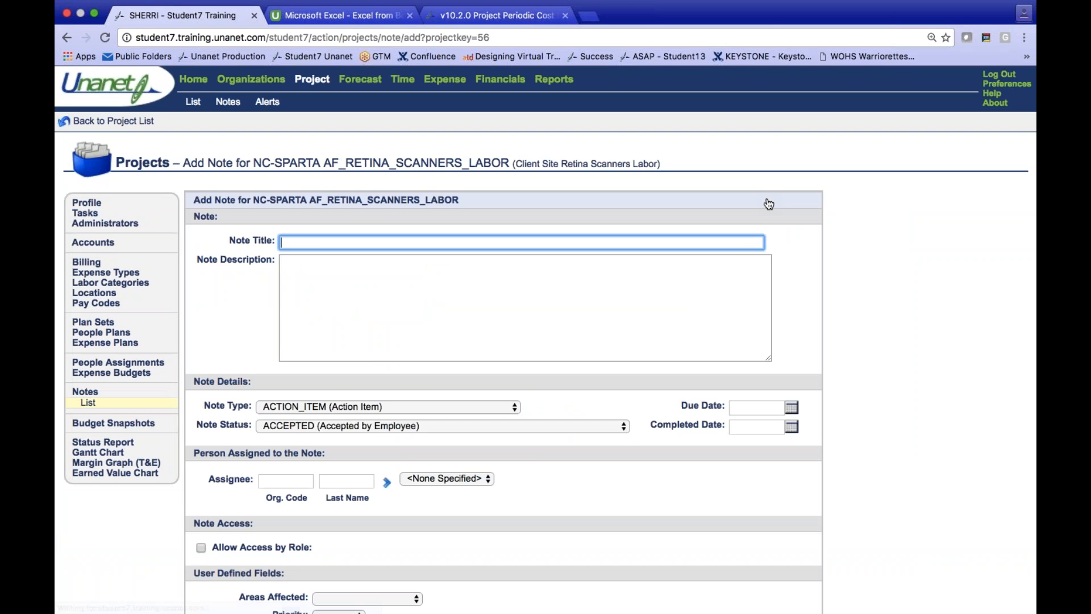
pyautogui.write('lessons learned')
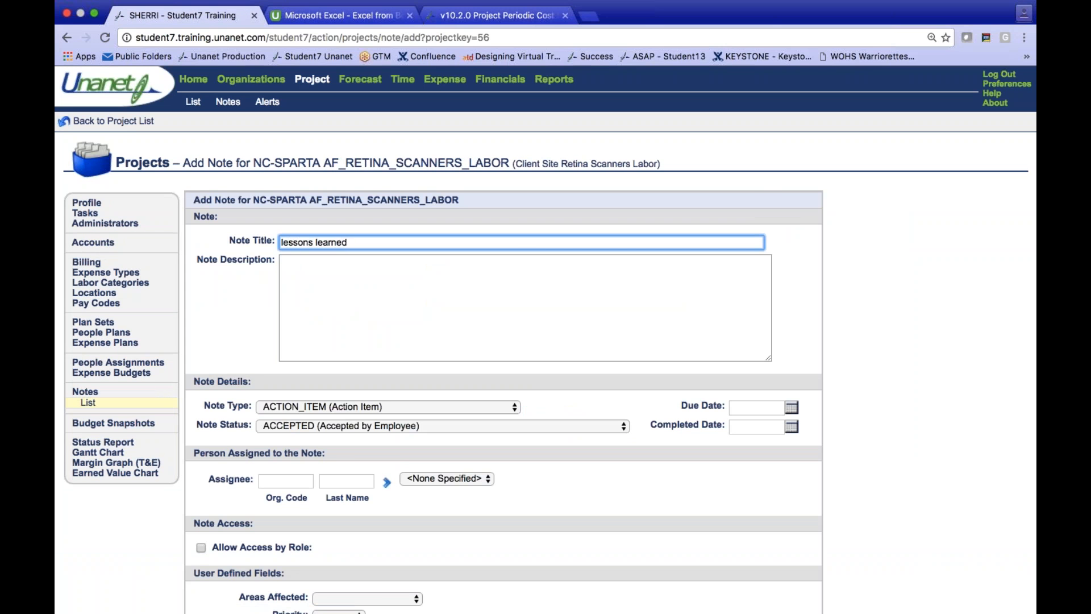
# - Enter the note description "accomodate plans for holidays and also vacation - 100% plan 92%"
pyautogui.click(498, 284)
pyautogui.write('accomodate f')
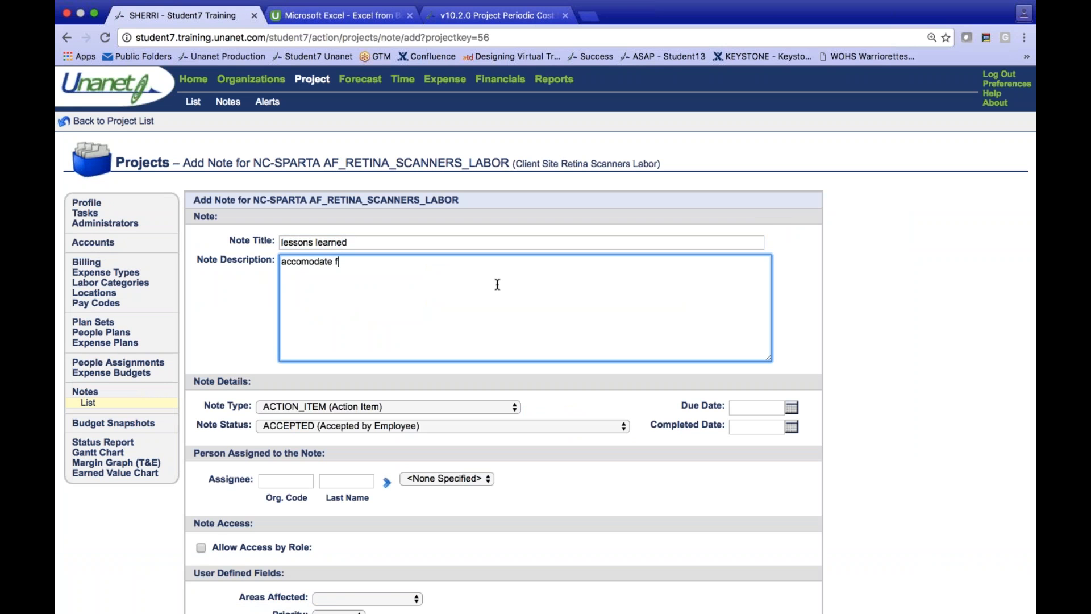
pyautogui.press('BackSpace')
pyautogui.write('plans for holida')
pyautogui.press('BackSpace')
pyautogui.press('BackSpace')
pyautogui.write('idays and also bacat')
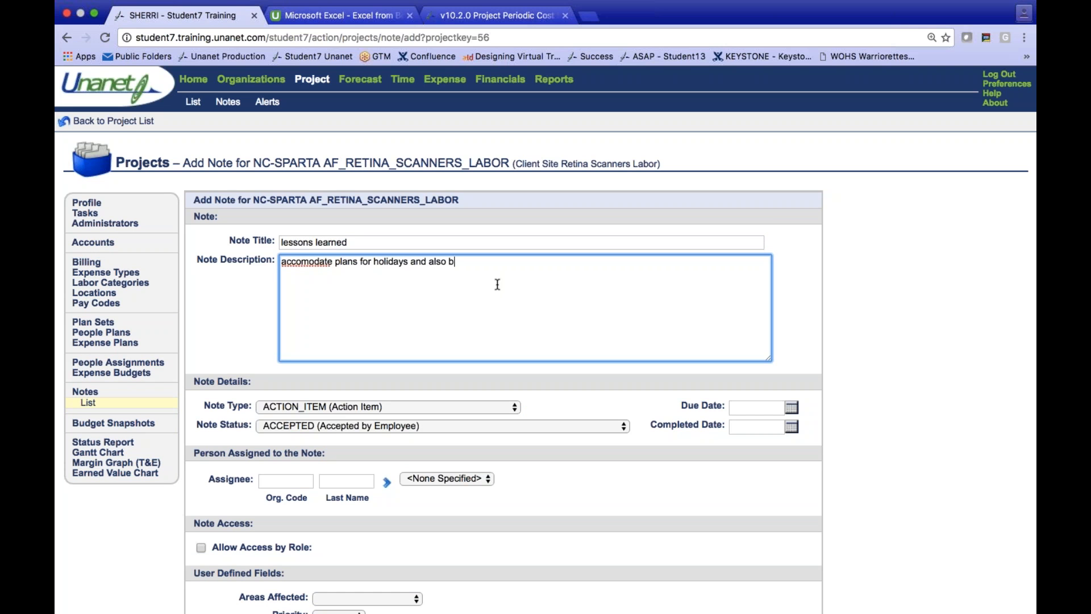
pyautogui.press('BackSpace')
pyautogui.press('BackSpace')
pyautogui.press('BackSpace')
pyautogui.press('BackSpace')
pyautogui.press('BackSpace')
pyautogui.write('vacation - 100% plan 2%')
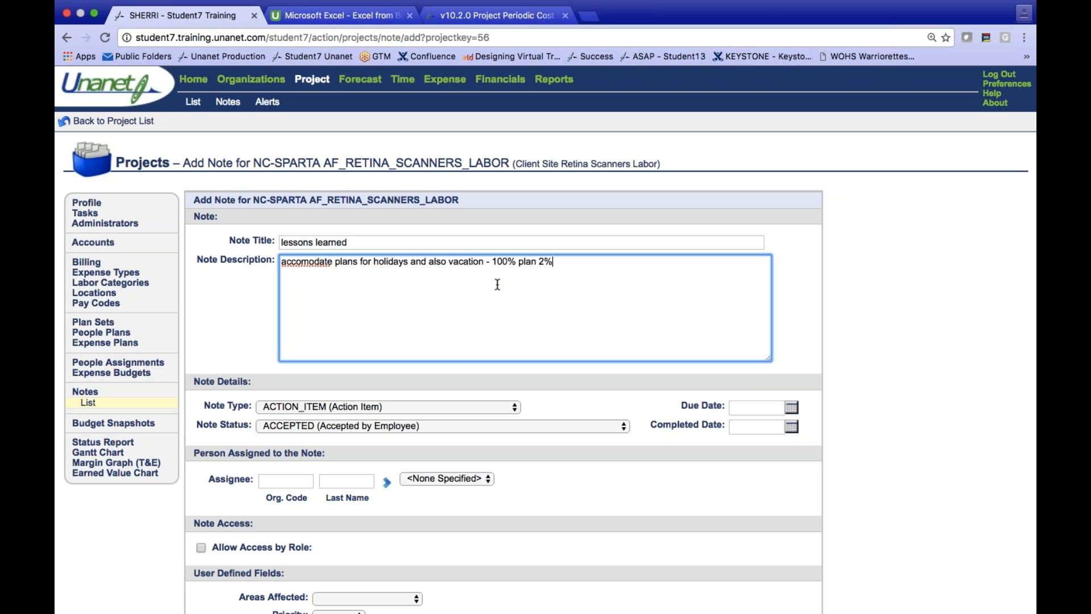
pyautogui.press('BackSpace')
pyautogui.press('BackSpace')
pyautogui.write('92%')
# - Set the note type to LESSONS_LEARNED and the note status to CLOSED
pyautogui.click(415, 407)
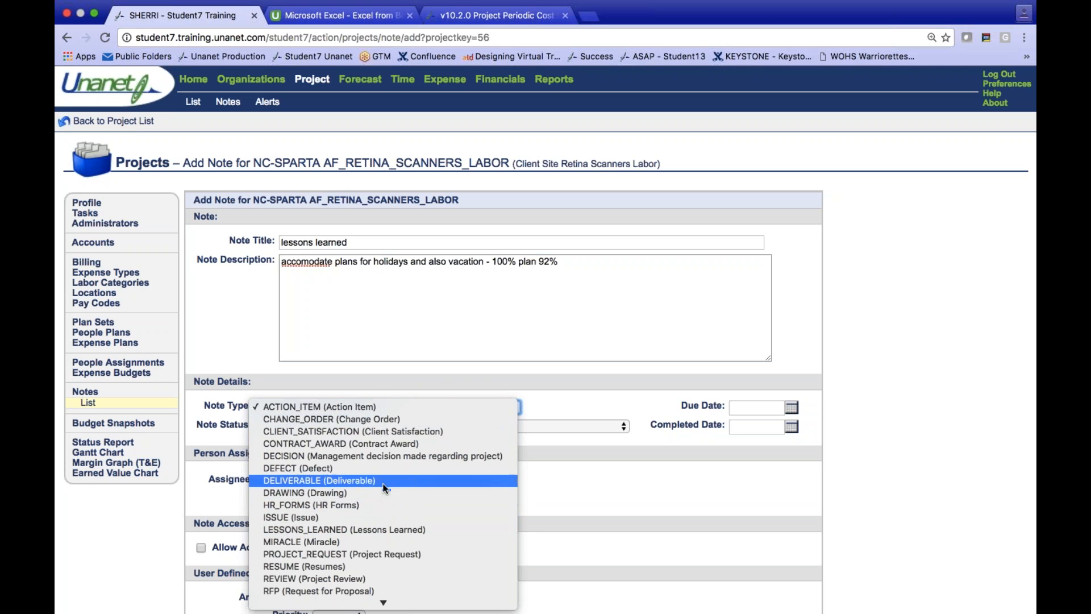
pyautogui.click(398, 529)
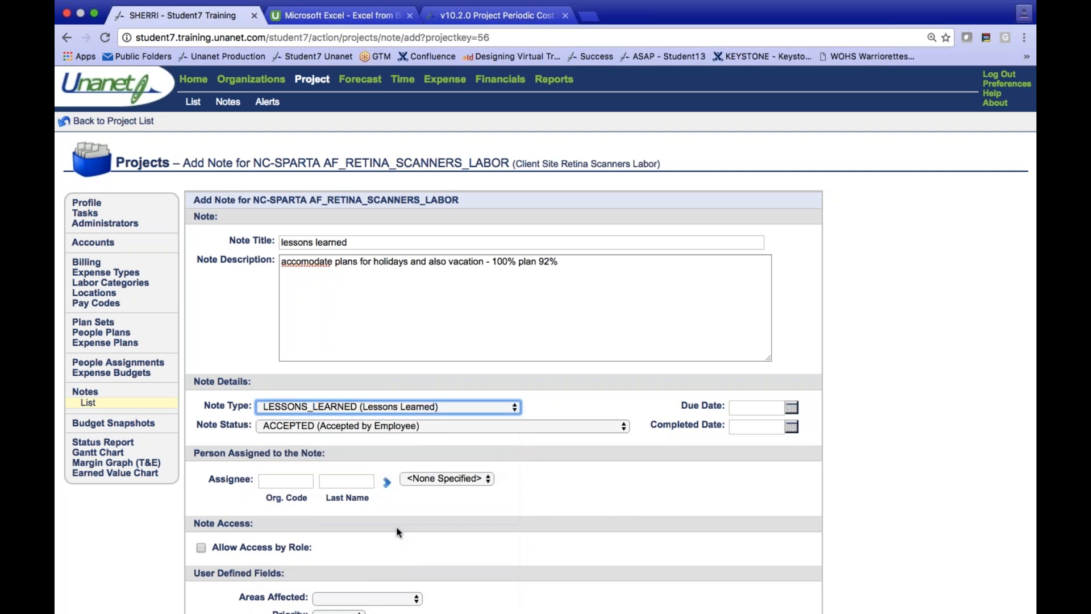
pyautogui.click(361, 426)
pyautogui.click(358, 452)
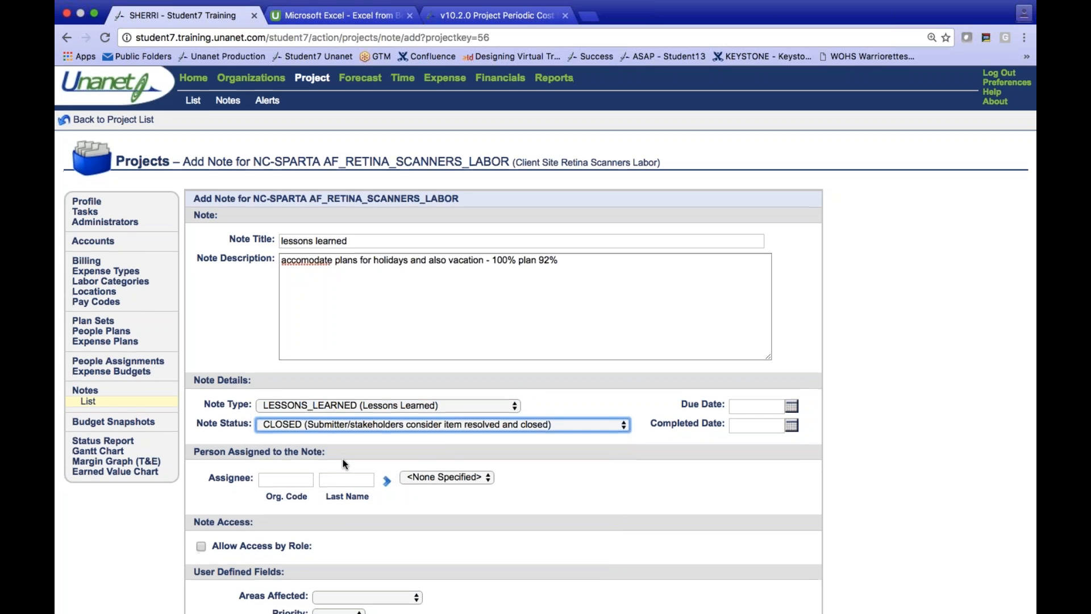
# - Assign the note to the project manager by looking up part of the last name, and save the note
pyautogui.scroll(-3, 343, 458)
pyautogui.click(346, 394)
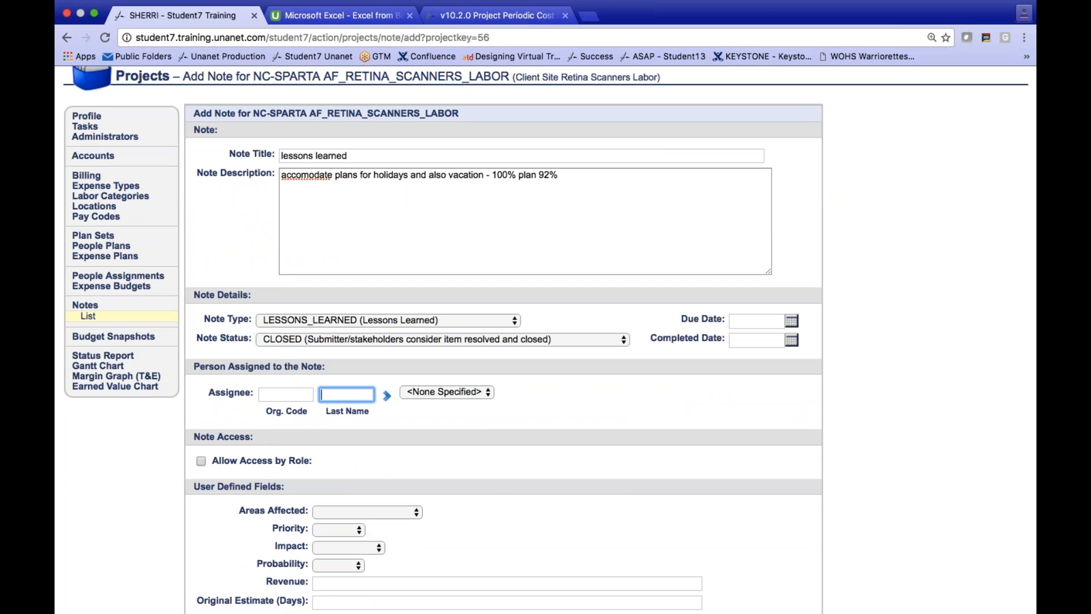
pyautogui.write('con')
pyautogui.press('Tab')
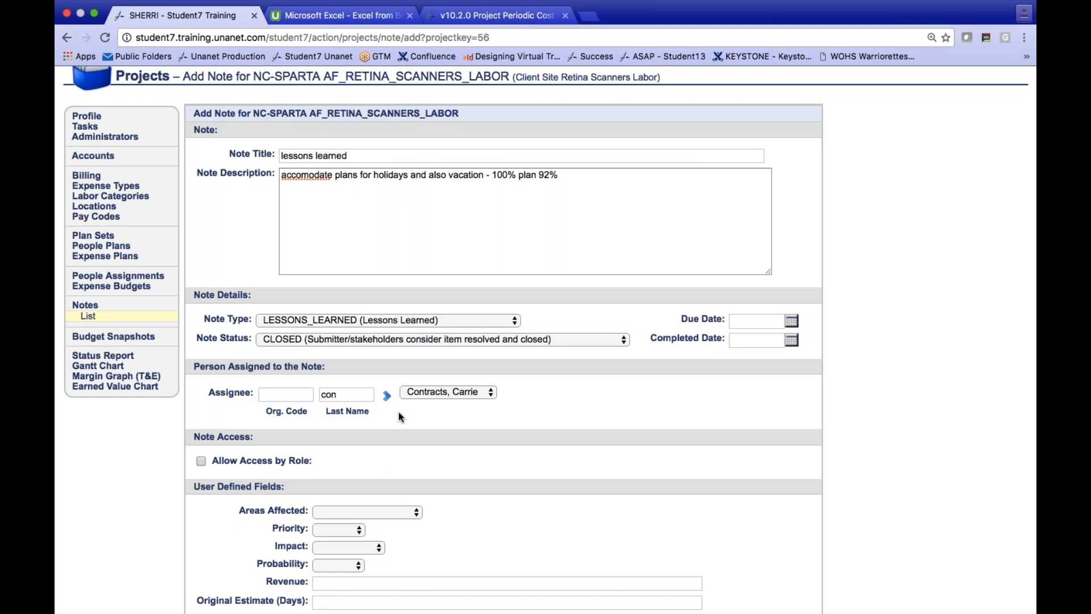
pyautogui.scroll(-3, 399, 415)
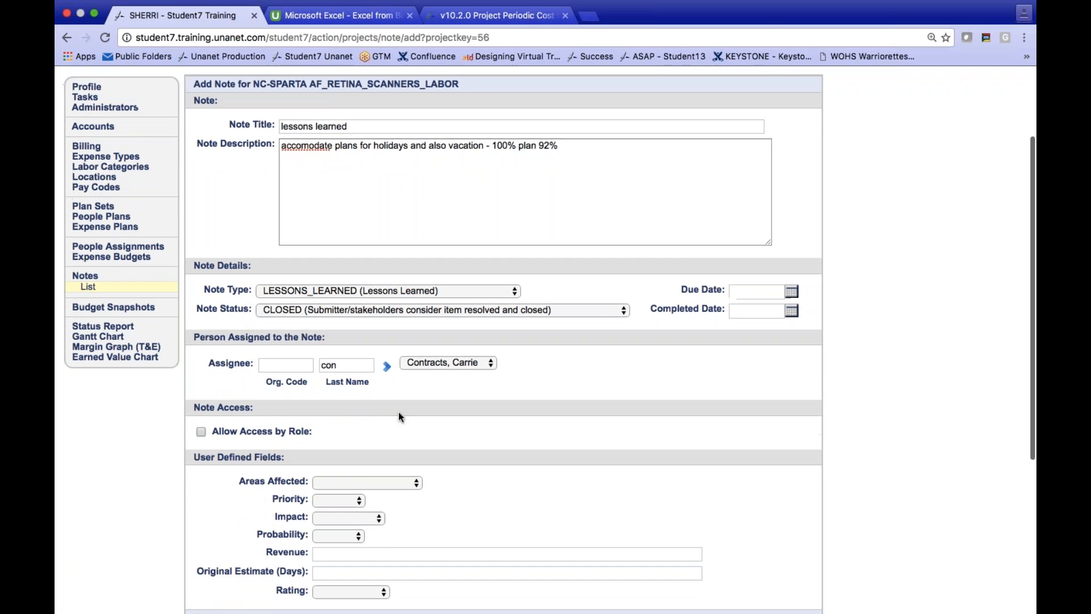
pyautogui.scroll(-6, 399, 415)
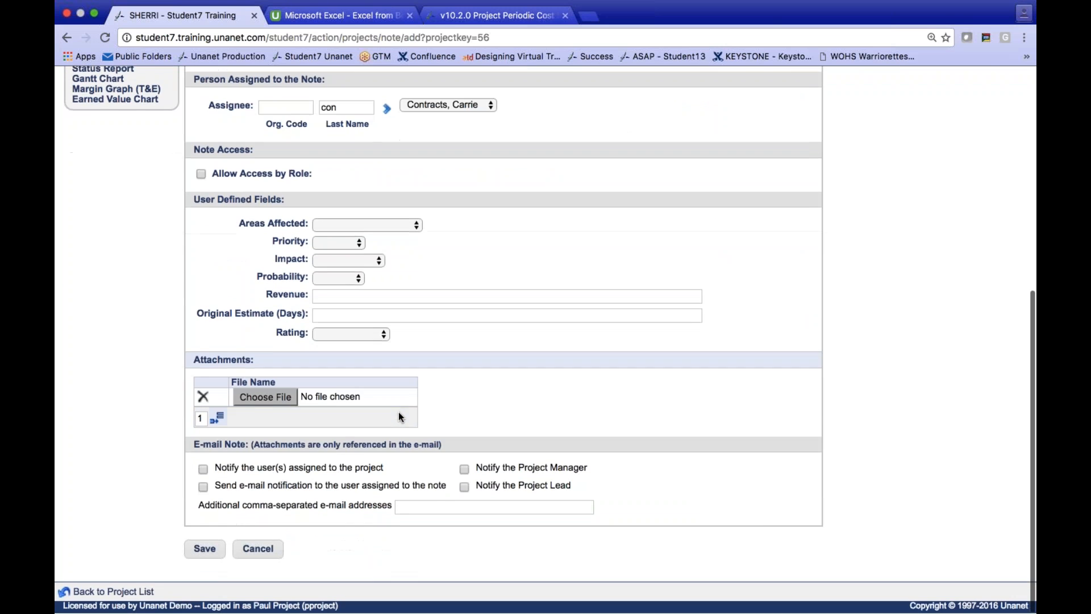
pyautogui.click(199, 553)
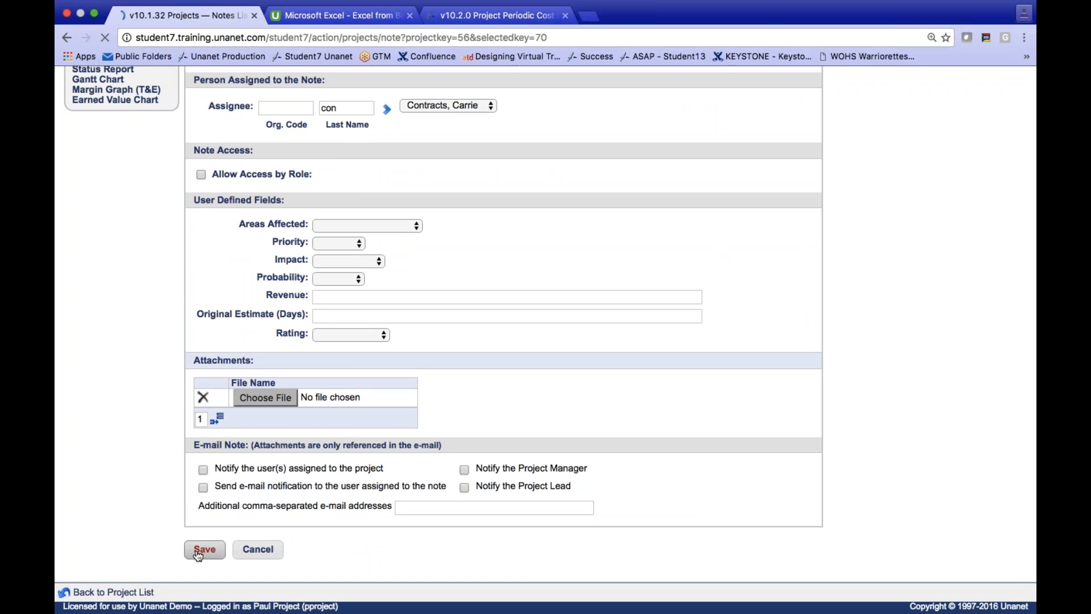